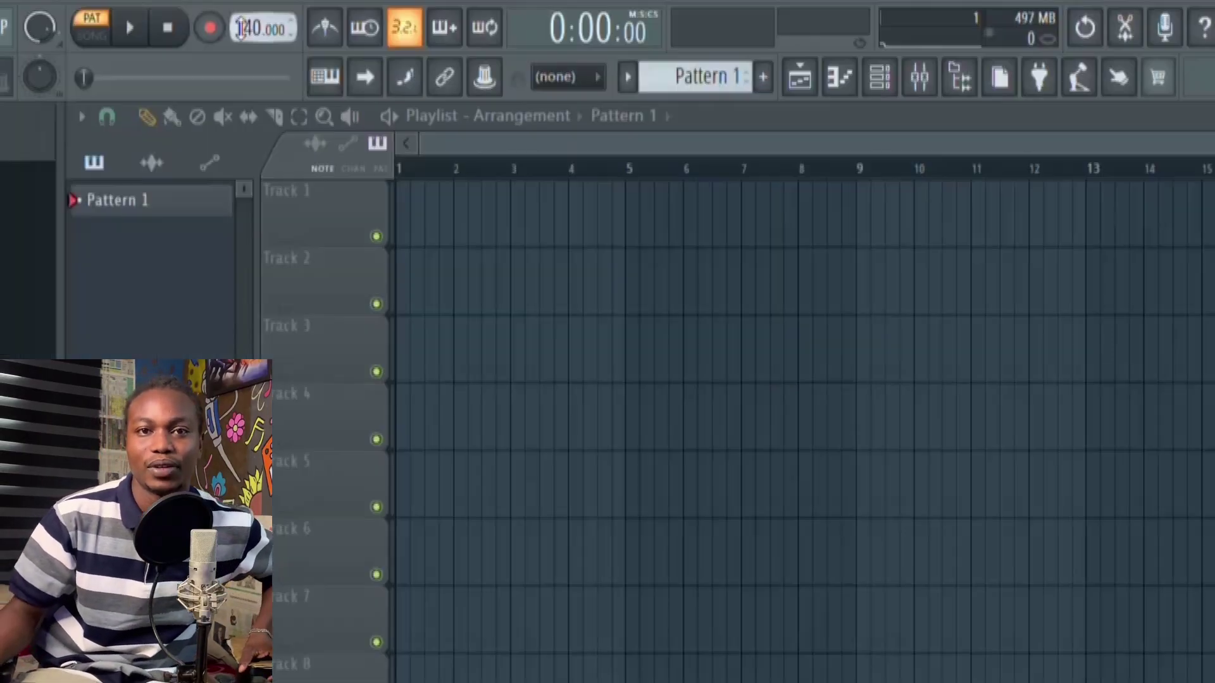
# Set the project tempo to 112 BPM.
pyautogui.rightClick(260, 26)
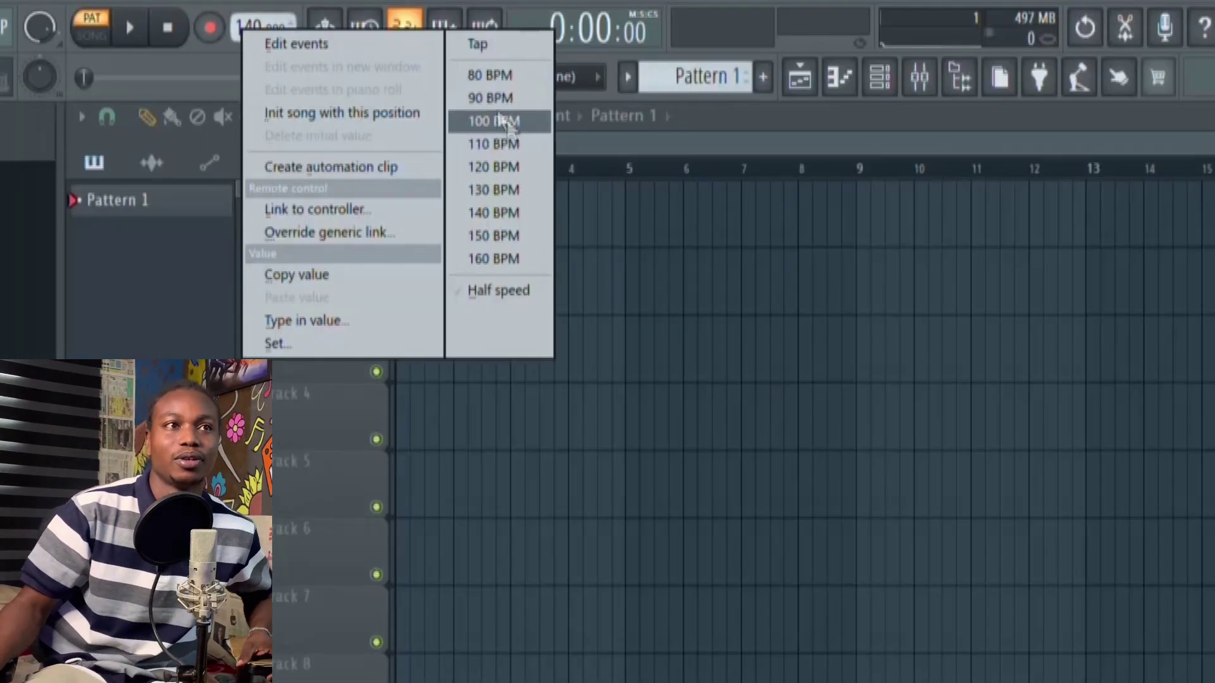
pyautogui.click(330, 323)
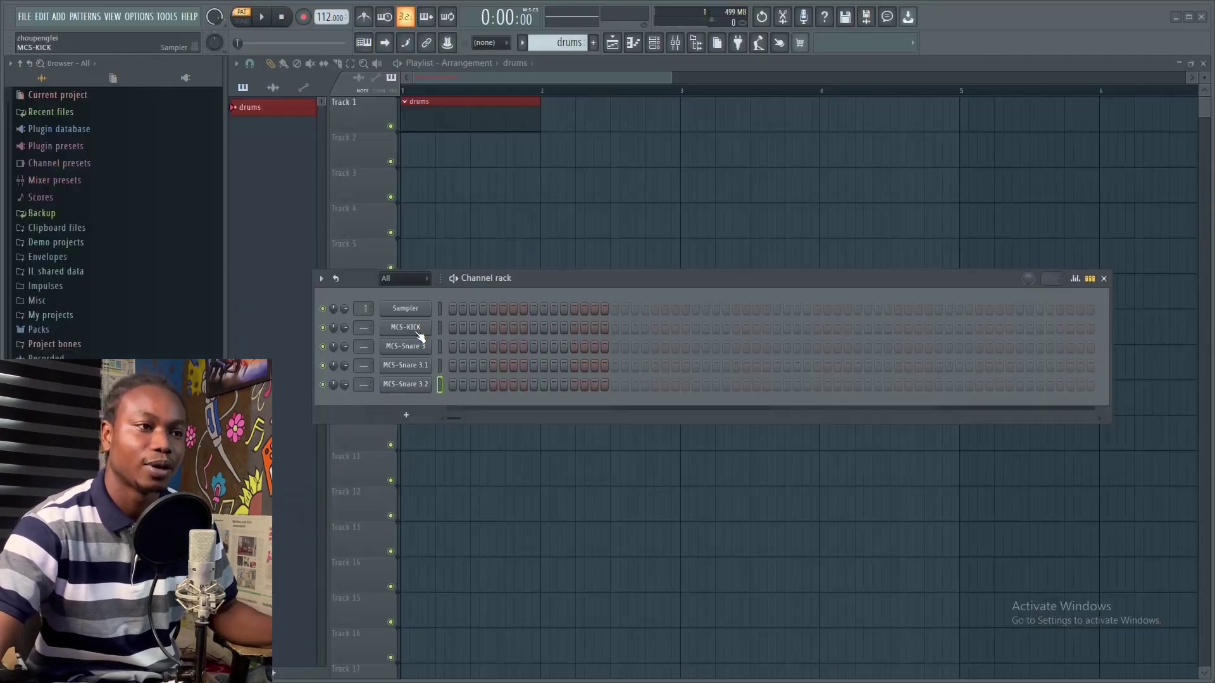
# Program MCS-KICK on every fourth step plus step 15, and MCS-Snare 3, 3.1 and 3.2 on steps 4, 7 and 10 respectively.
pyautogui.rightClick(415, 329)
pyautogui.click(586, 366)
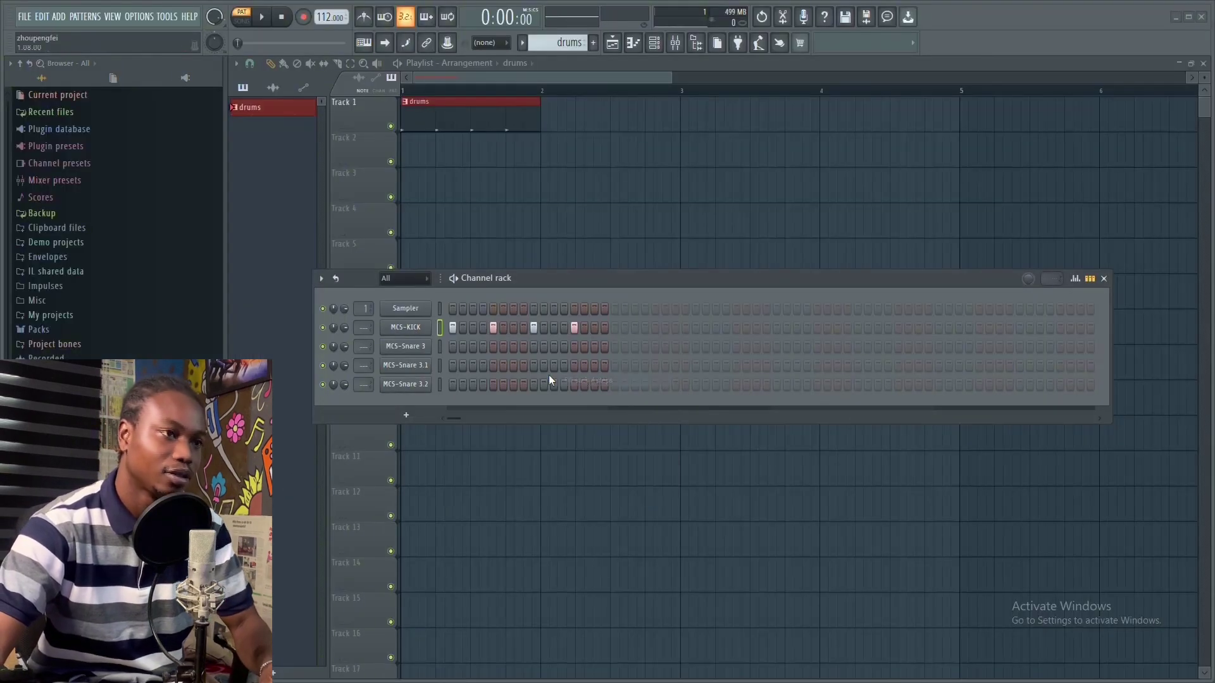
pyautogui.click(483, 347)
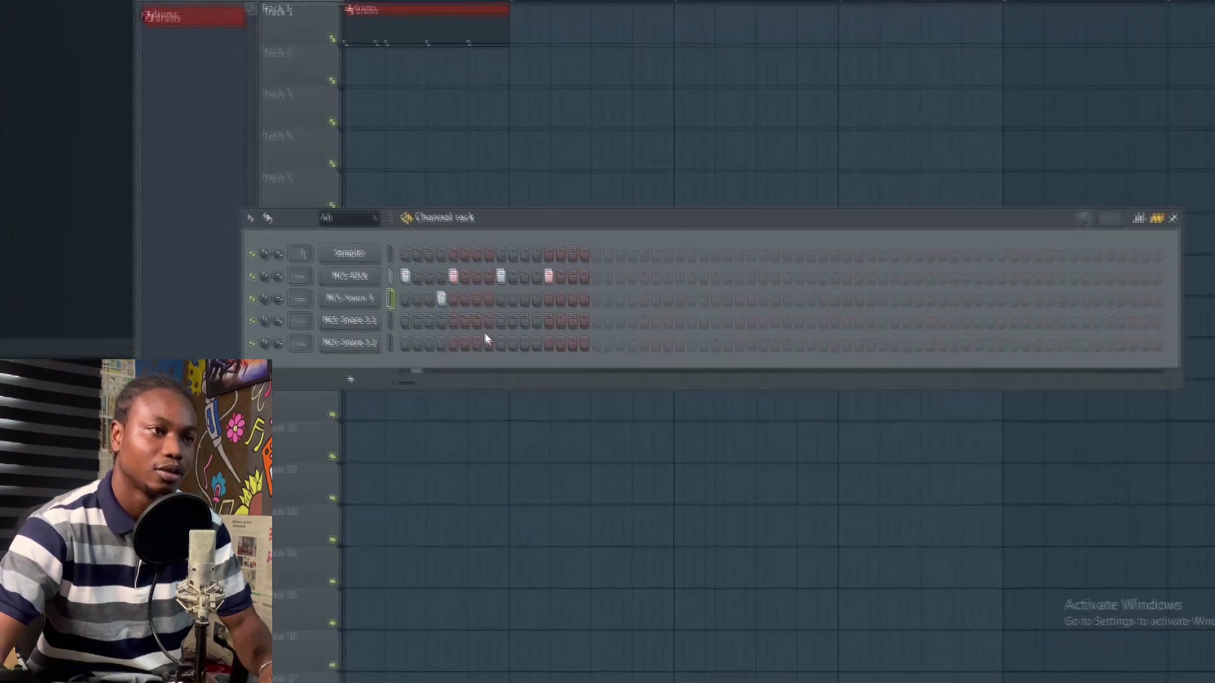
pyautogui.click(435, 270)
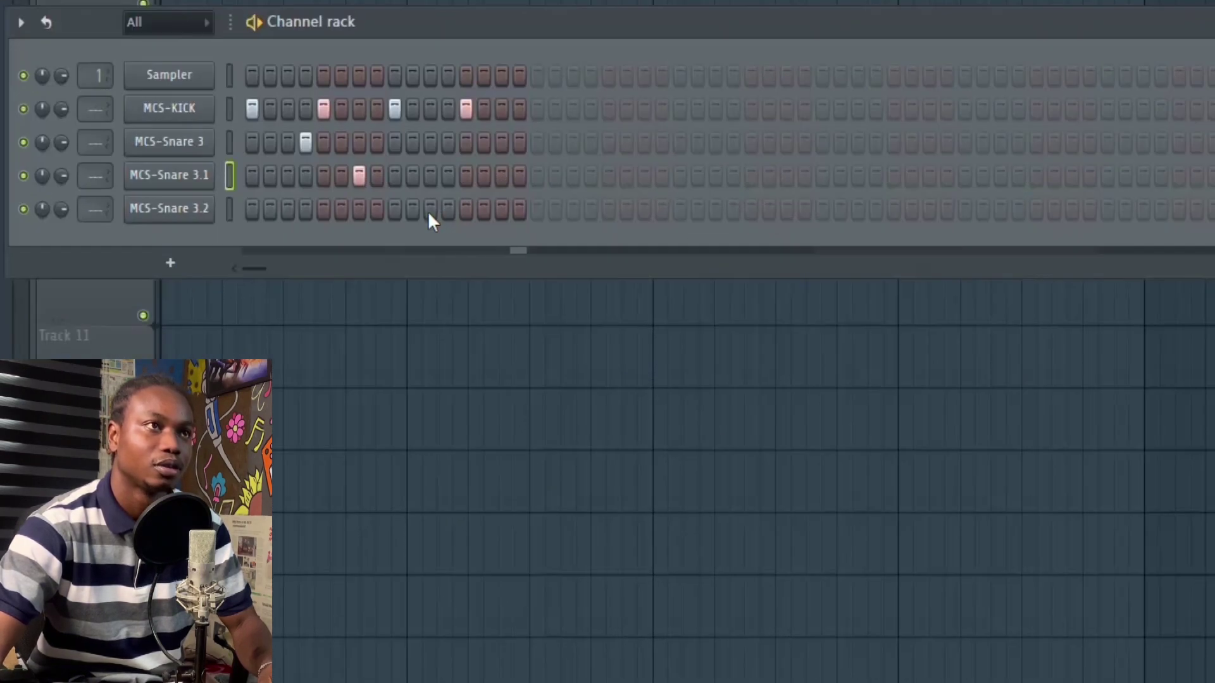
pyautogui.click(492, 295)
pyautogui.click(431, 209)
pyautogui.click(412, 208)
pyautogui.click(502, 109)
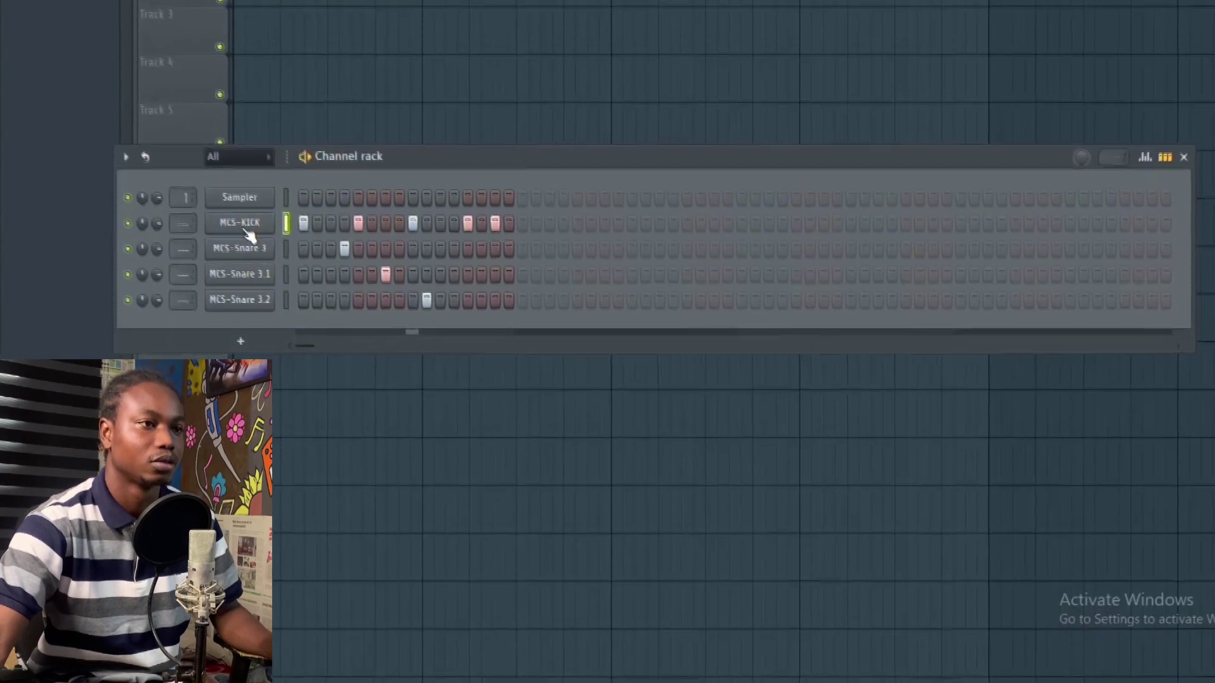
# Raise the velocity of all MCS-KICK notes in the piano roll.
pyautogui.rightClick(192, 110)
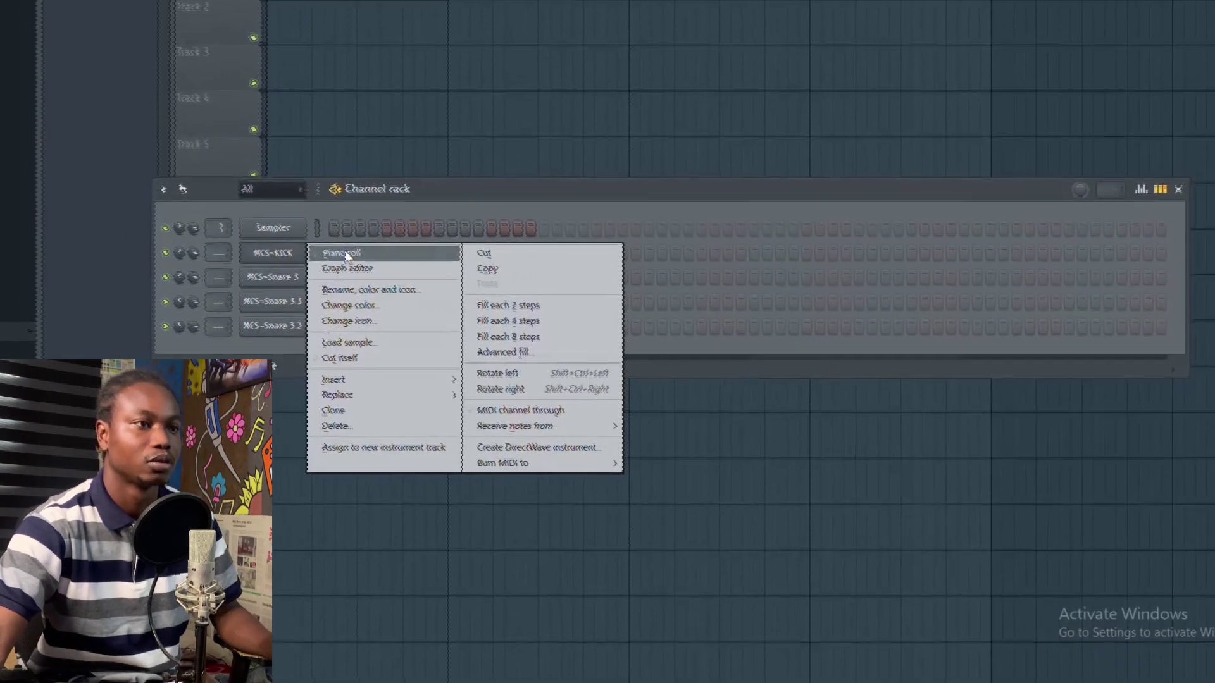
pyautogui.click(209, 117)
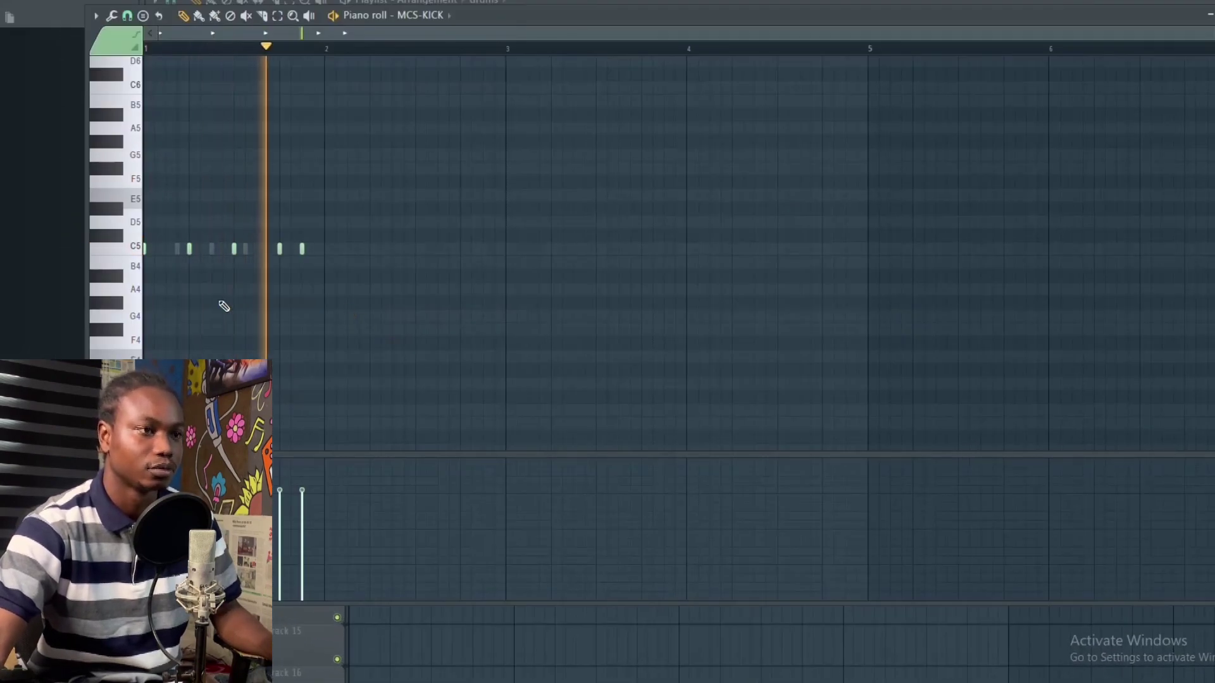
pyautogui.hotkey('ctrl', 'a')
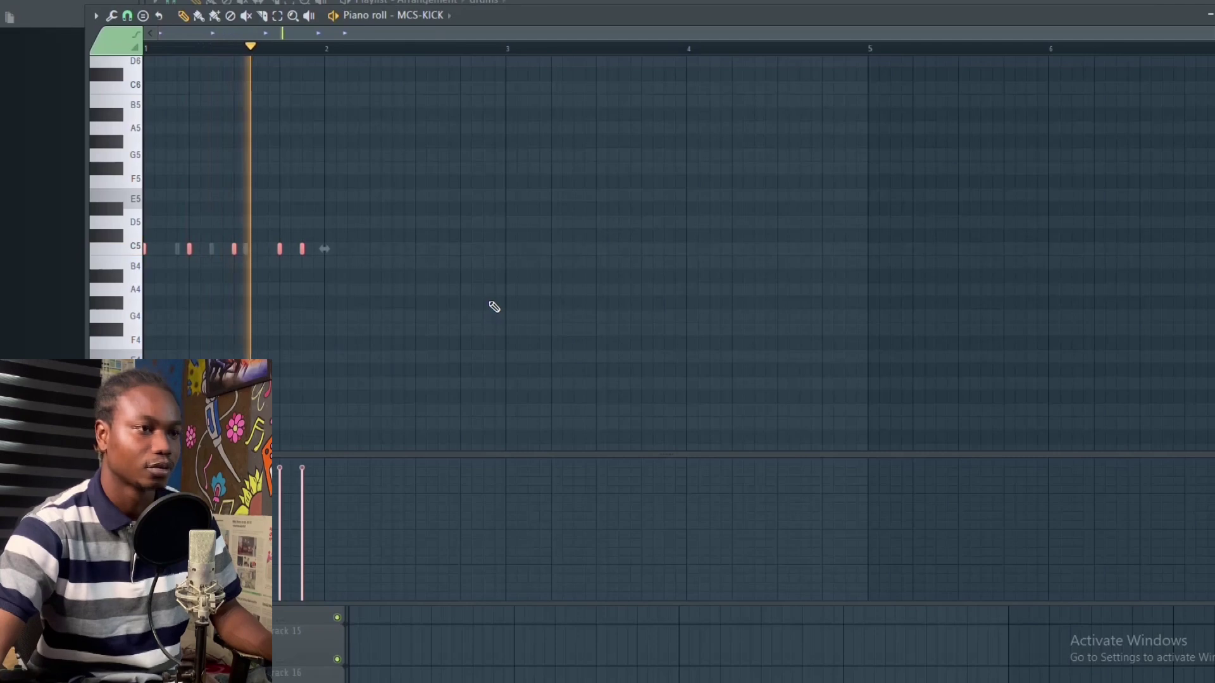
pyautogui.click(509, 6)
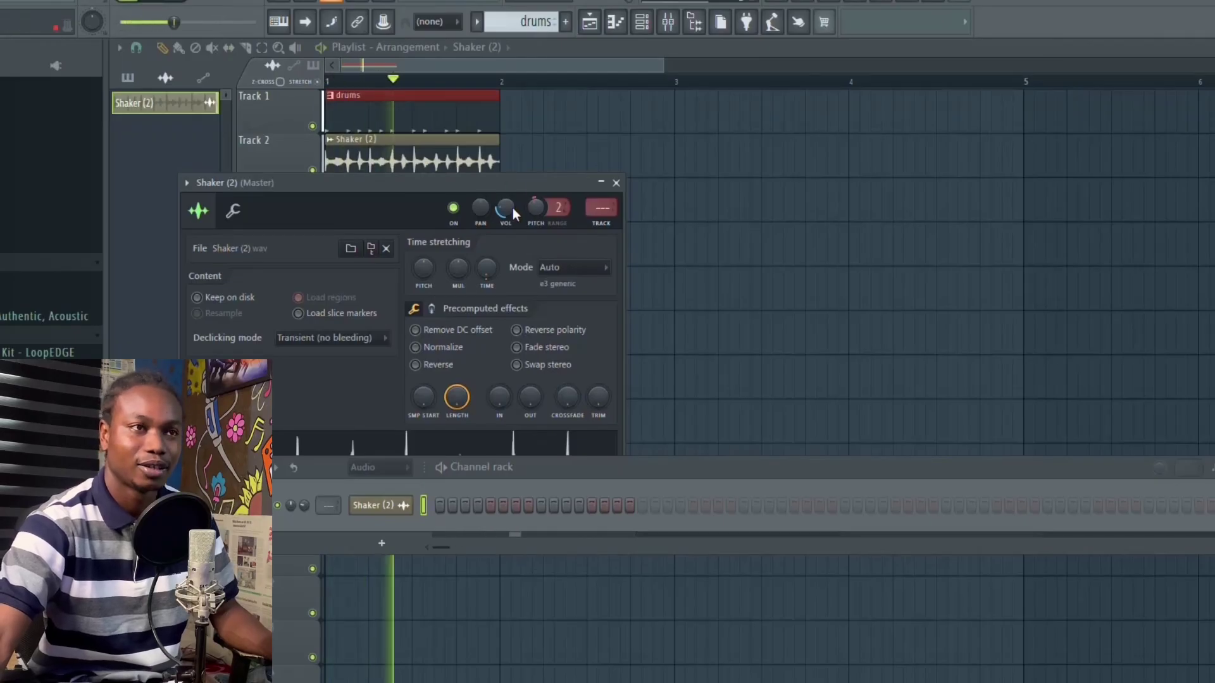
# Create a new empty pattern and place its clip at bar 1 of Track 3, below the shaker.
pyautogui.click(616, 182)
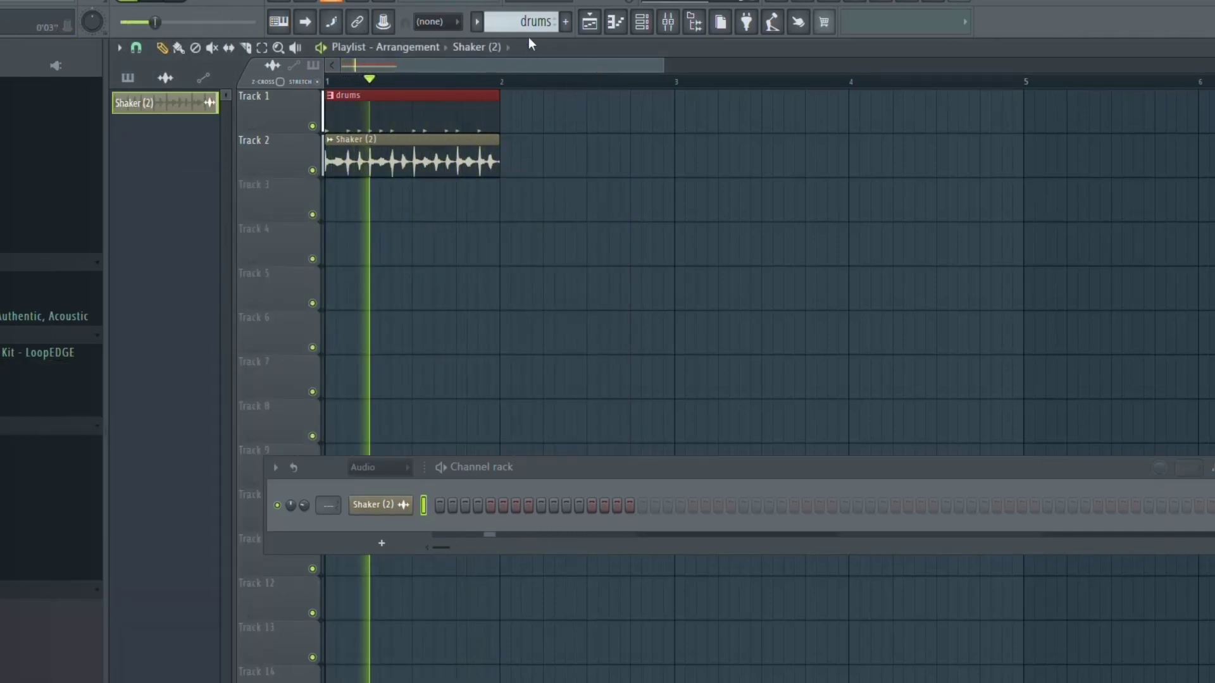
pyautogui.click(565, 21)
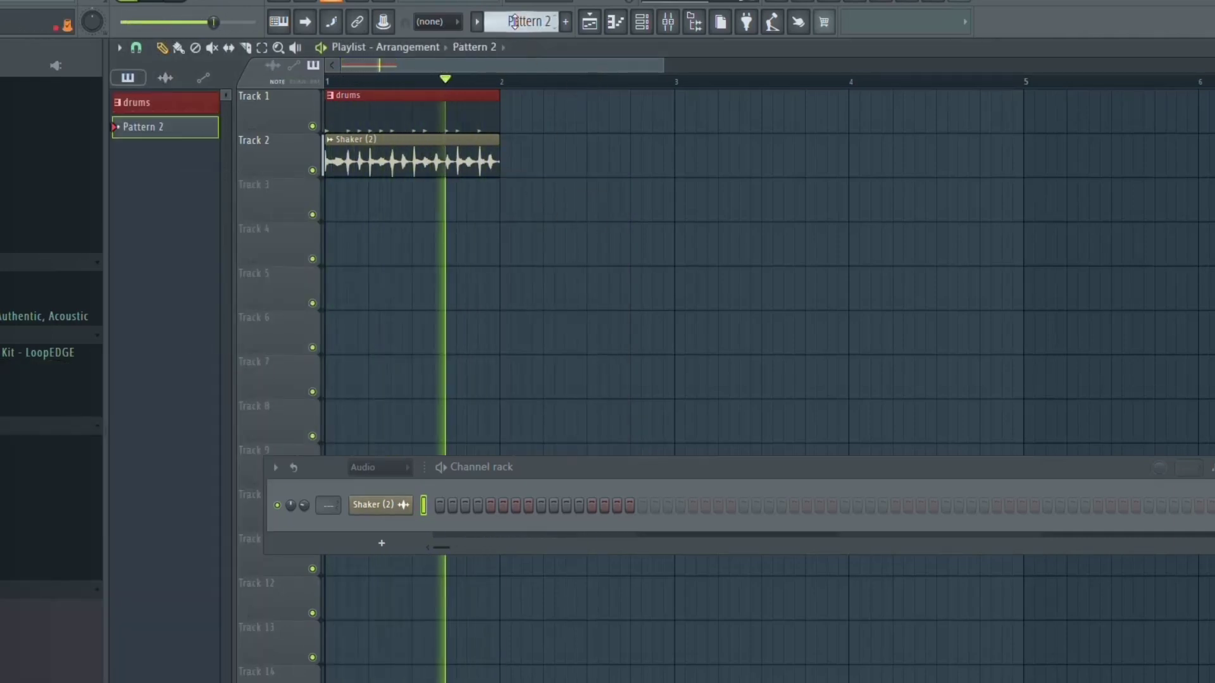
pyautogui.click(342, 214)
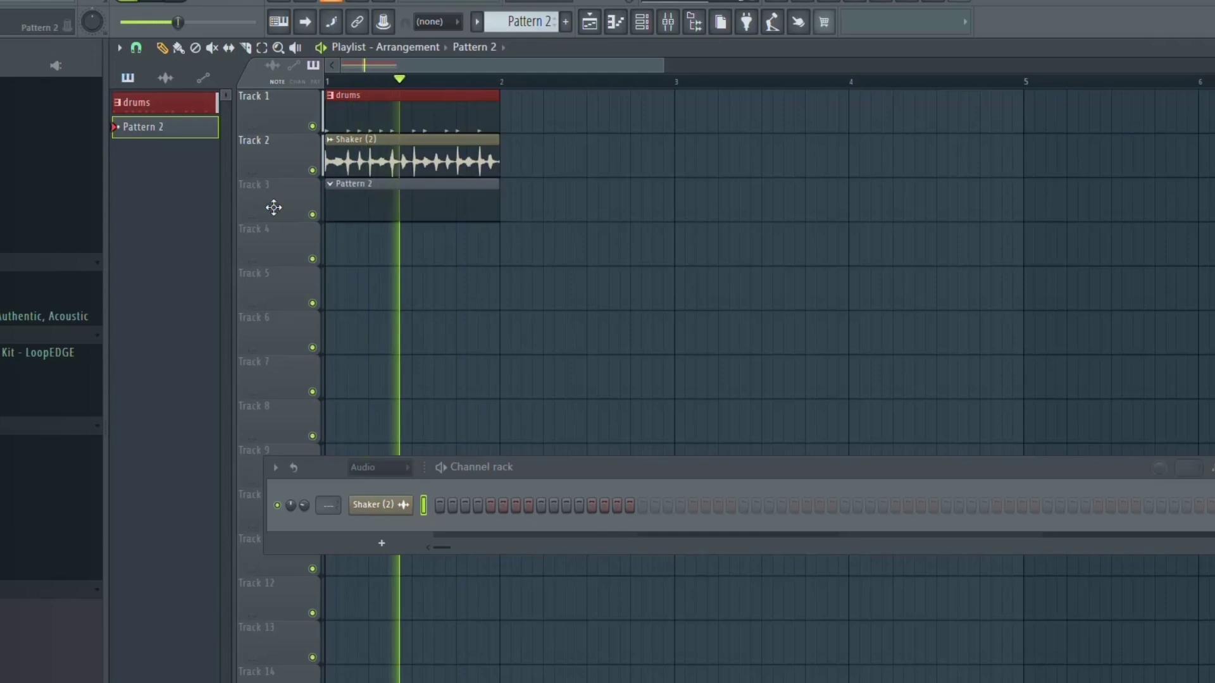
# Add a Purity instrument channel and load the Tremolo Signal preset from its Slow Synth category.
pyautogui.click(382, 543)
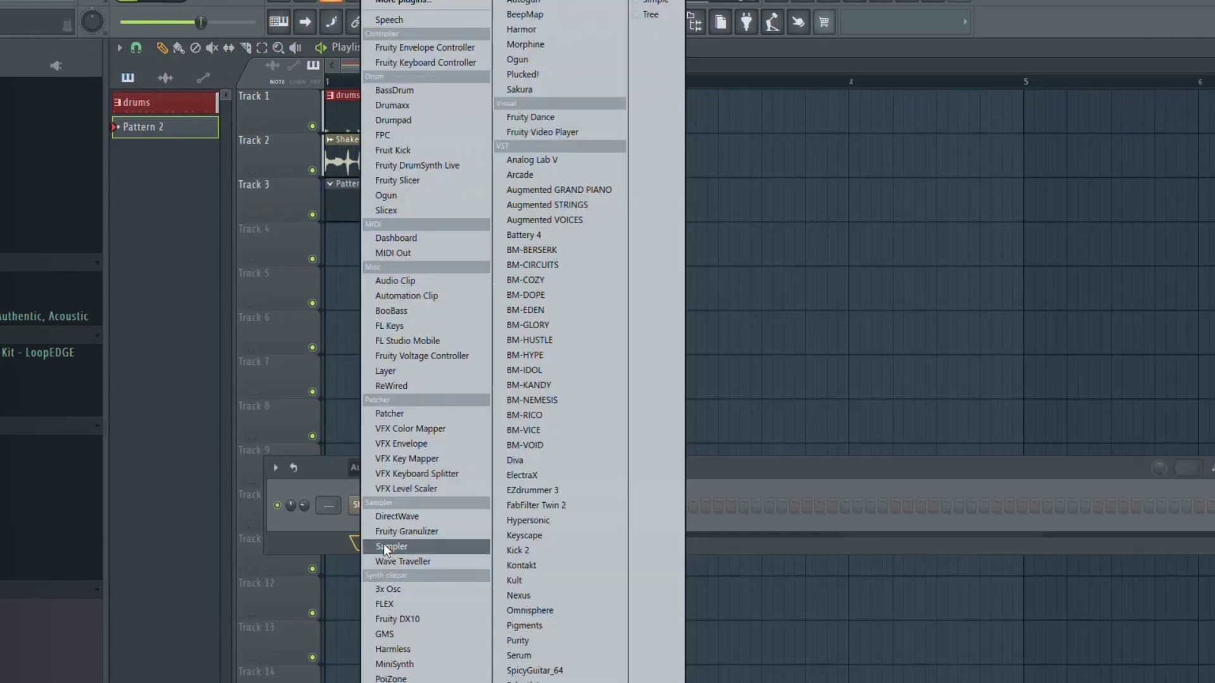
pyautogui.click(519, 641)
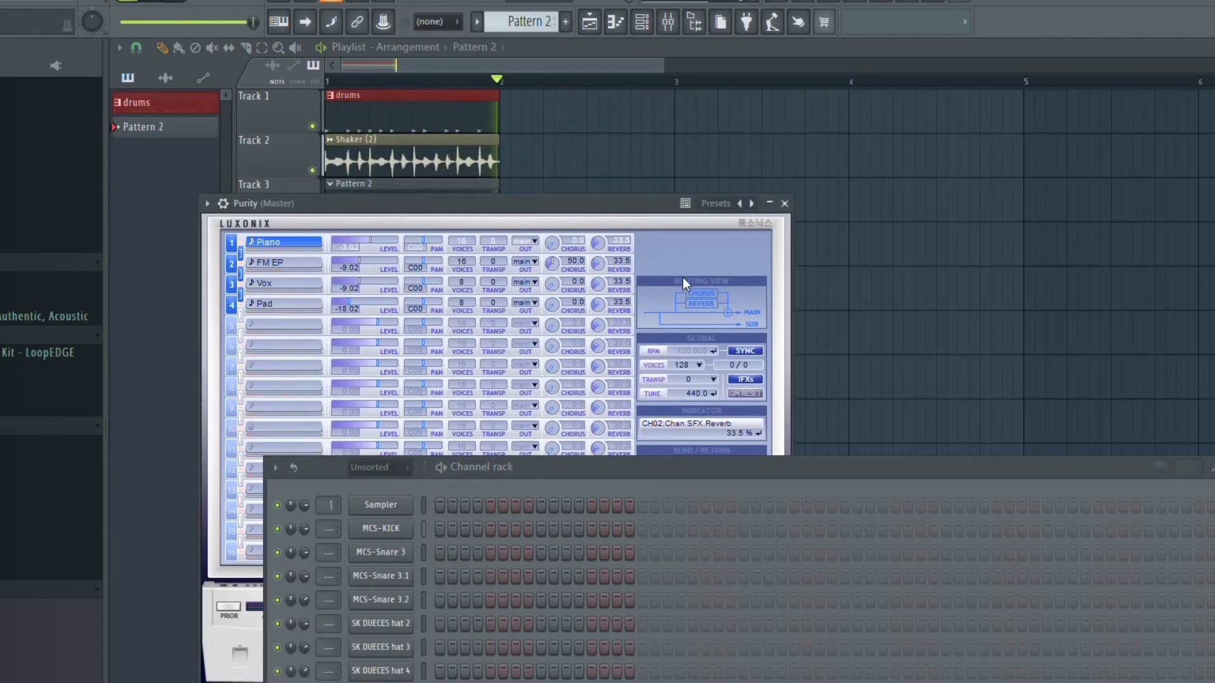
pyautogui.press('F6')
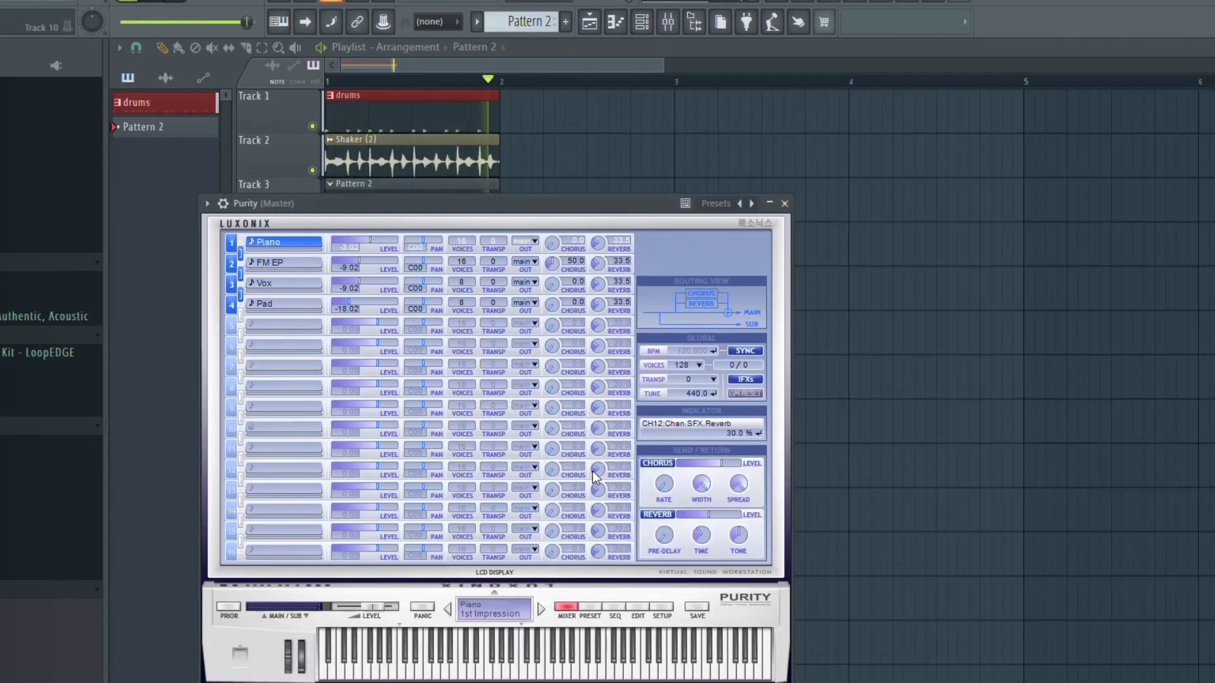
pyautogui.click(595, 608)
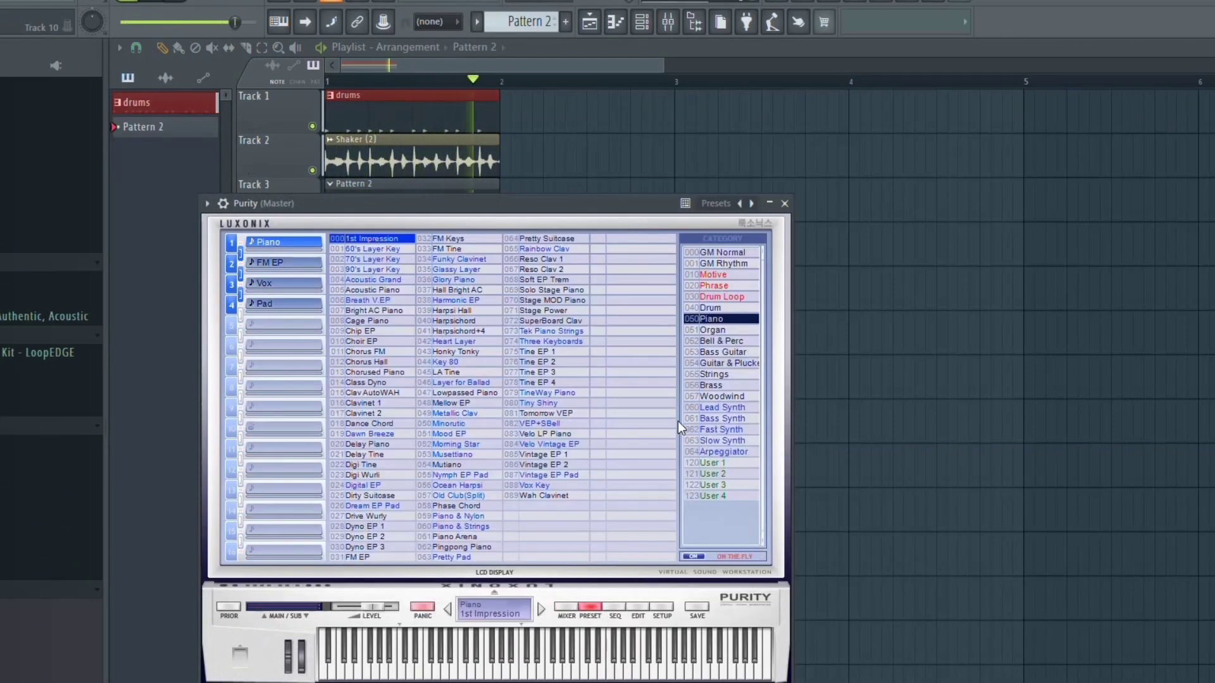
pyautogui.click(724, 440)
pyautogui.click(632, 435)
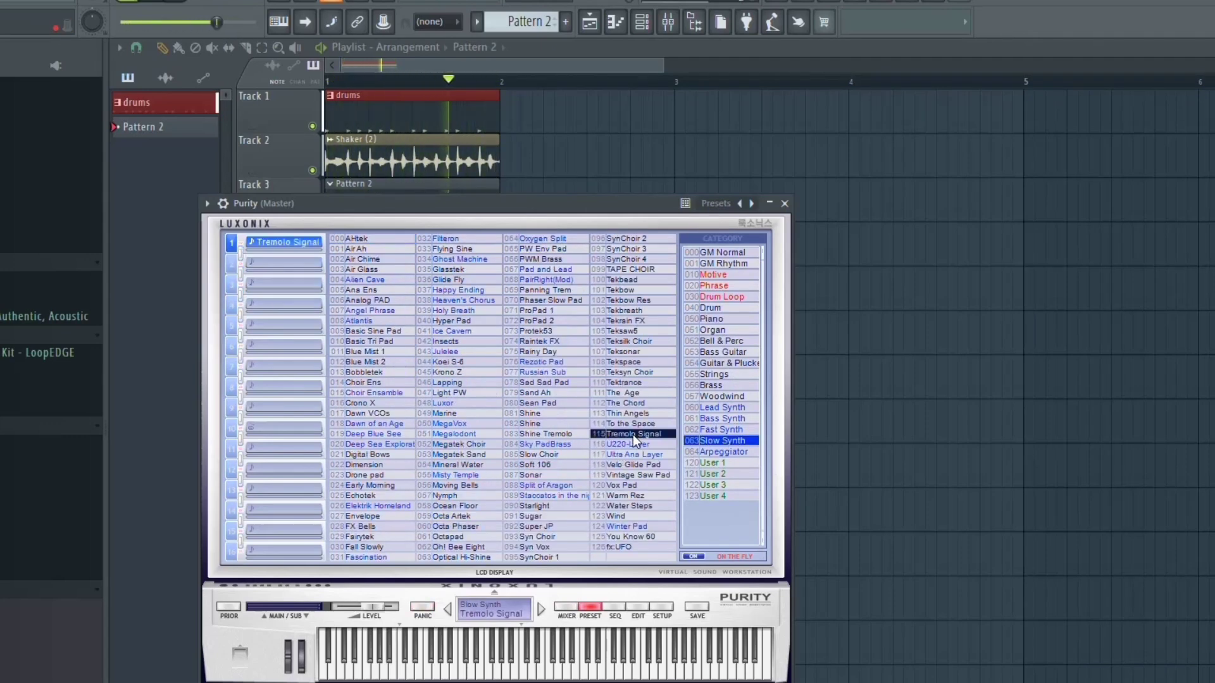
pyautogui.click(785, 203)
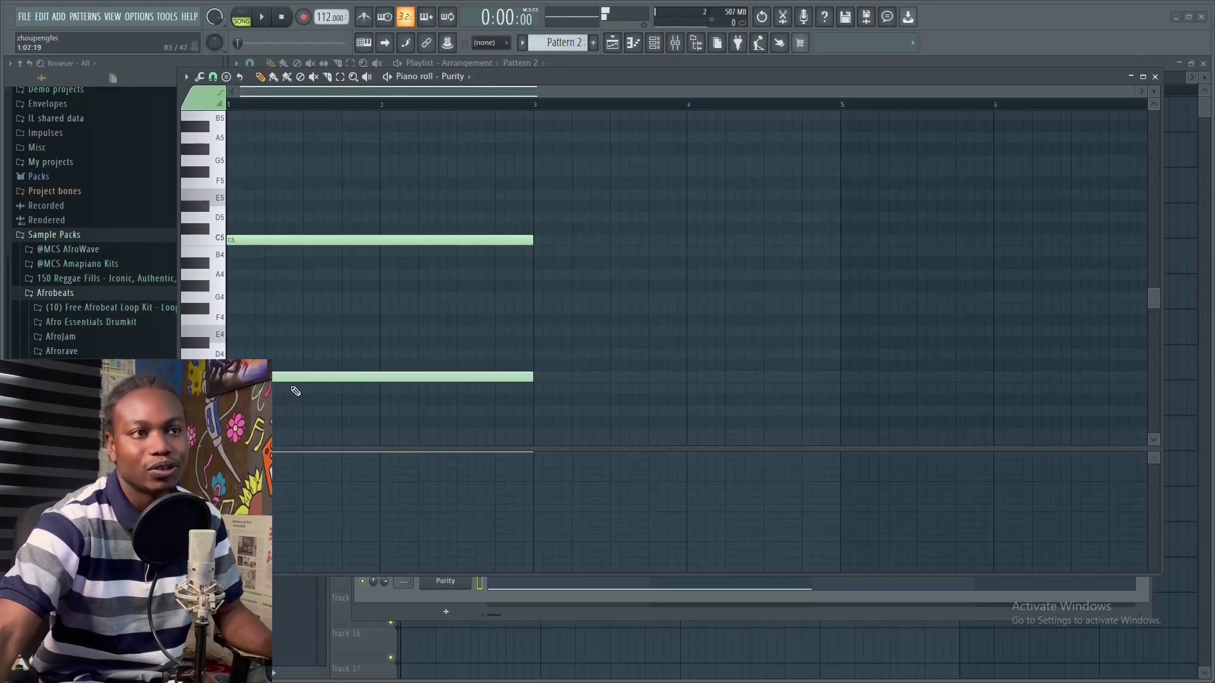
# Play the song and boost band 6 of Purity's Fruity parametric EQ 2 by about 5.6 dB.
pyautogui.moveTo(317, 350); pyautogui.dragTo(352, 428)
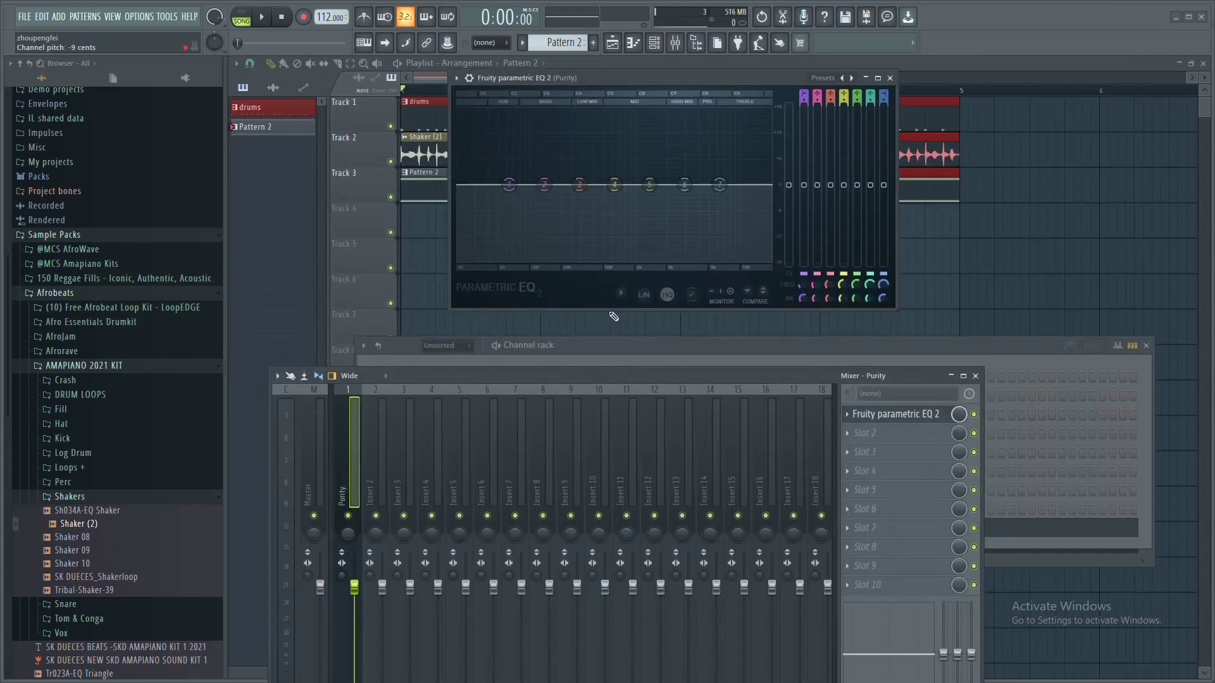
pyautogui.press('space')
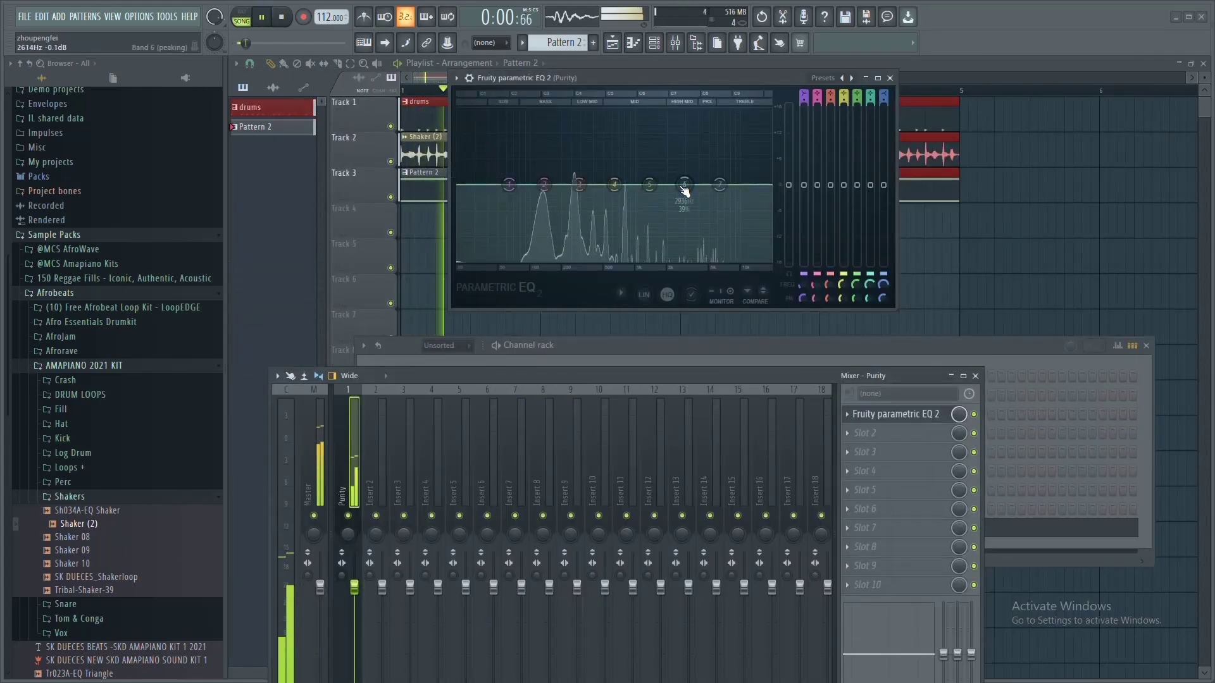
pyautogui.moveTo(646, 171); pyautogui.dragTo(637, 124)
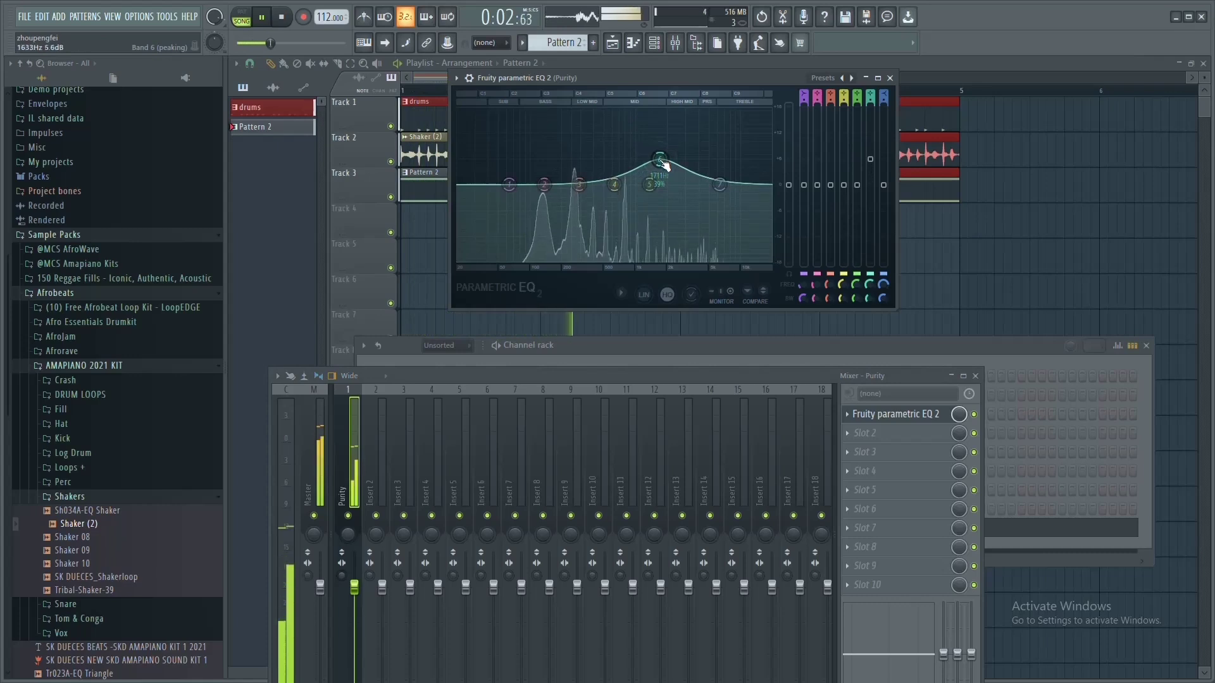
# Cut Purity's low end with EQ band 1 and lower the band 7 high shelf, and close the EQ and mixer.
pyautogui.moveTo(503, 190); pyautogui.dragTo(529, 392)
pyautogui.moveTo(524, 257); pyautogui.dragTo(575, 286)
pyautogui.moveTo(721, 185); pyautogui.dragTo(747, 193)
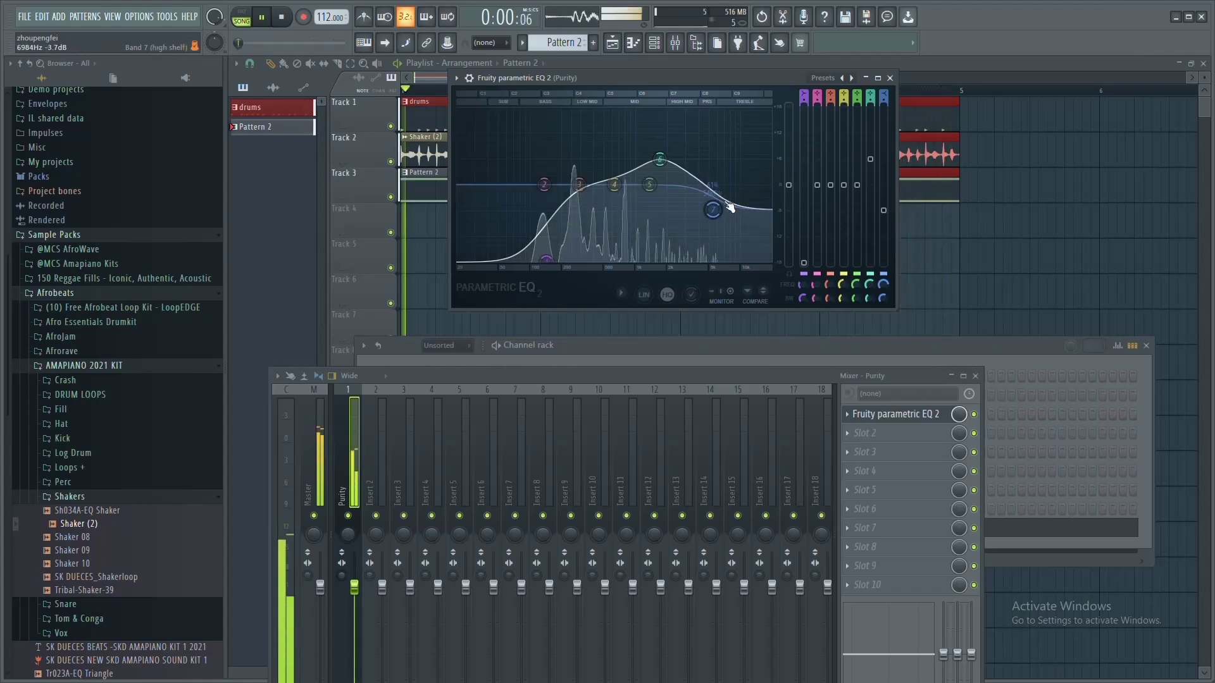
pyautogui.click(890, 78)
pyautogui.moveTo(583, 373); pyautogui.dragTo(586, 298)
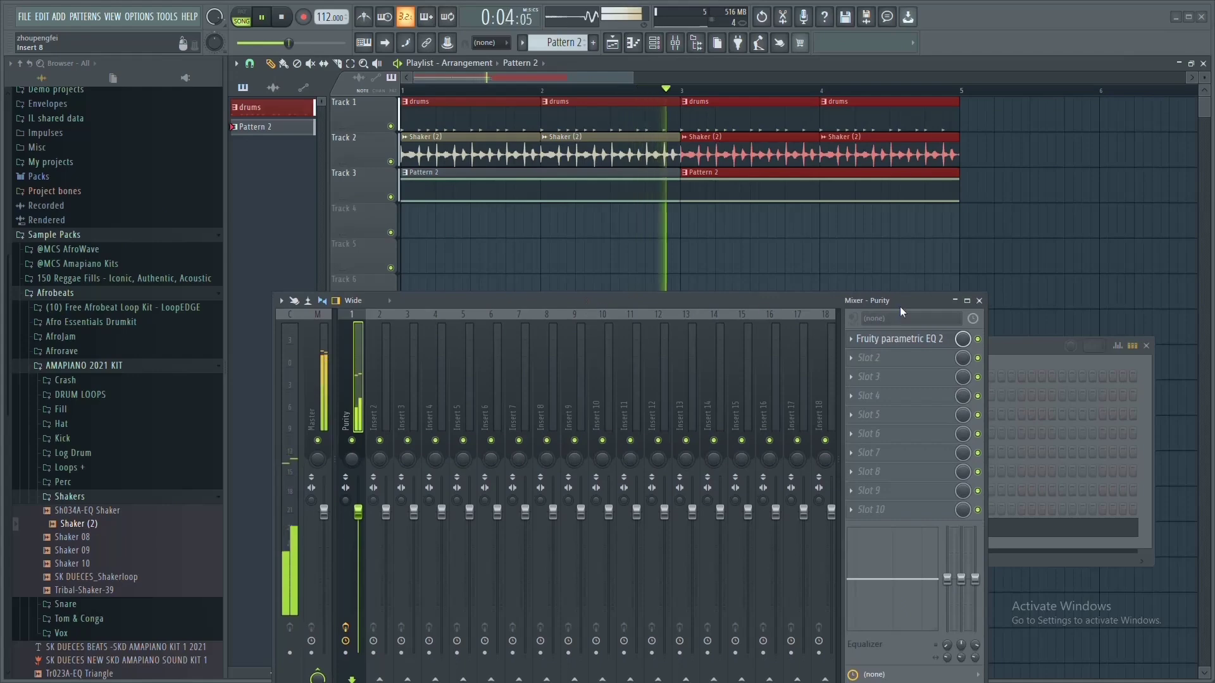
pyautogui.click(979, 300)
pyautogui.press('space')
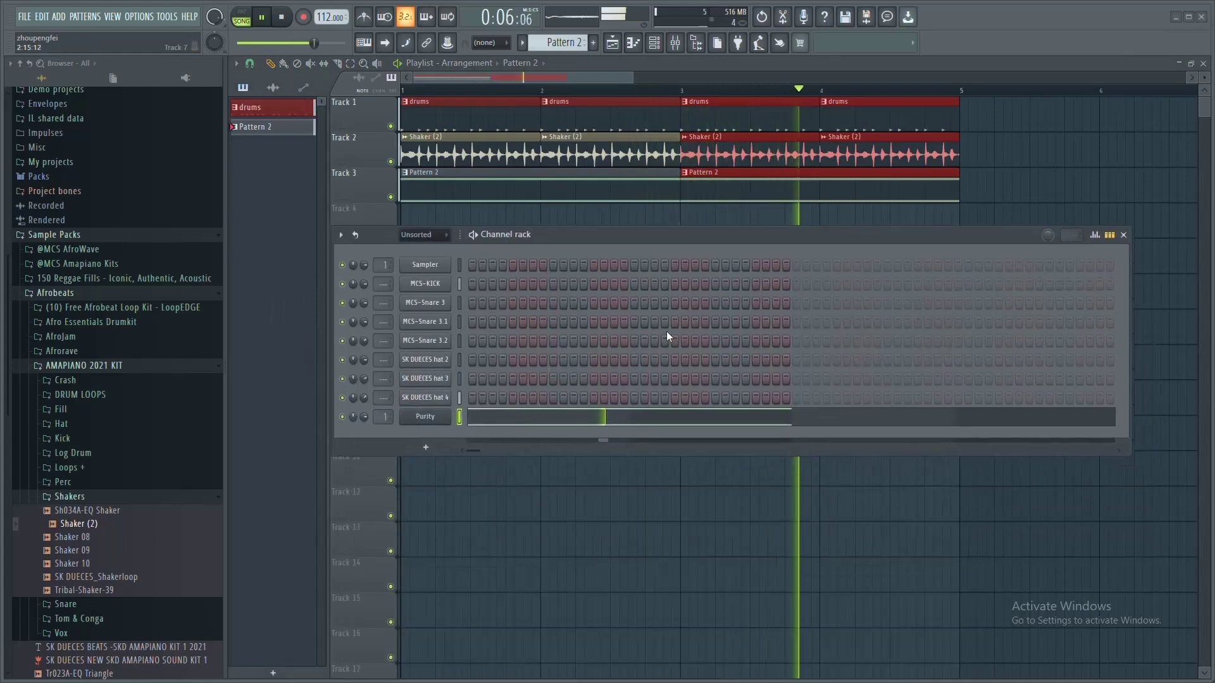
# Add a FLEX channel, filter the Arksun Cityscape presets to the Lead type and load the Alumin Sun preset.
pyautogui.click(424, 445)
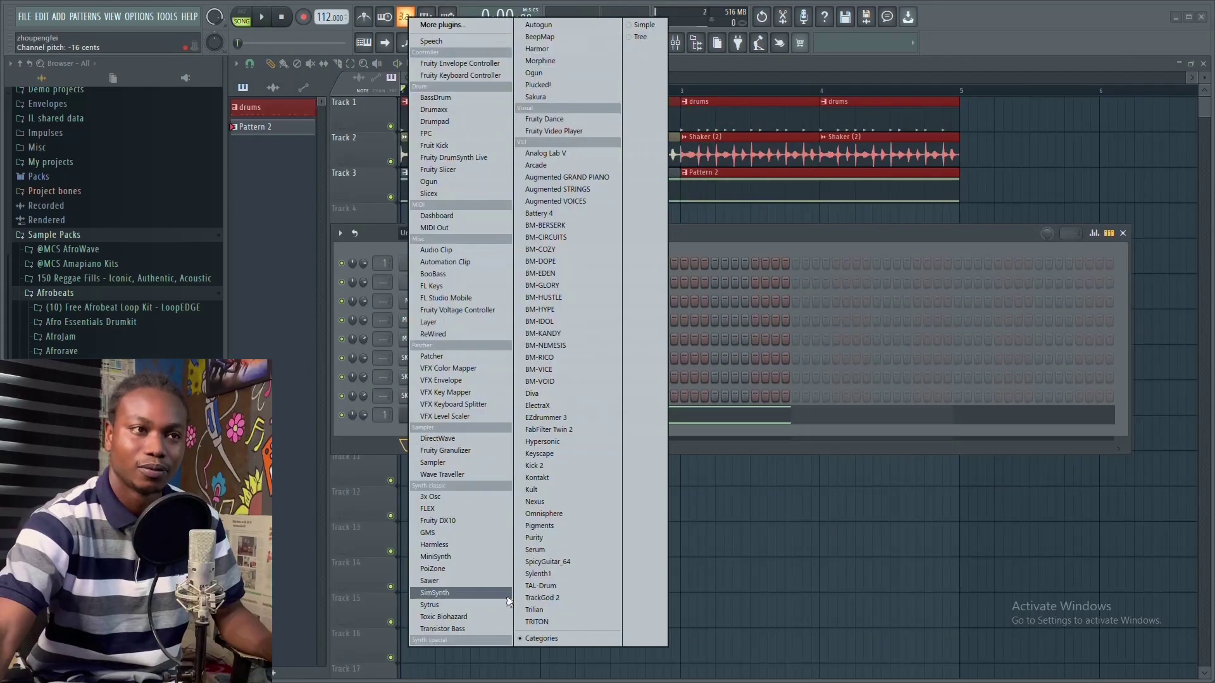
pyautogui.click(427, 509)
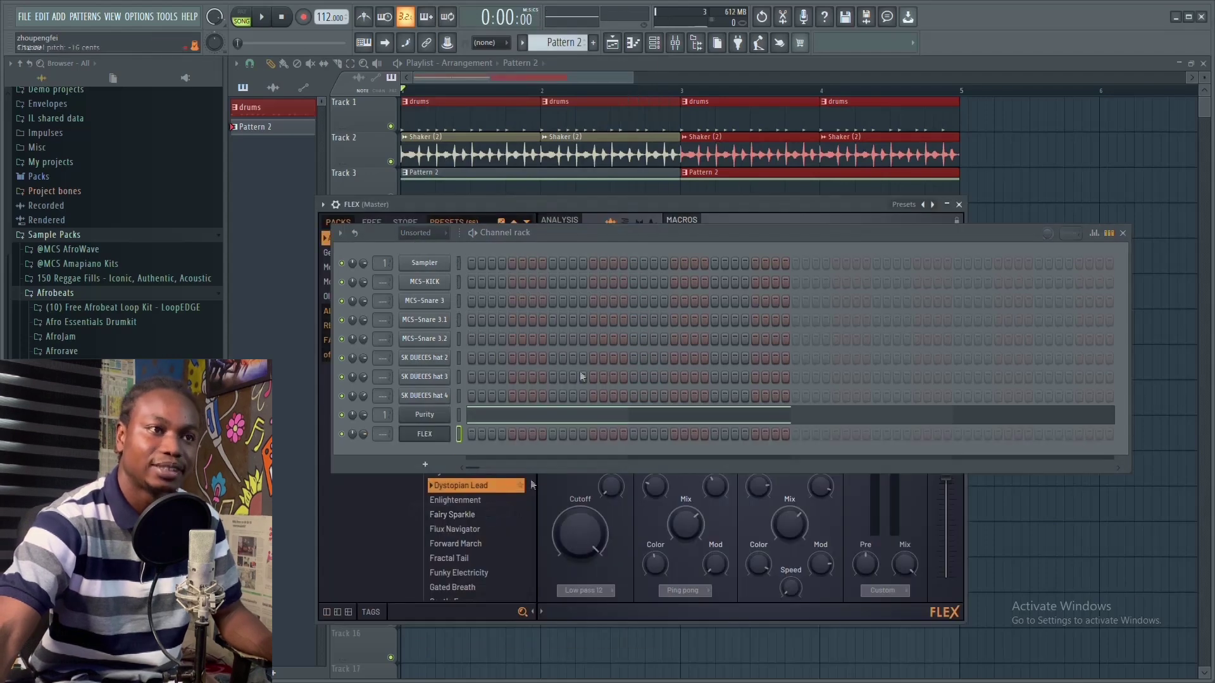
pyautogui.press('F6')
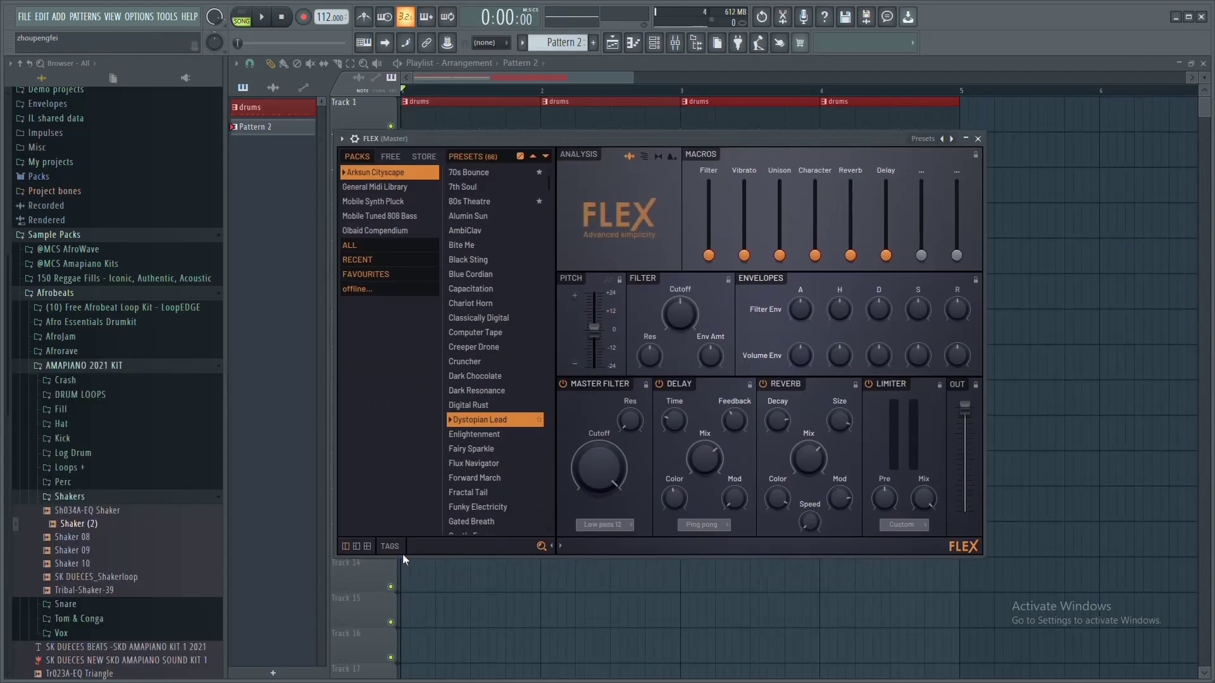
pyautogui.click(386, 548)
pyautogui.click(360, 479)
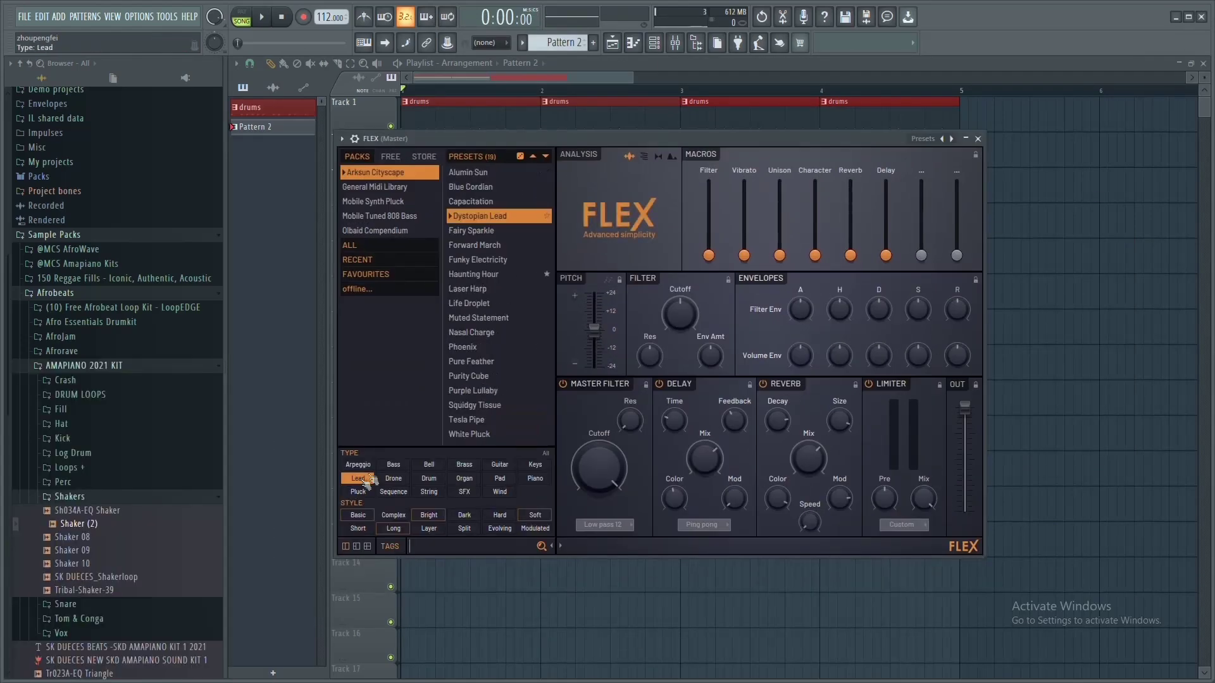
pyautogui.click(485, 174)
pyautogui.click(631, 236)
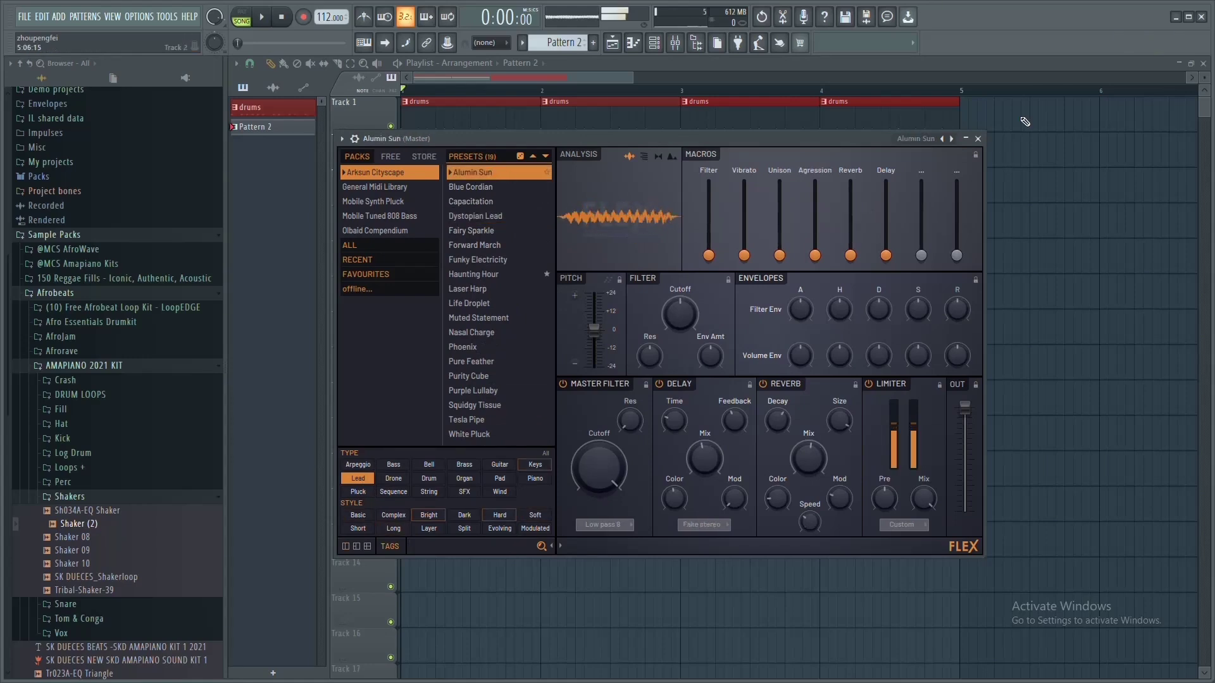
pyautogui.click(978, 139)
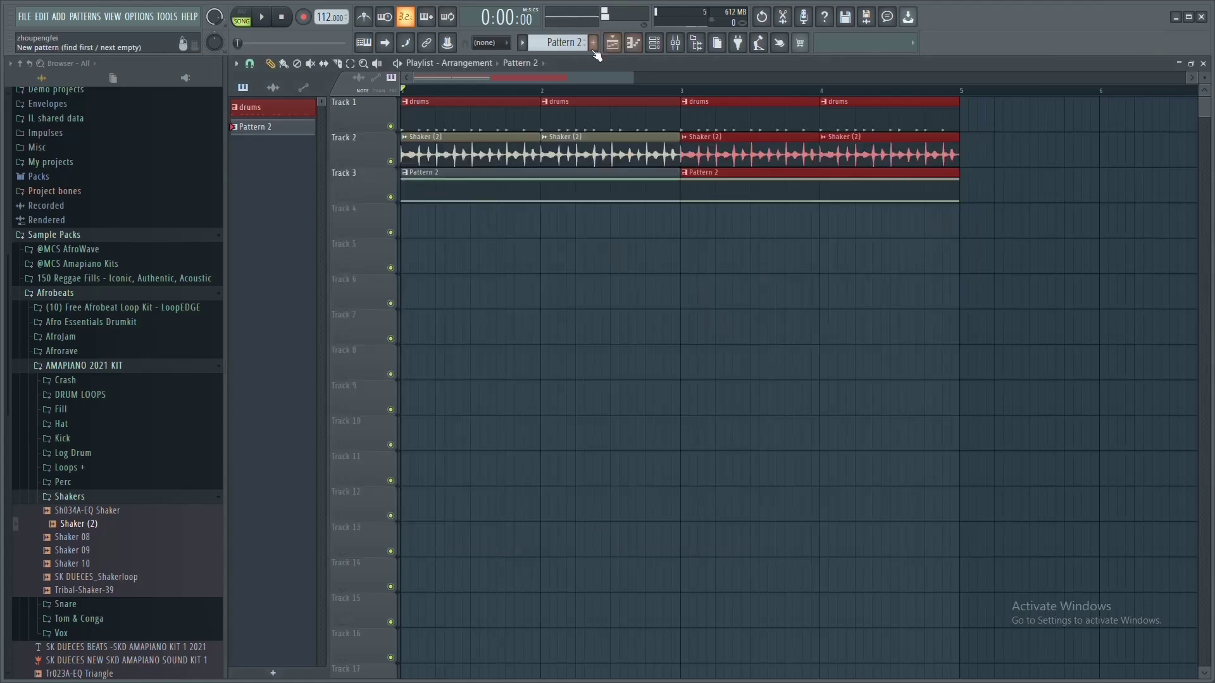
# Place eight off-beat C5 notes for Alumin Sun, duplicate them on A4 one step later with very low velocity, and play the song.
pyautogui.click(631, 44)
pyautogui.click(245, 114)
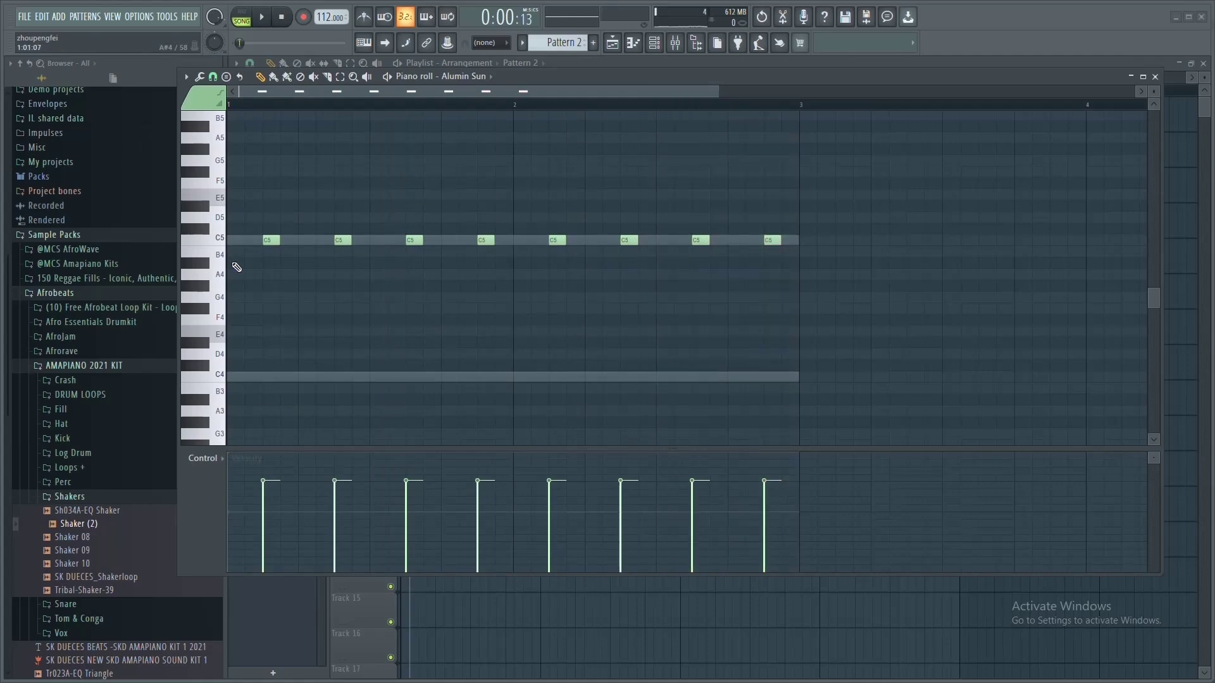
pyautogui.hotkey('ctrl', 'a')
pyautogui.moveTo(269, 241); pyautogui.dragTo(296, 266)
pyautogui.scroll(-4, 529, 389)
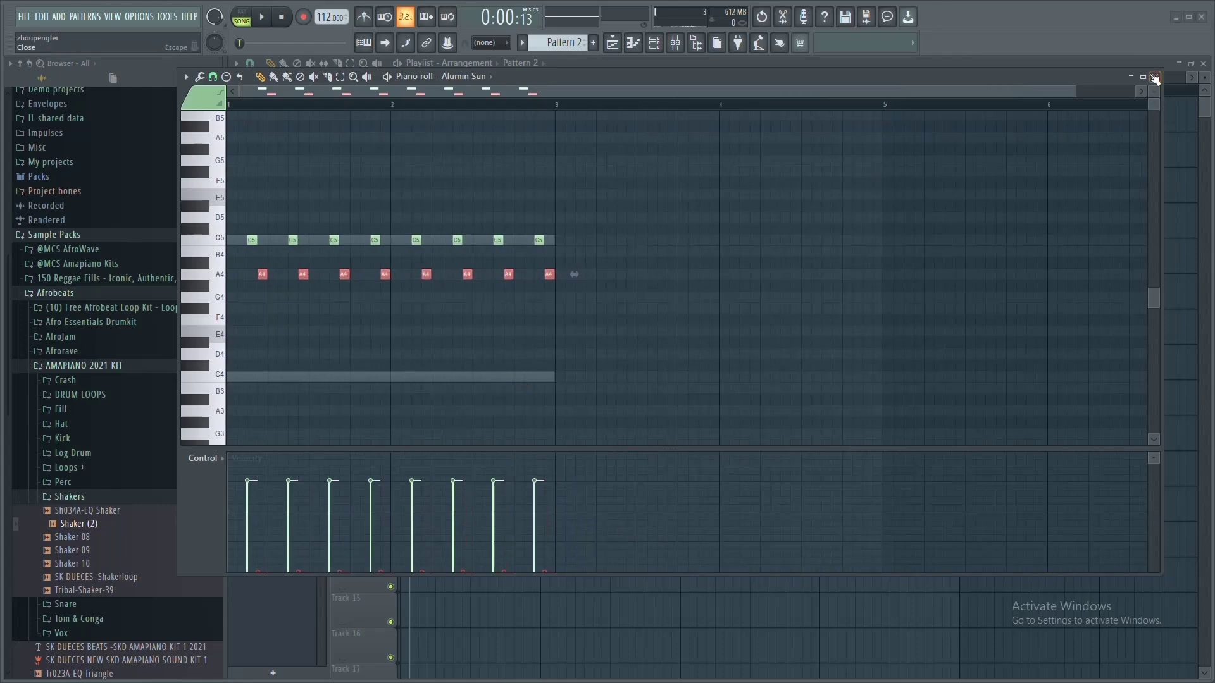
pyautogui.press('space')
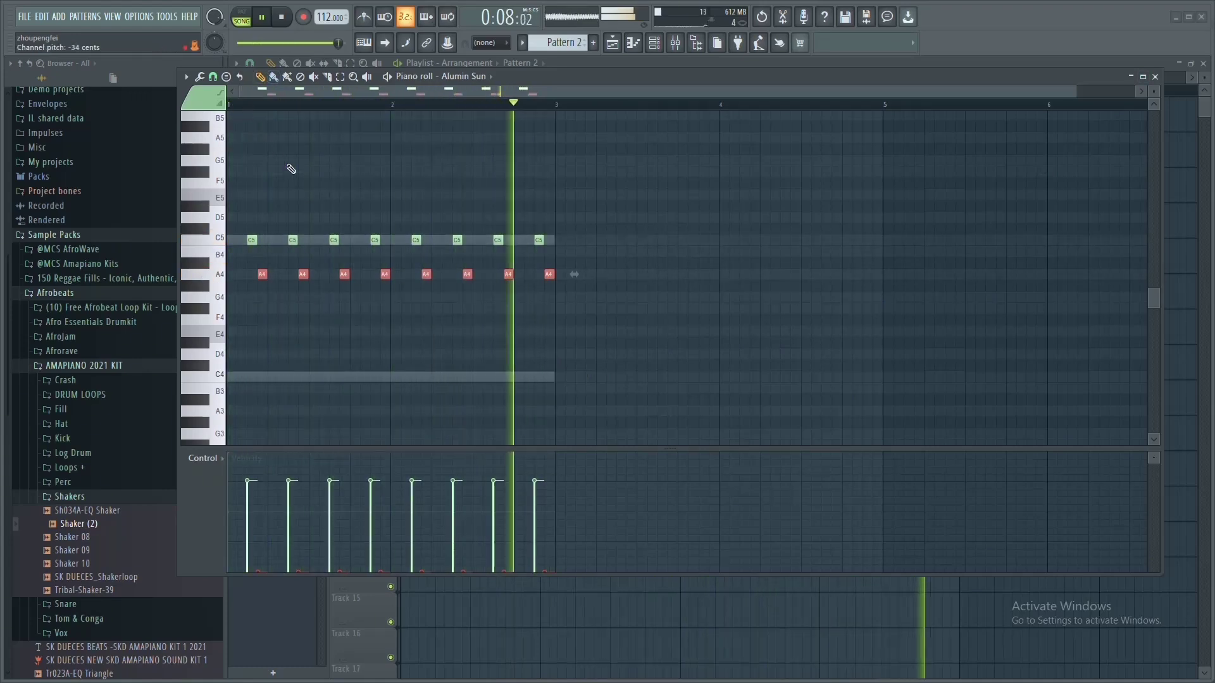
pyautogui.scroll(2, 259, 128)
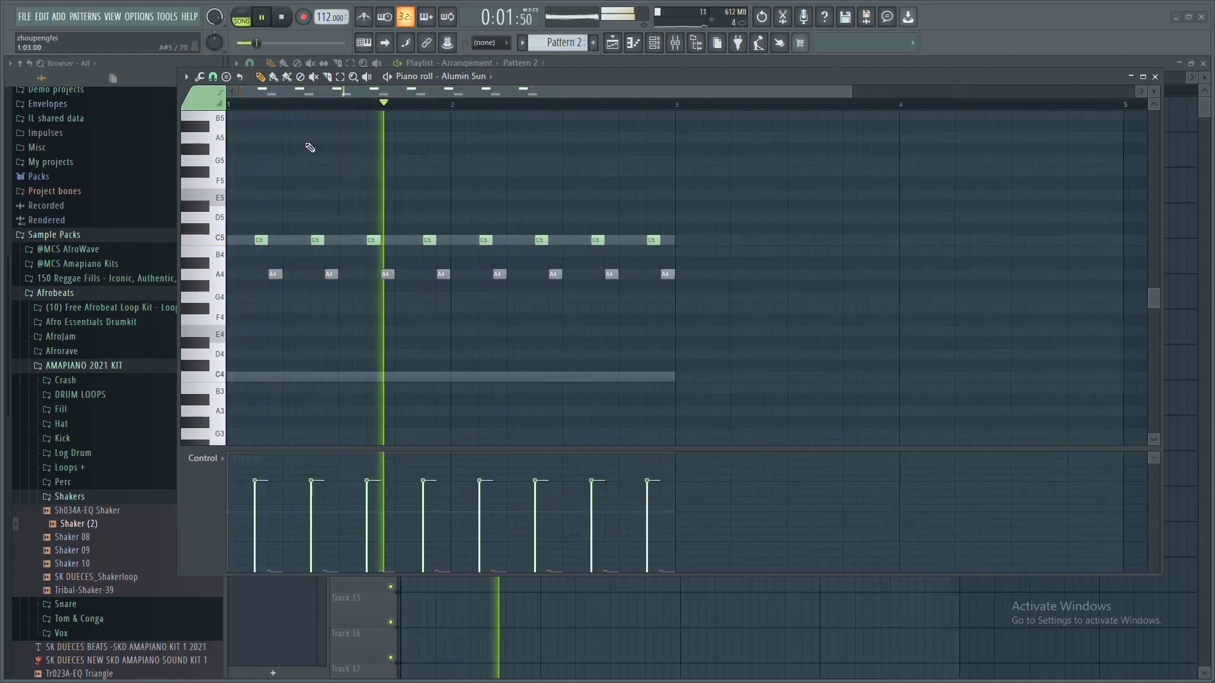
# Close the piano roll, route Alumin Sun to mixer track 2 and lower that track's volume fader.
pyautogui.click(1155, 77)
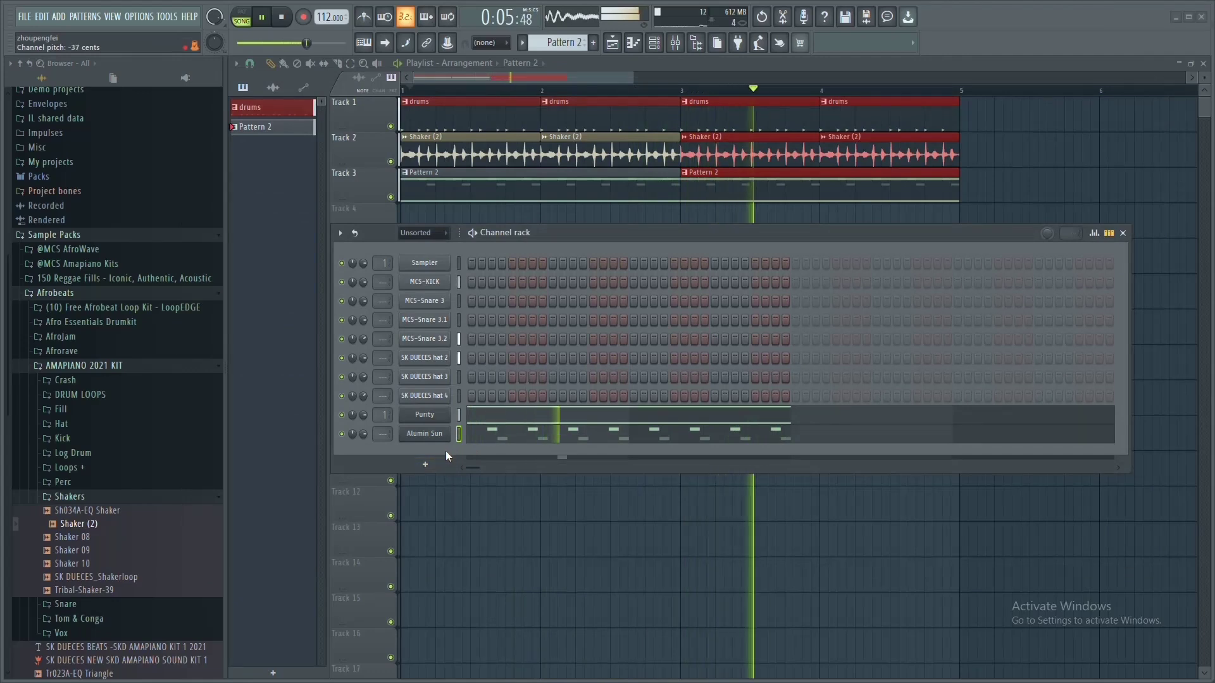
pyautogui.press('F9')
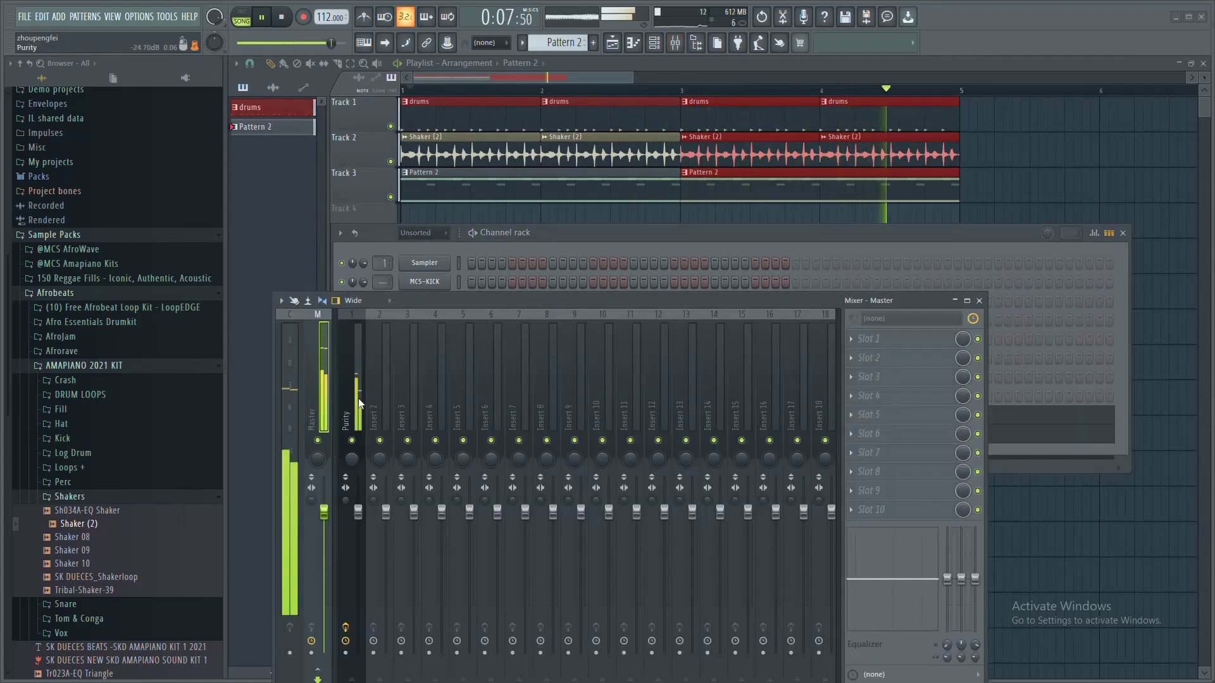
pyautogui.click(382, 393)
pyautogui.hotkey('ctrl', 'l')
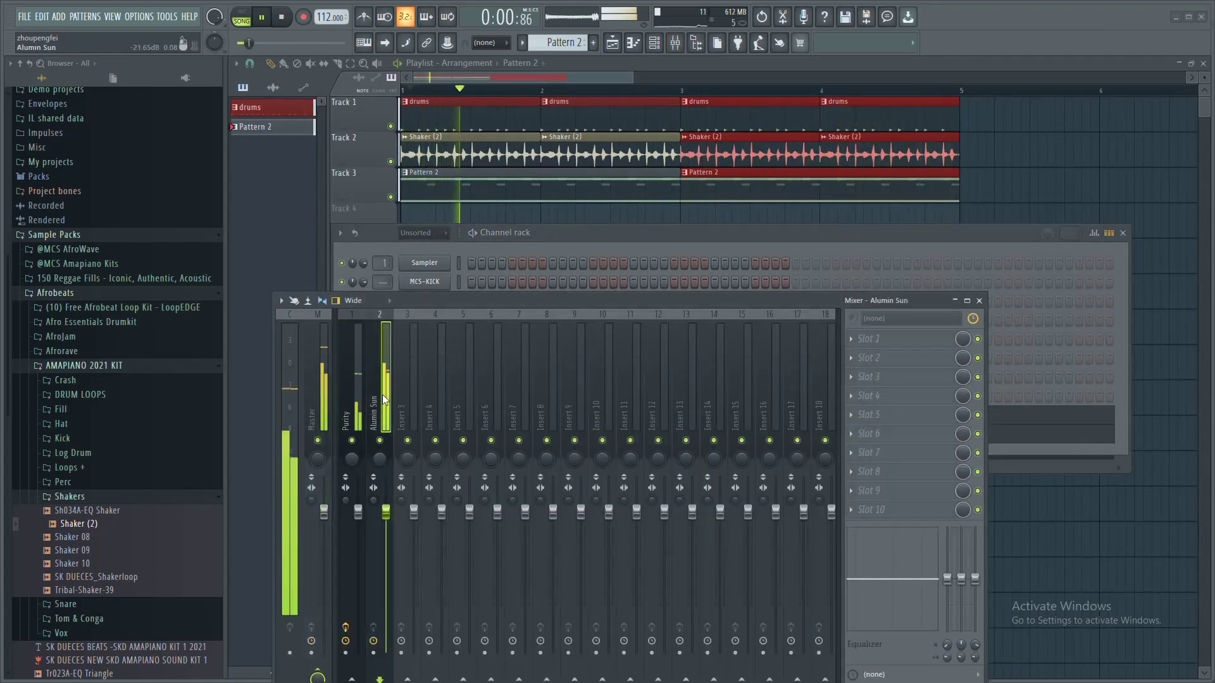
pyautogui.moveTo(495, 300); pyautogui.dragTo(510, 218)
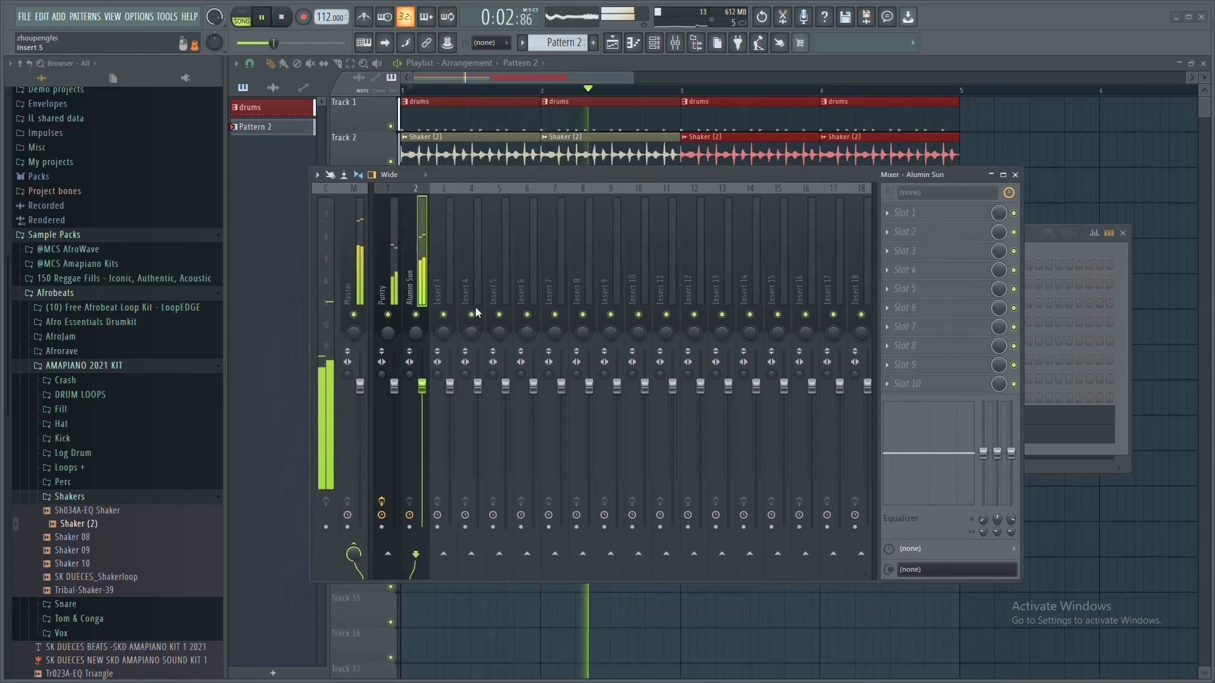
pyautogui.moveTo(424, 429); pyautogui.dragTo(423, 434)
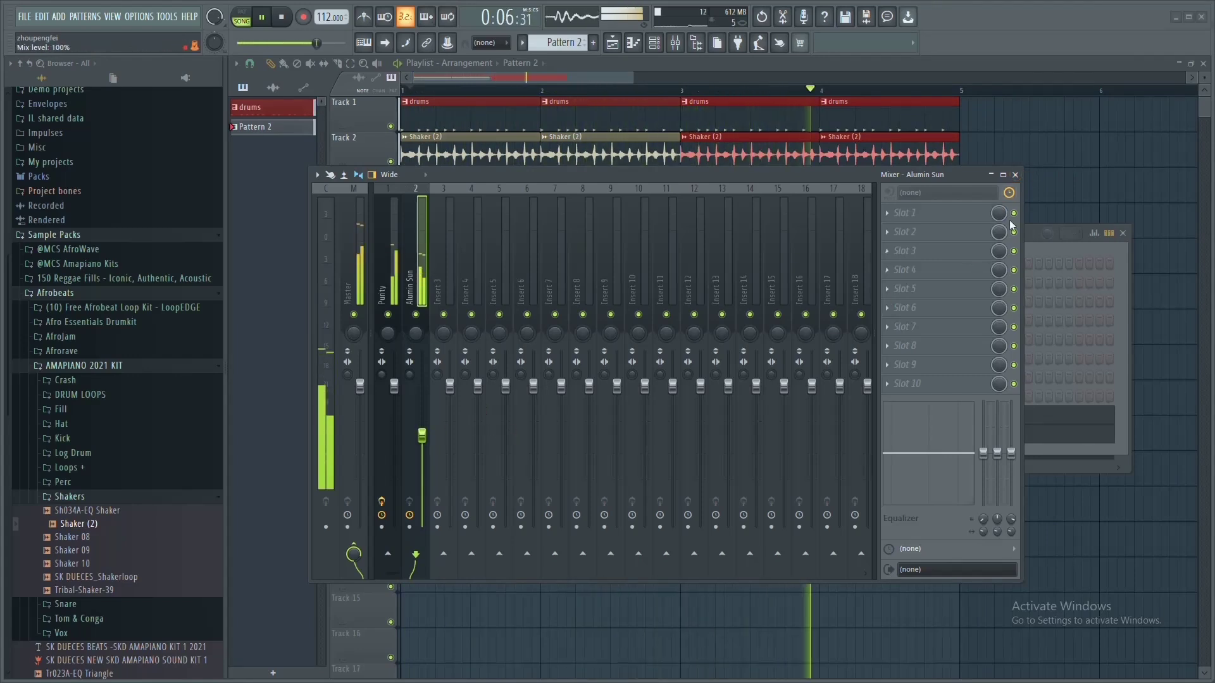
pyautogui.click(1016, 176)
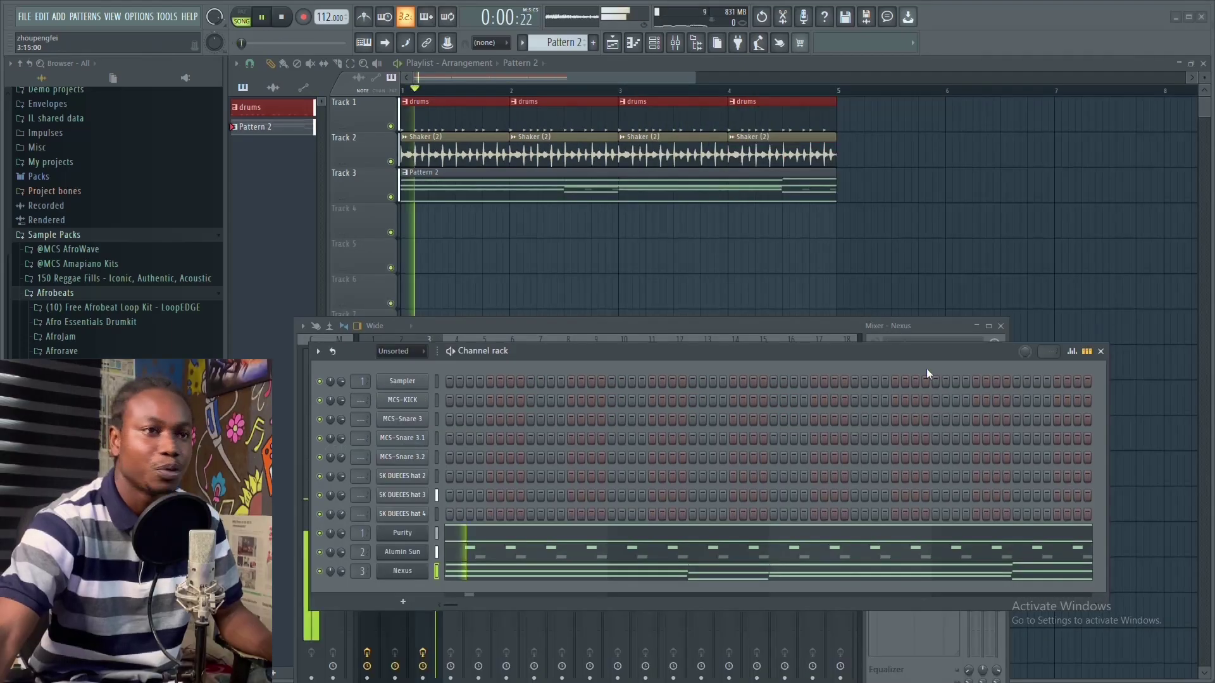
# Lower the Alumin Sun mixer track's volume to 58% (-10.5 dB), and close the channel rack and mixer.
pyautogui.click(1101, 352)
pyautogui.moveTo(767, 322); pyautogui.dragTo(761, 267)
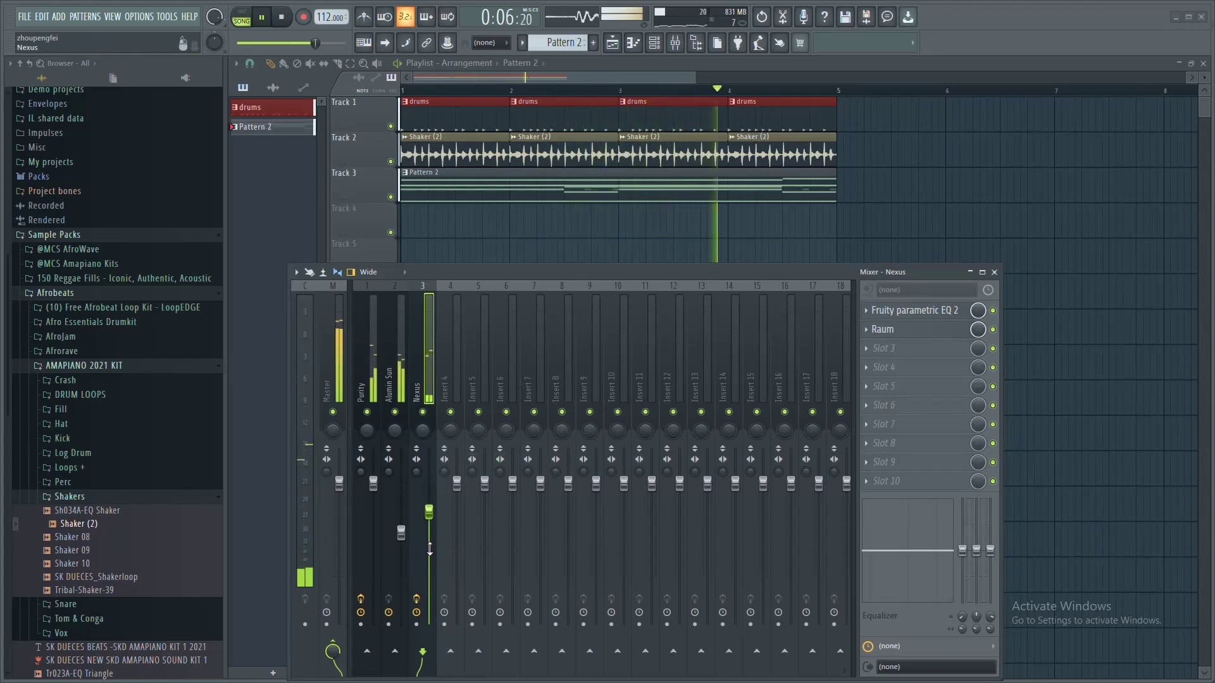
pyautogui.moveTo(403, 543)
pyautogui.mouseDown()
pyautogui.moveTo(402, 562)
pyautogui.moveTo(405, 547)
pyautogui.mouseUp()
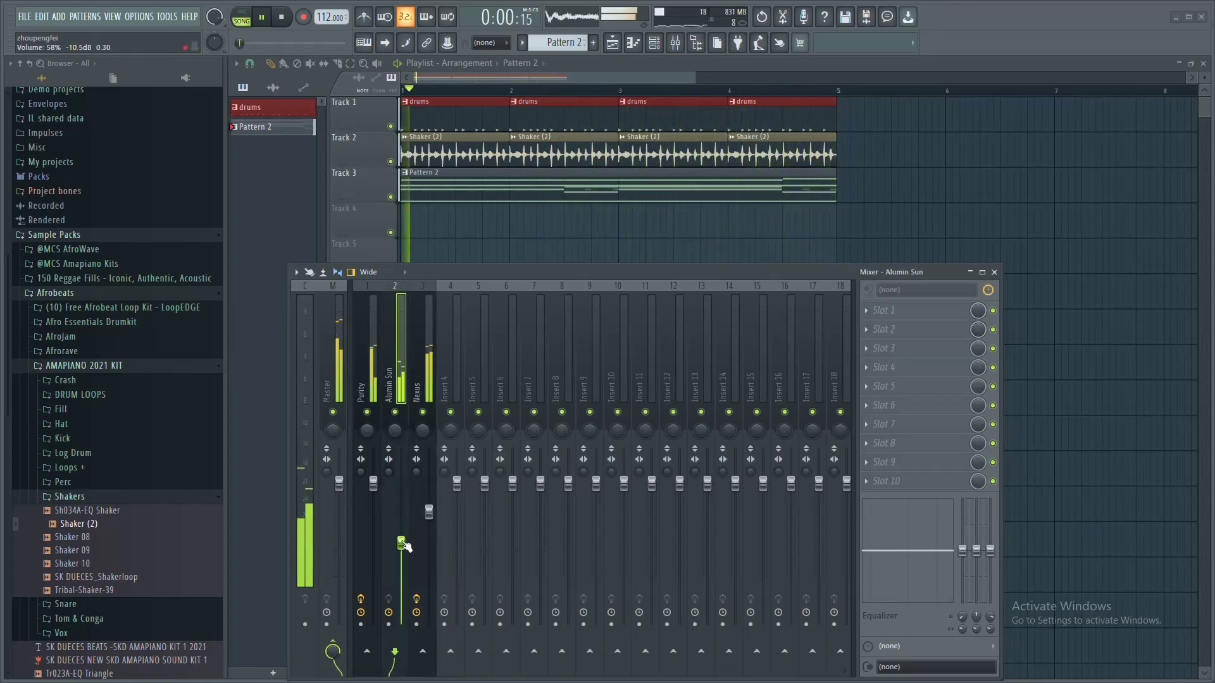
pyautogui.click(995, 272)
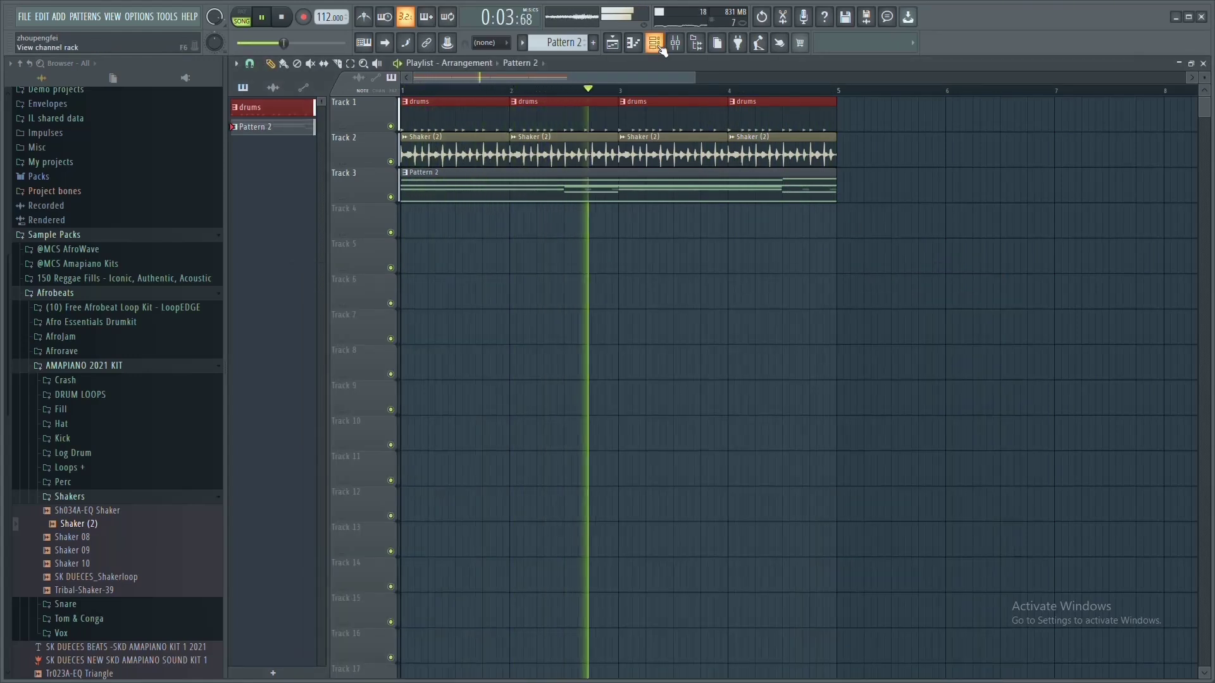
# Create Pattern 3, place it at the start of playlist Track 4 and stretch the clip to four bars.
pyautogui.press('F4')
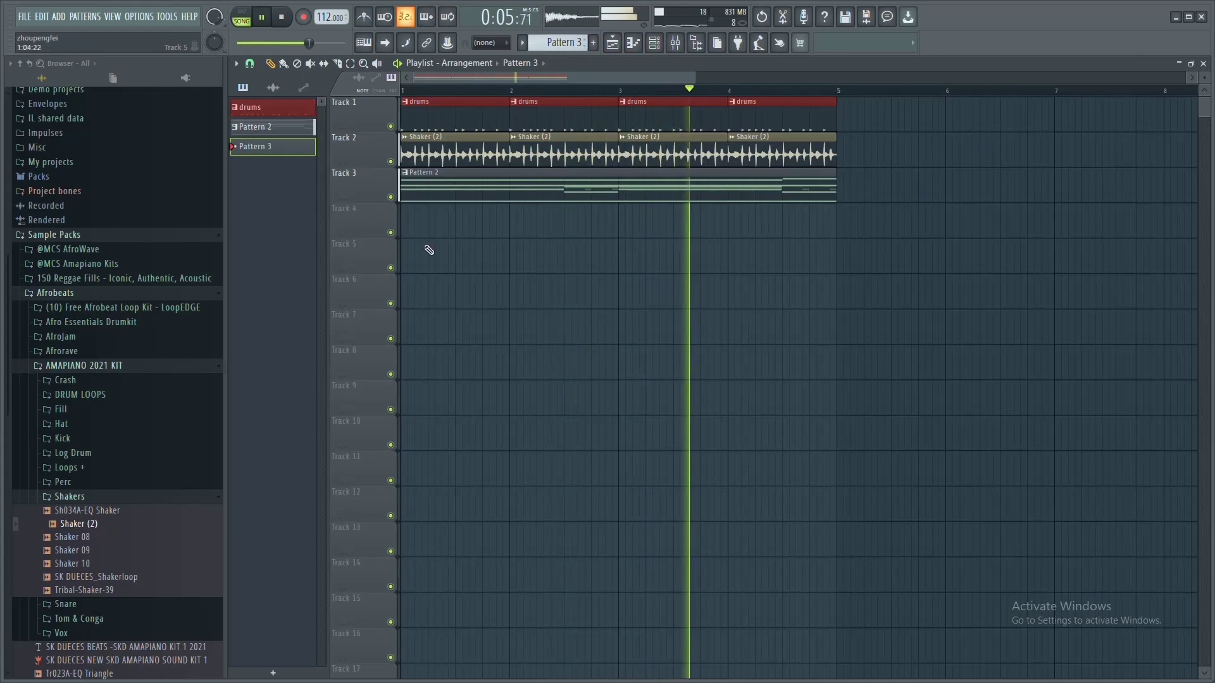
pyautogui.click(443, 230)
pyautogui.press('space')
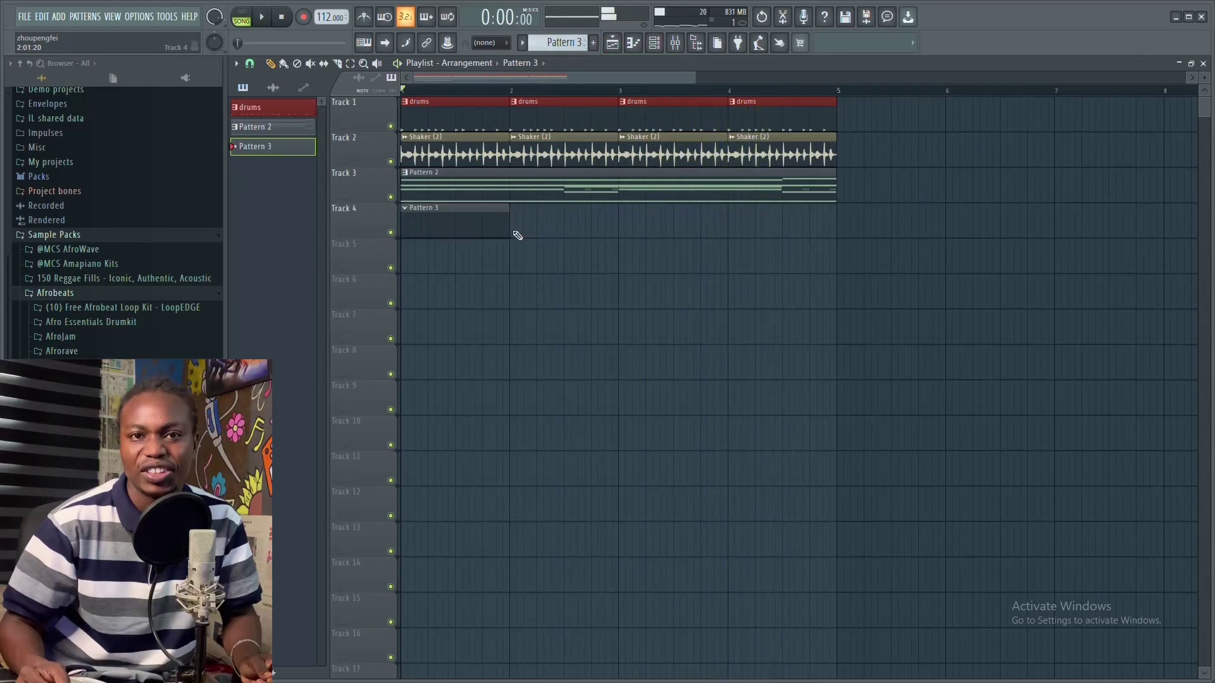
pyautogui.moveTo(506, 227); pyautogui.dragTo(836, 228)
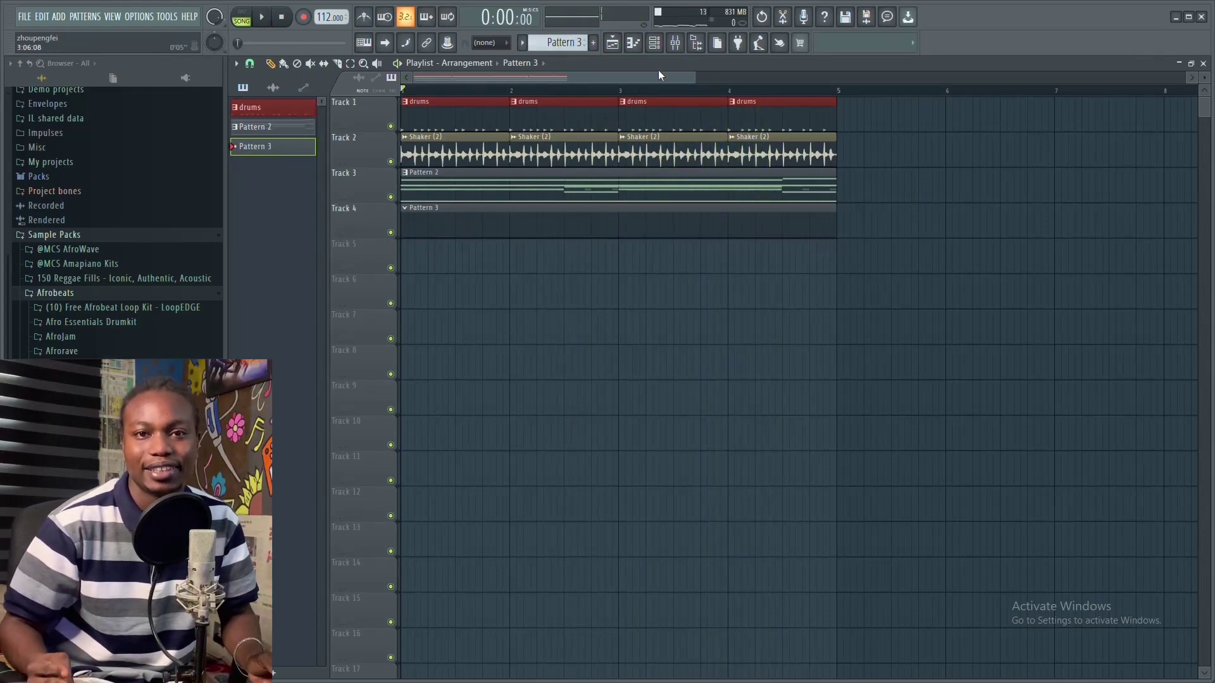
# Add a Fruity DX10 channel to Pattern 3 and clone it twice.
pyautogui.press('F6')
pyautogui.moveTo(506, 352); pyautogui.dragTo(522, 239)
pyautogui.click(419, 489)
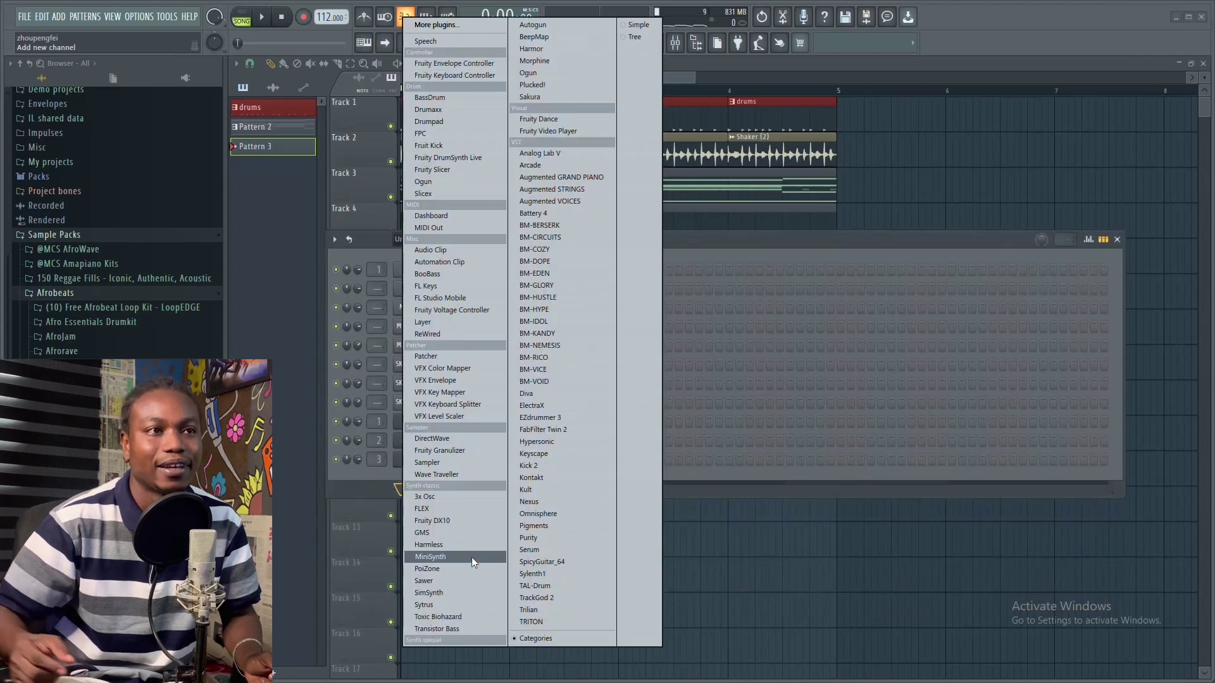
pyautogui.click(469, 522)
pyautogui.click(686, 238)
pyautogui.rightClick(427, 495)
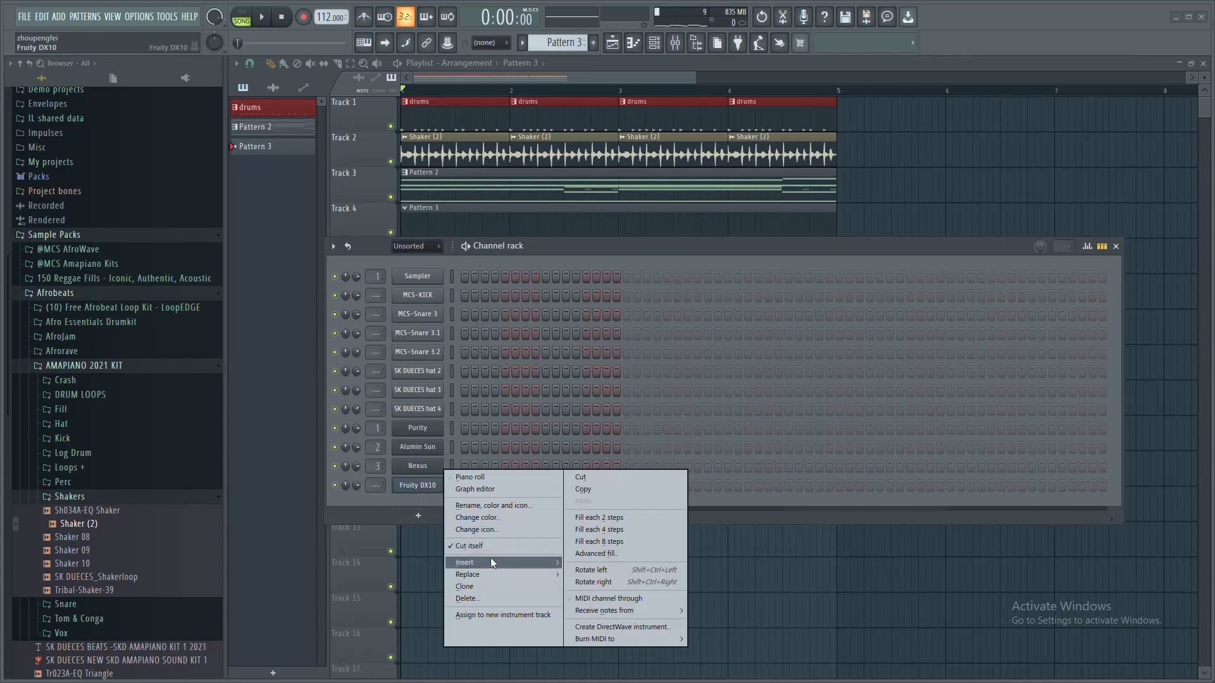
pyautogui.click(466, 587)
pyautogui.rightClick(420, 503)
pyautogui.click(485, 587)
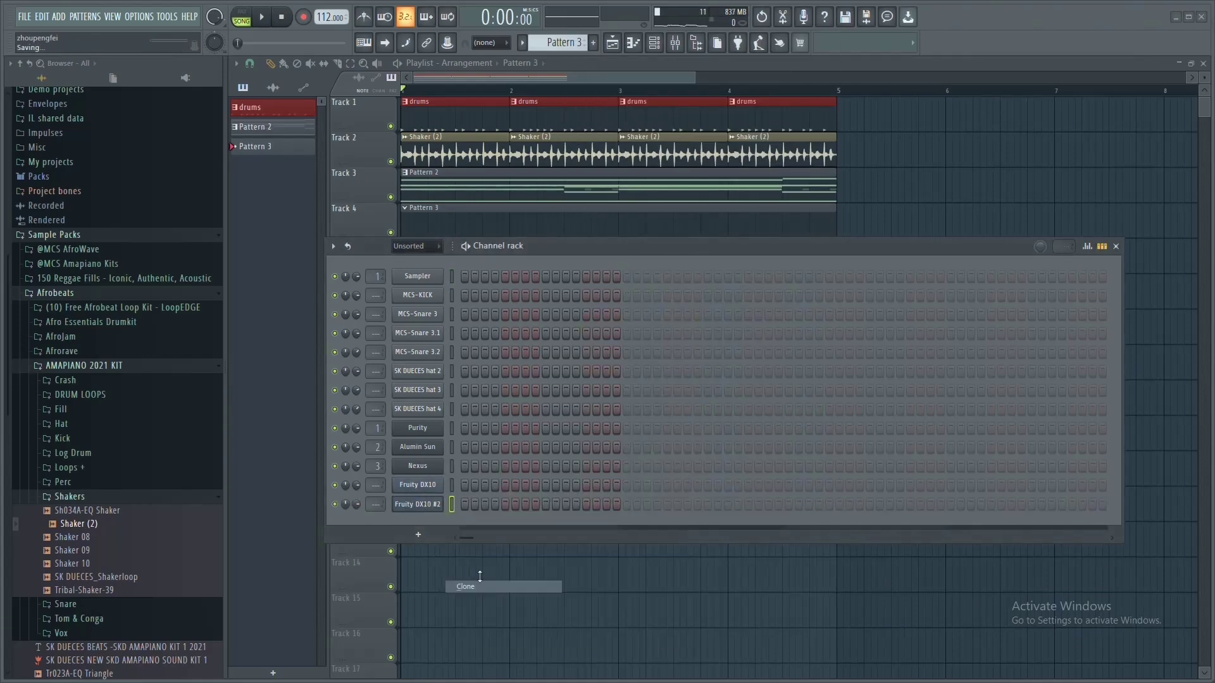
pyautogui.rightClick(424, 523)
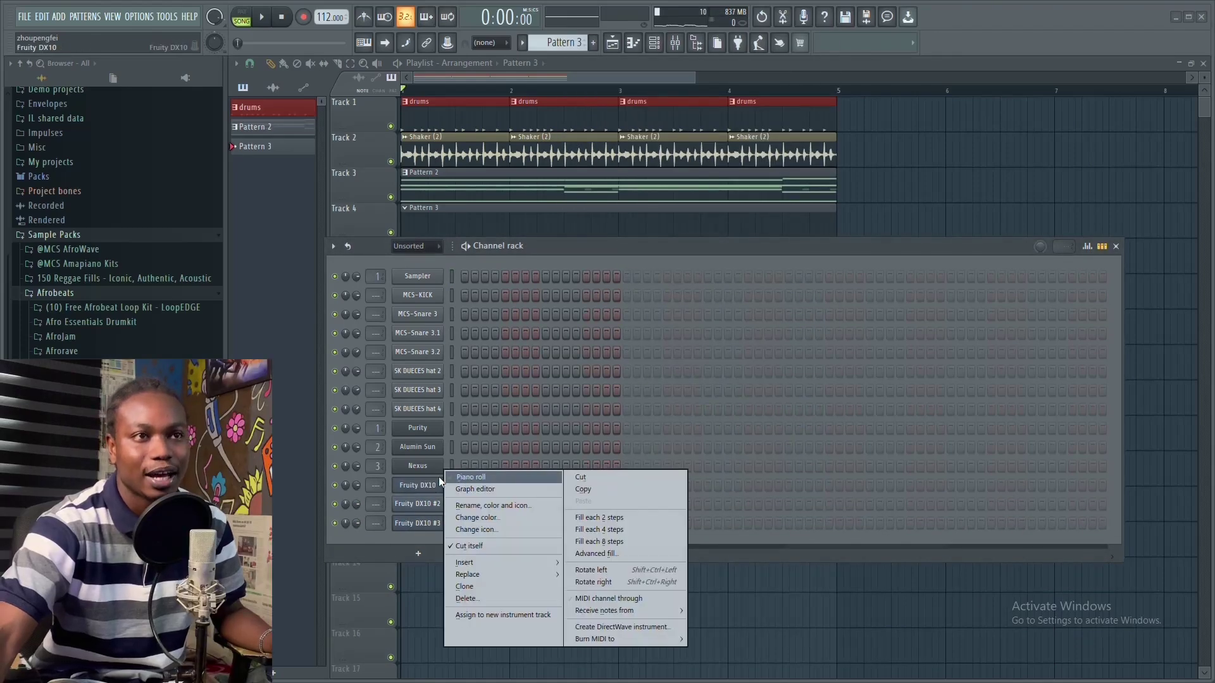
# Load the Log Drum preset in the original Fruity DX10 and lower its amplitude decay and modulation 1 init.
pyautogui.click(422, 485)
pyautogui.moveTo(582, 247); pyautogui.dragTo(544, 411)
pyautogui.click(635, 240)
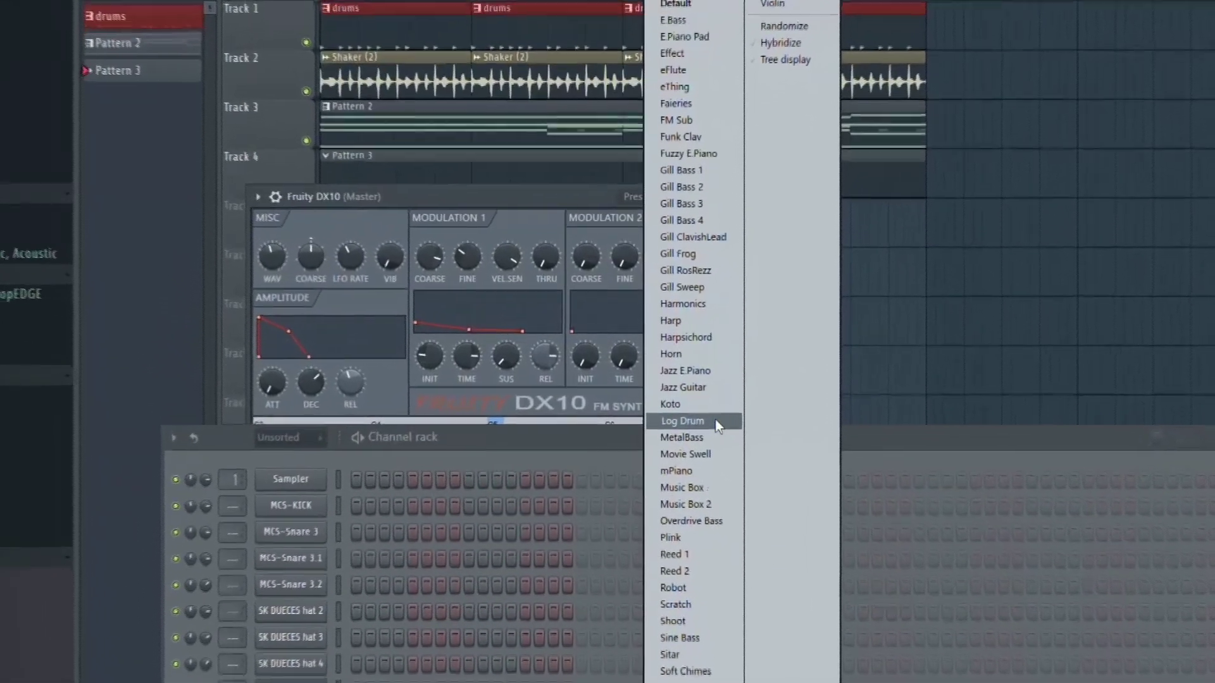
pyautogui.click(715, 421)
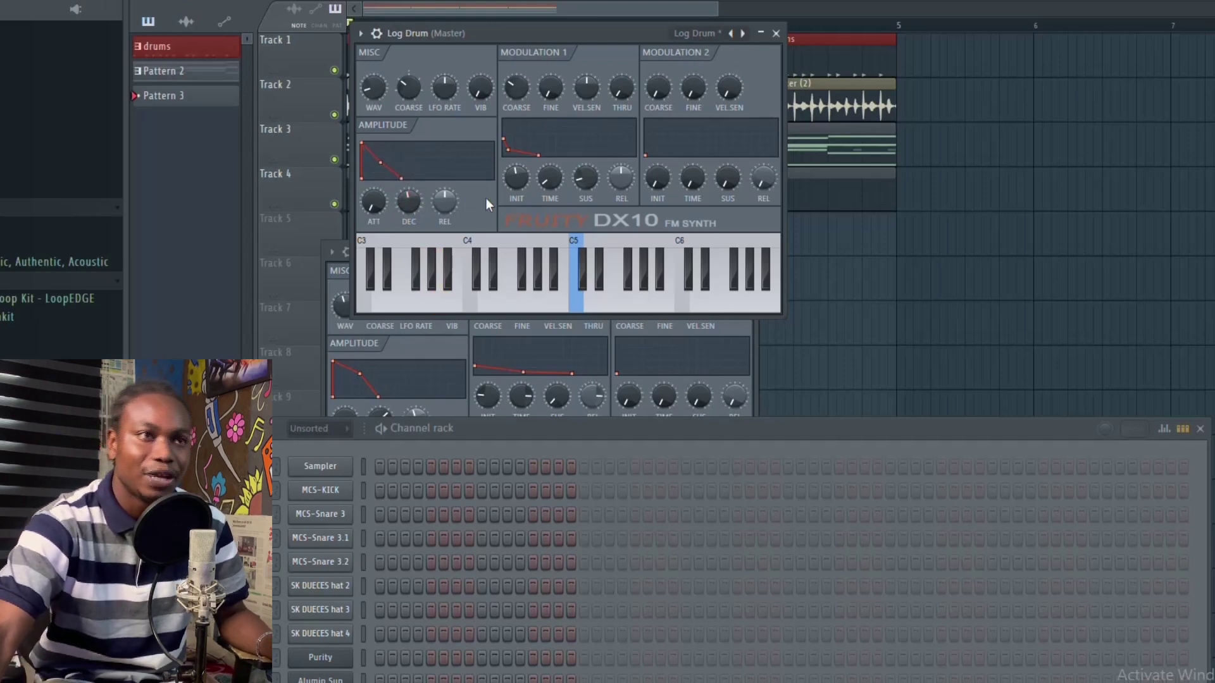
pyautogui.moveTo(405, 200); pyautogui.dragTo(408, 214)
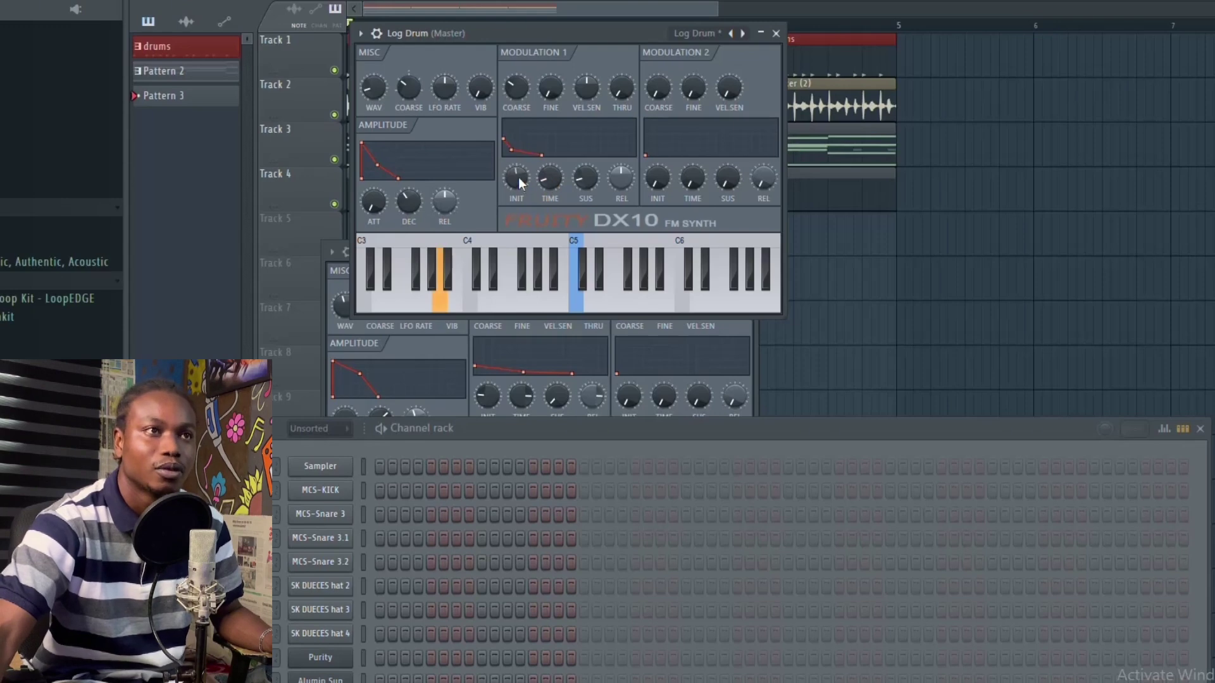
pyautogui.moveTo(518, 174); pyautogui.dragTo(519, 188)
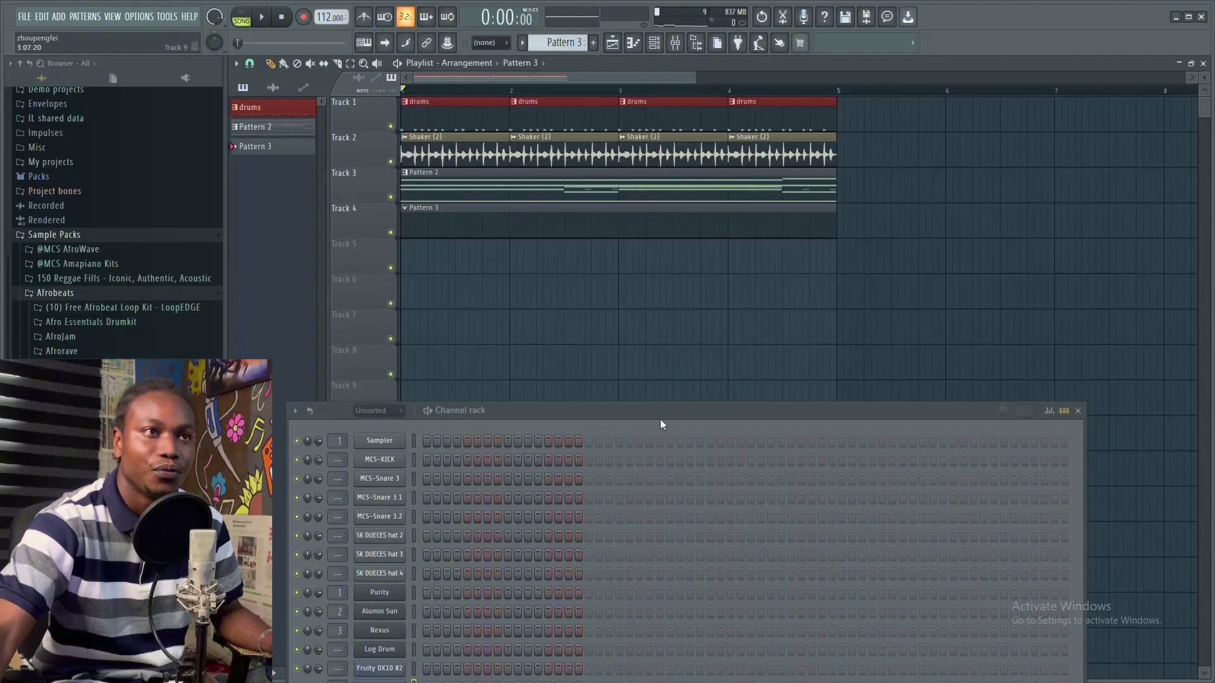
# Record notes and automation for Log Drum in its piano roll, playing a four-bar pattern of A3, B3 and C4 notes.
pyautogui.moveTo(679, 428); pyautogui.dragTo(713, 206)
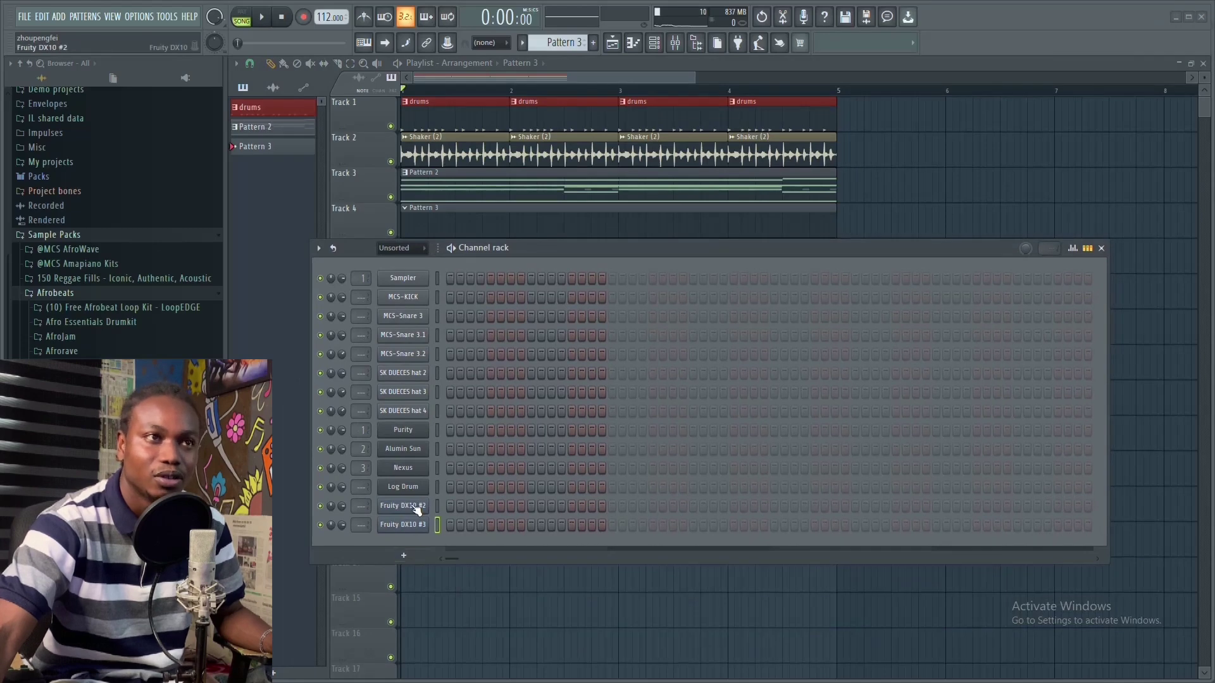
pyautogui.rightClick(403, 487)
pyautogui.click(469, 476)
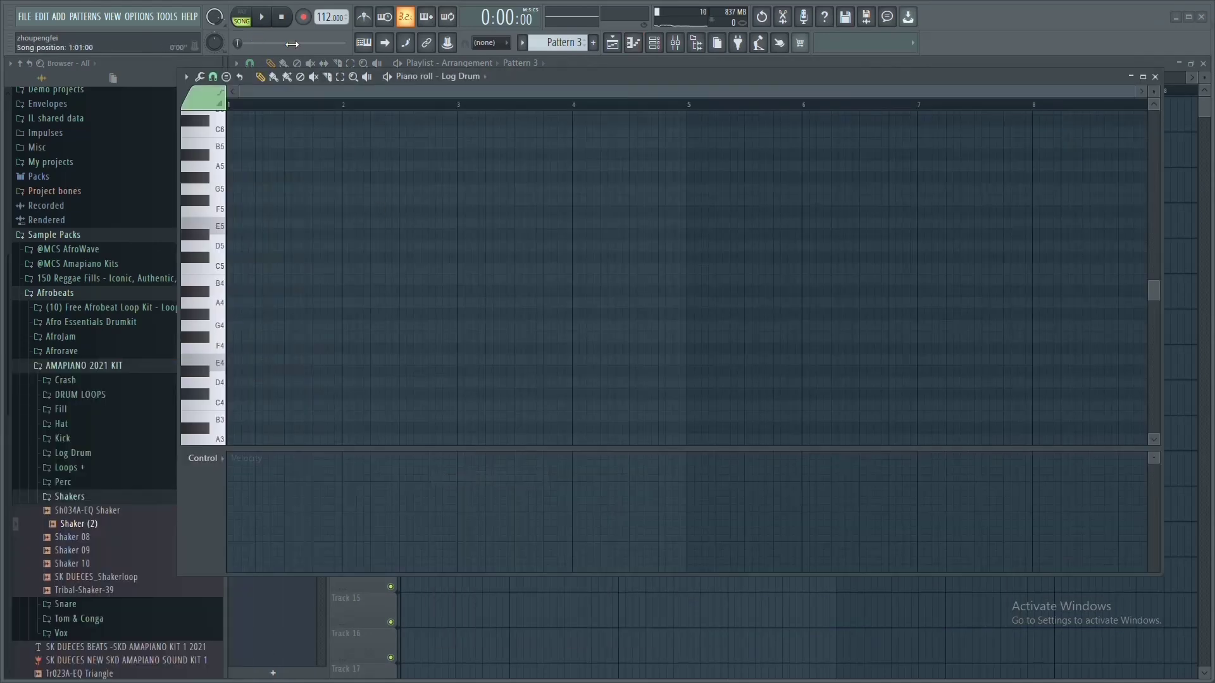
pyautogui.click(304, 17)
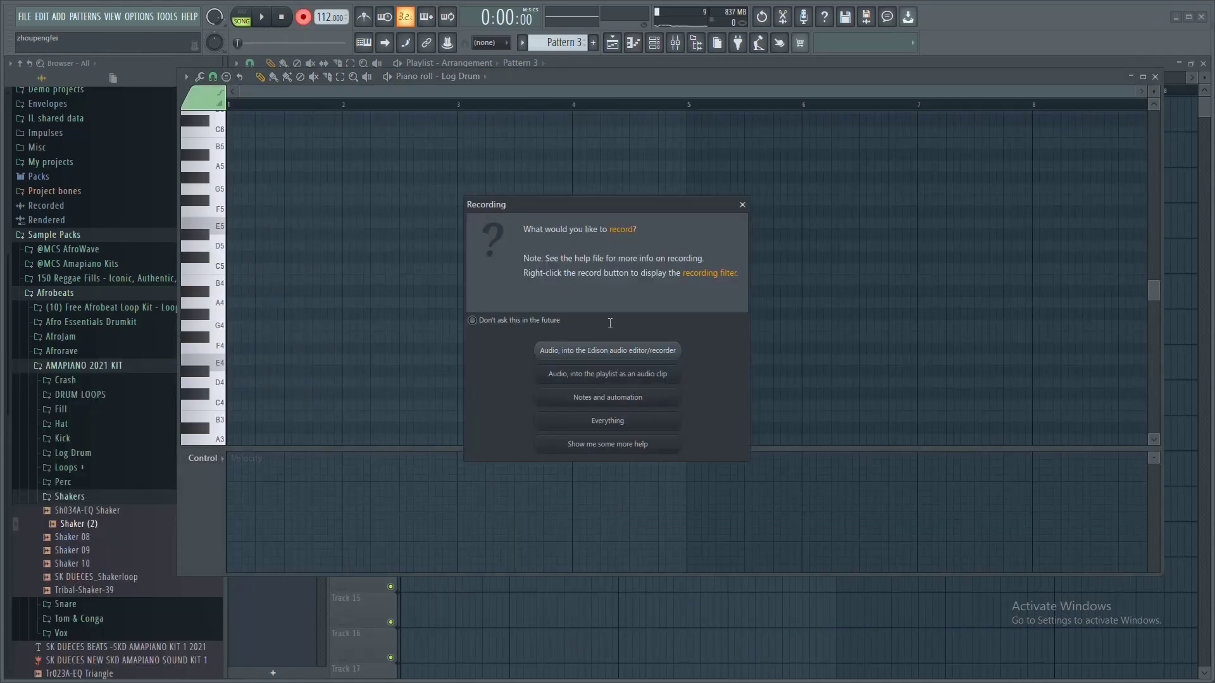
pyautogui.click(605, 399)
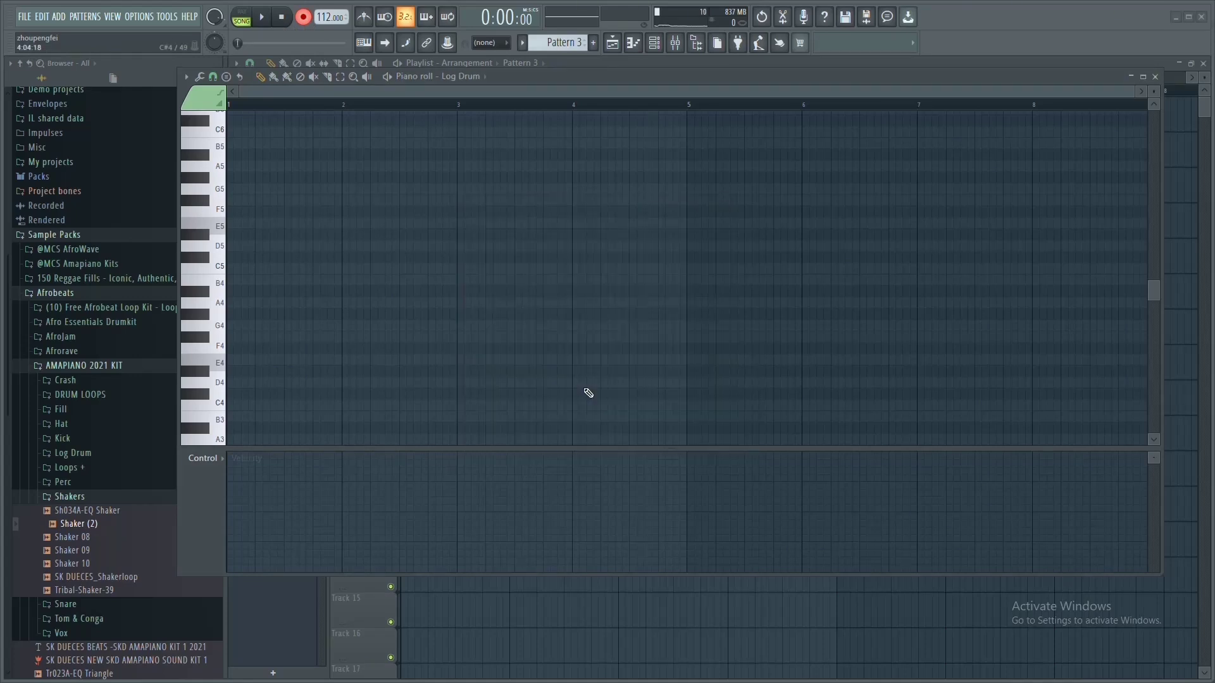
pyautogui.click(264, 20)
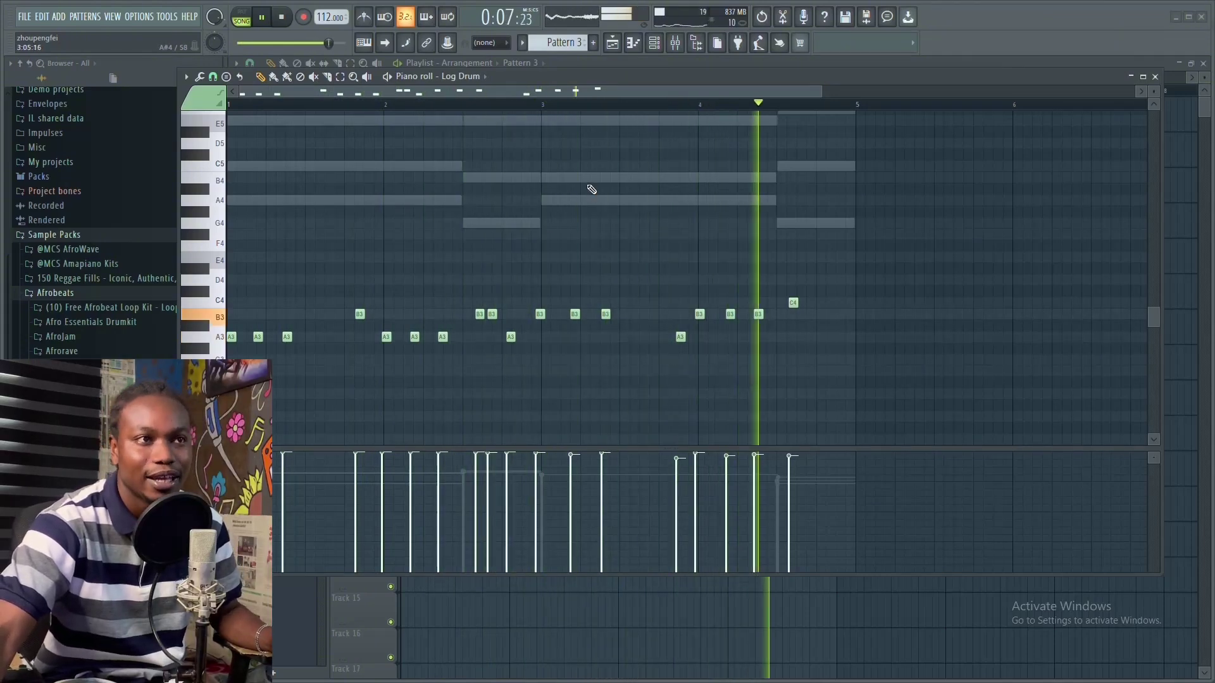
pyautogui.press('space')
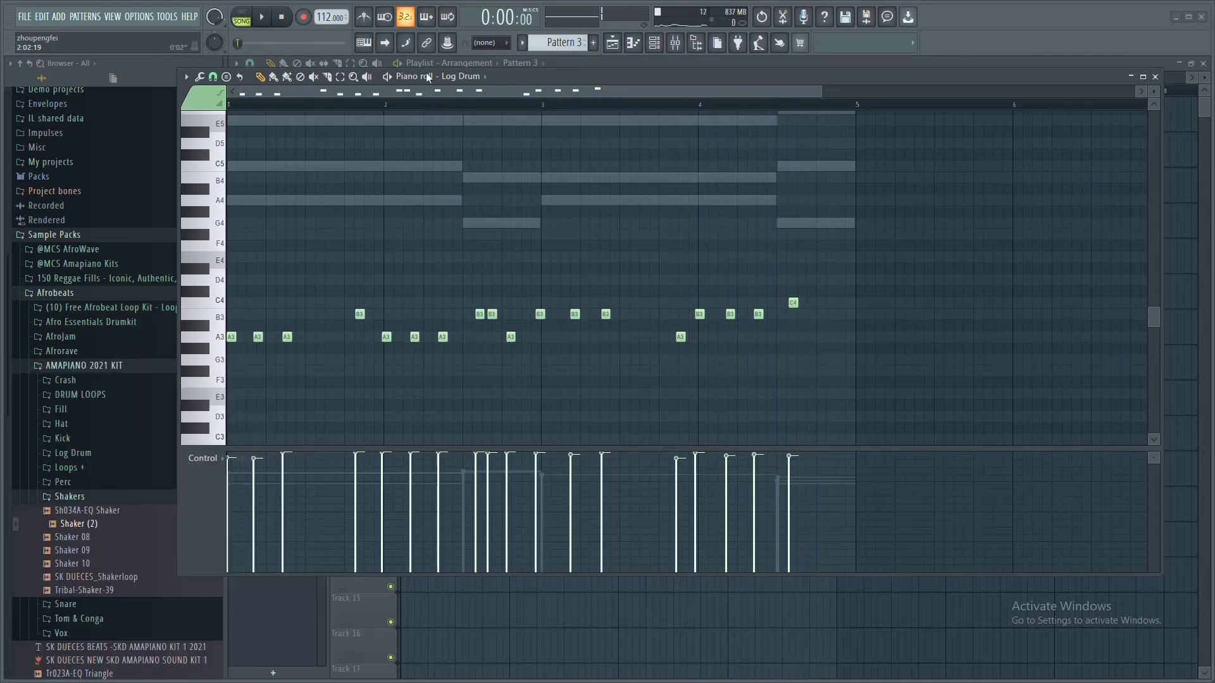
# Play back the recorded Log Drum part with the song and delete the B3 note just before bar 3.
pyautogui.scroll(4, 315, 117)
pyautogui.press('space')
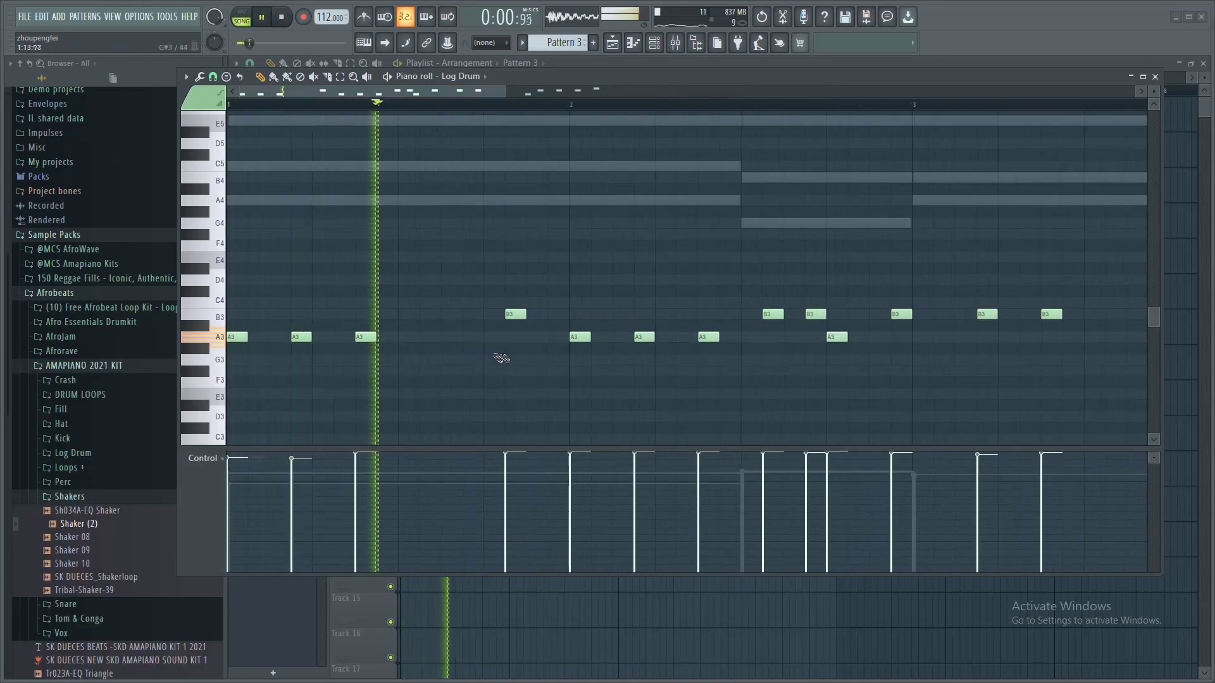
pyautogui.scroll(-3, 645, 141)
pyautogui.press('space')
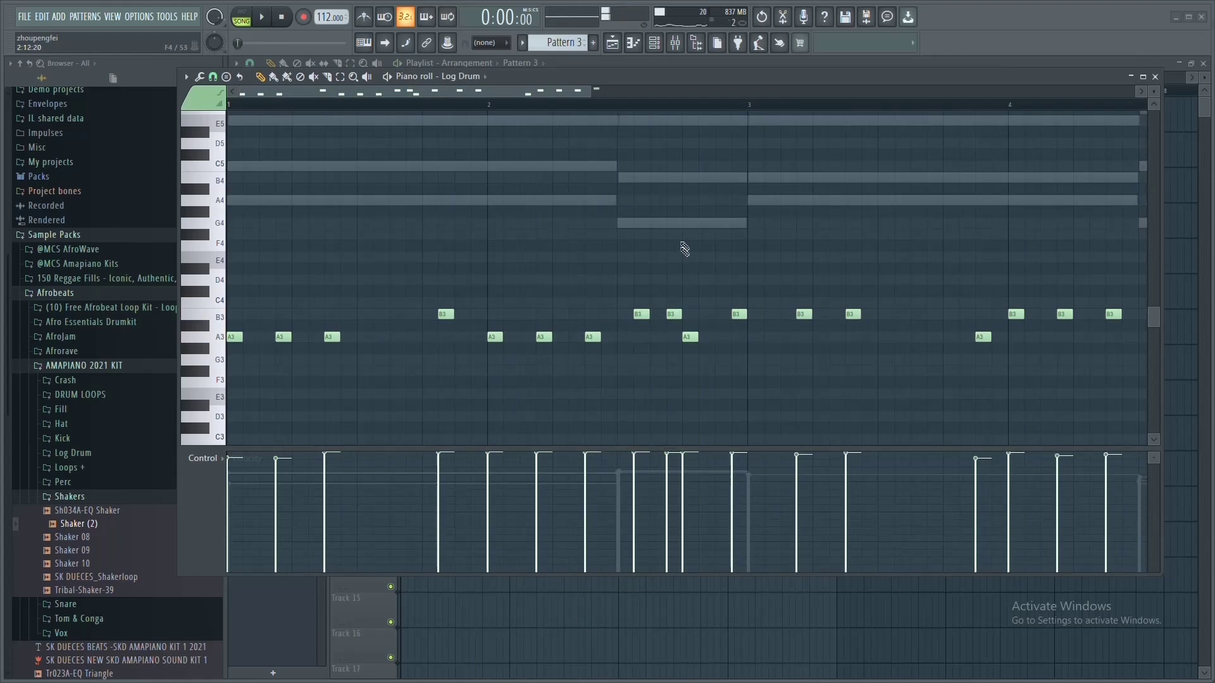
pyautogui.press('space')
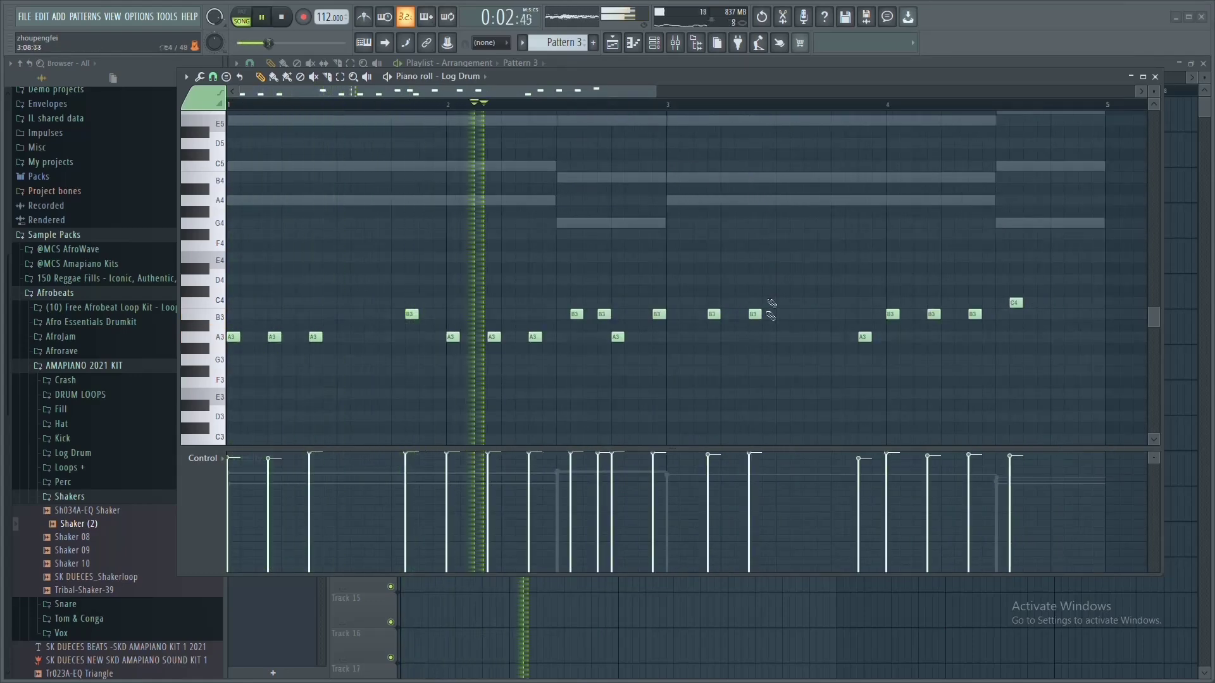
pyautogui.press('space')
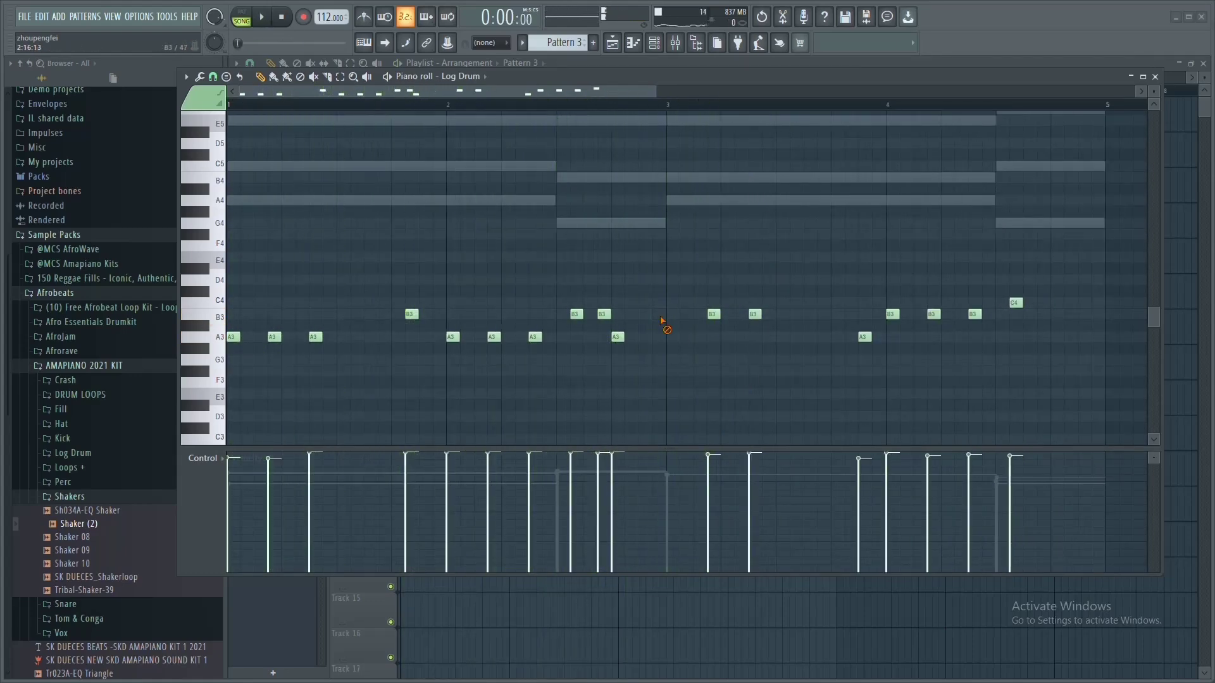
# Move bar 2's two B3 notes to G3 and bar 1's B3 to C4, and arrange three evenly spaced B3 notes from bar 3.
pyautogui.scroll(-1, 580, 319)
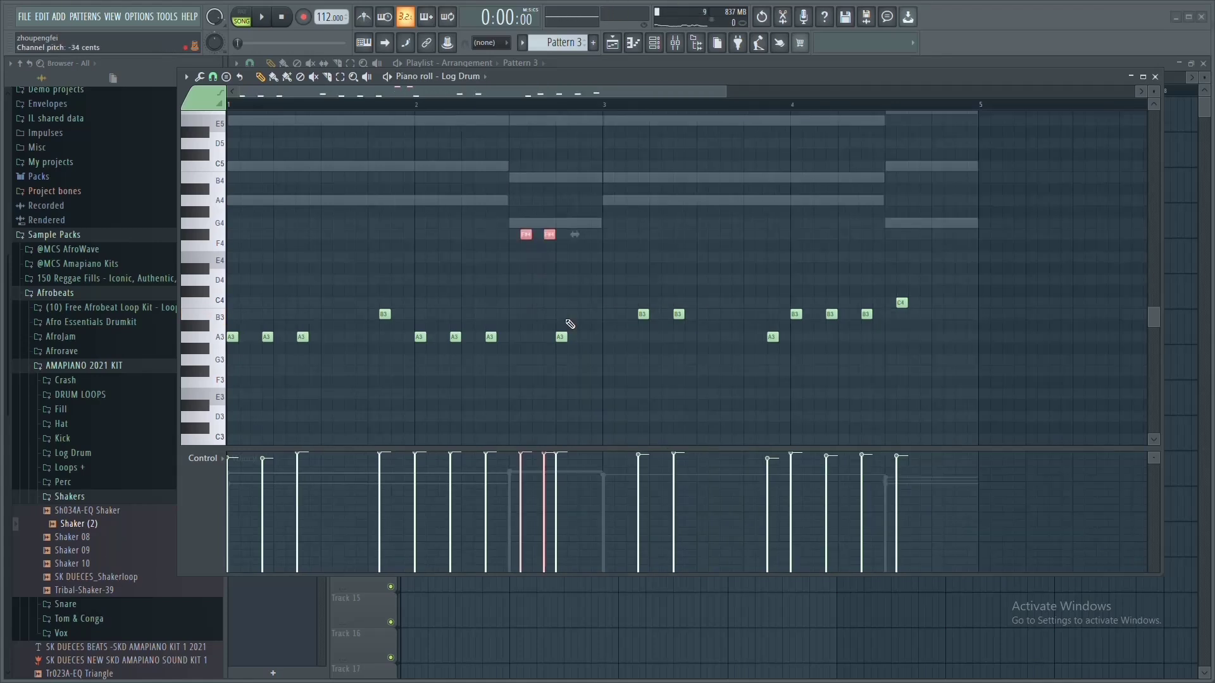
pyautogui.click(384, 313)
pyautogui.scroll(-2, 629, 107)
pyautogui.scroll(2, 507, 320)
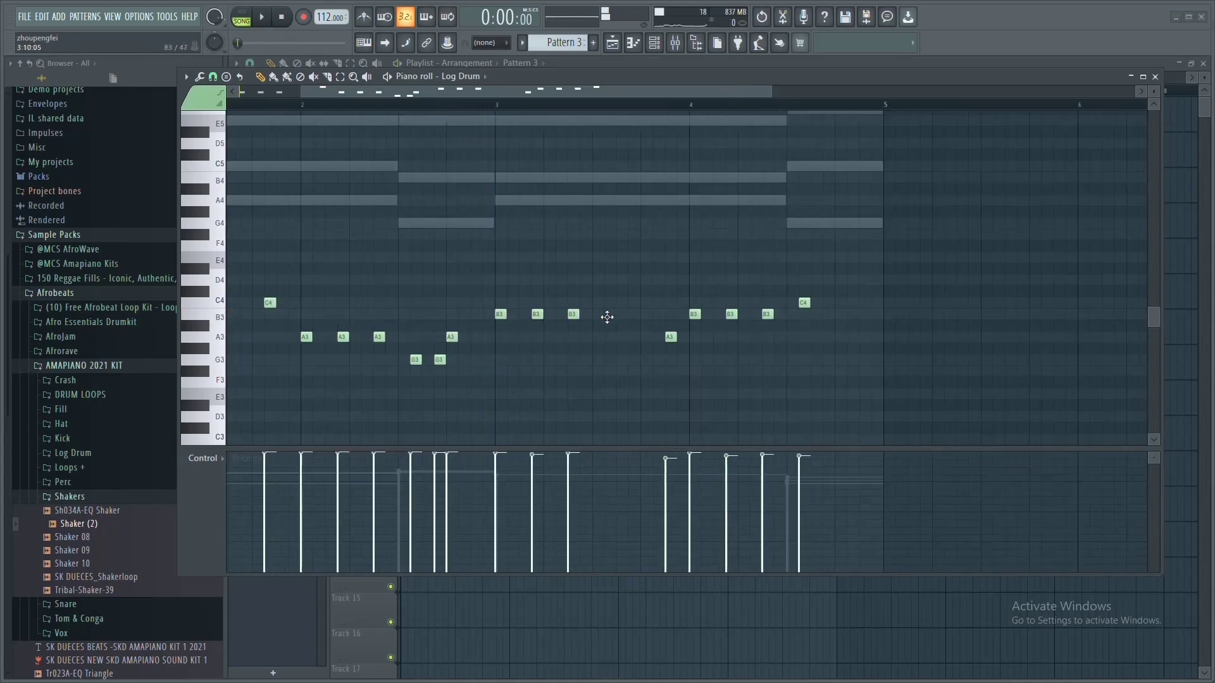
# Replace the final C4 in bar 4 with three C5 notes and a G4, and play the song.
pyautogui.scroll(-2, 543, 108)
pyautogui.press('space')
pyautogui.press('space')
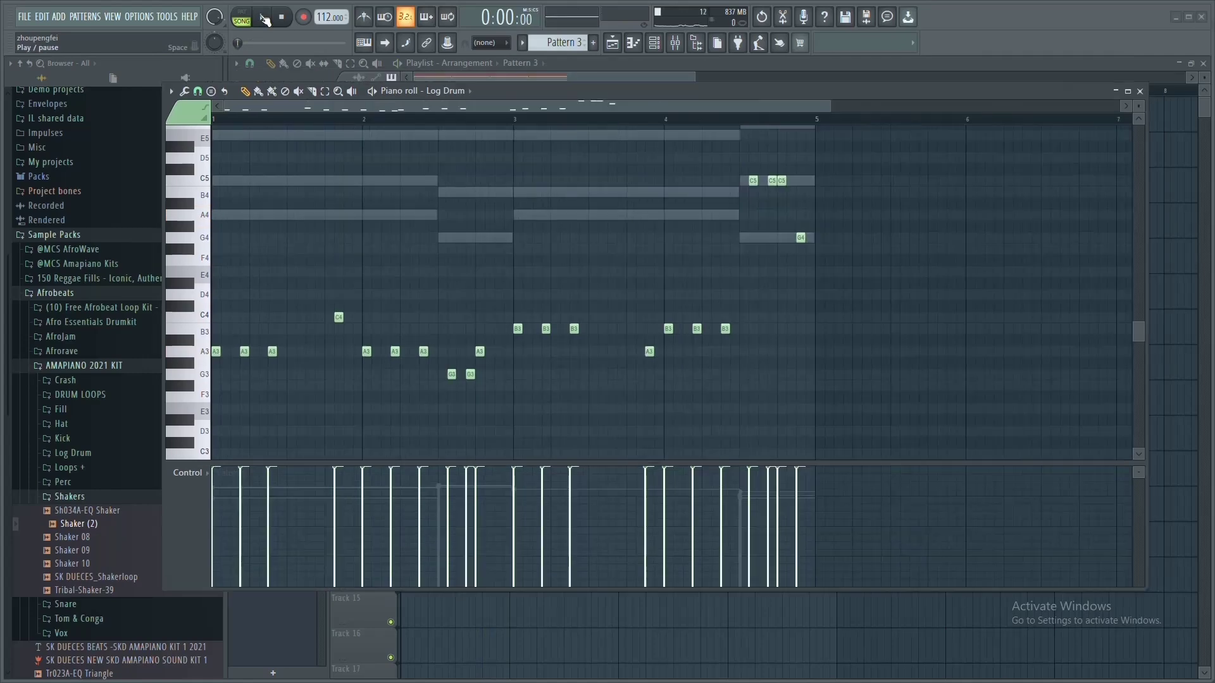
pyautogui.click(266, 19)
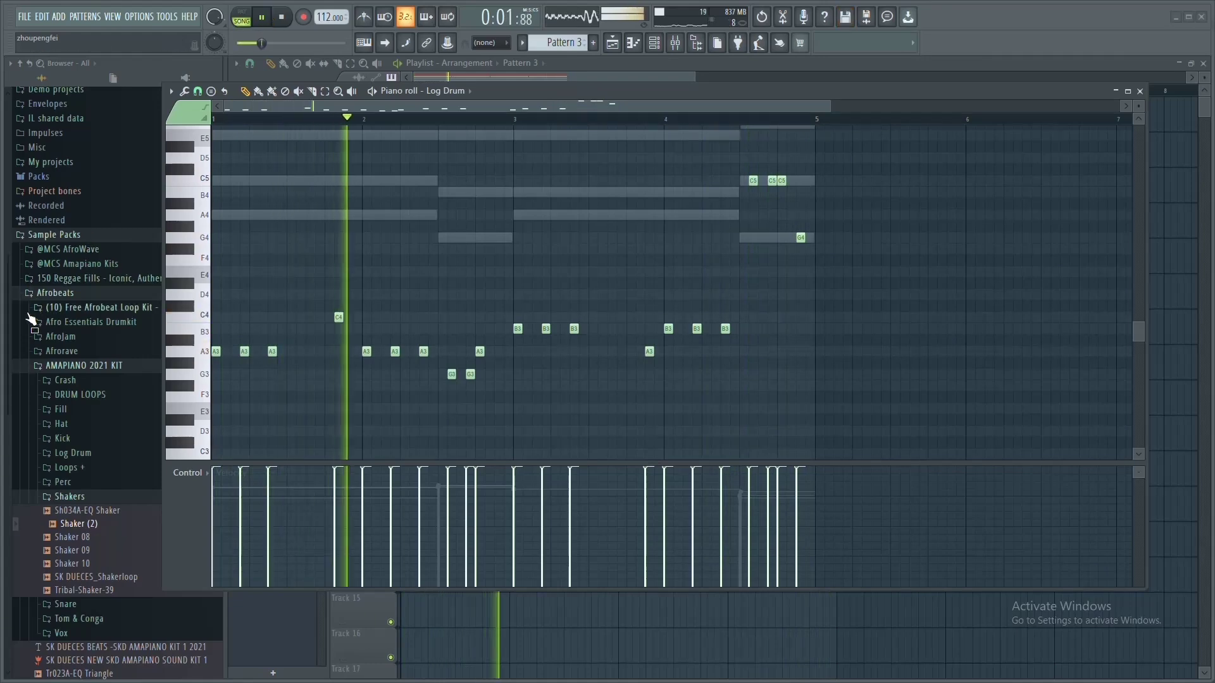
pyautogui.scroll(2, 278, 130)
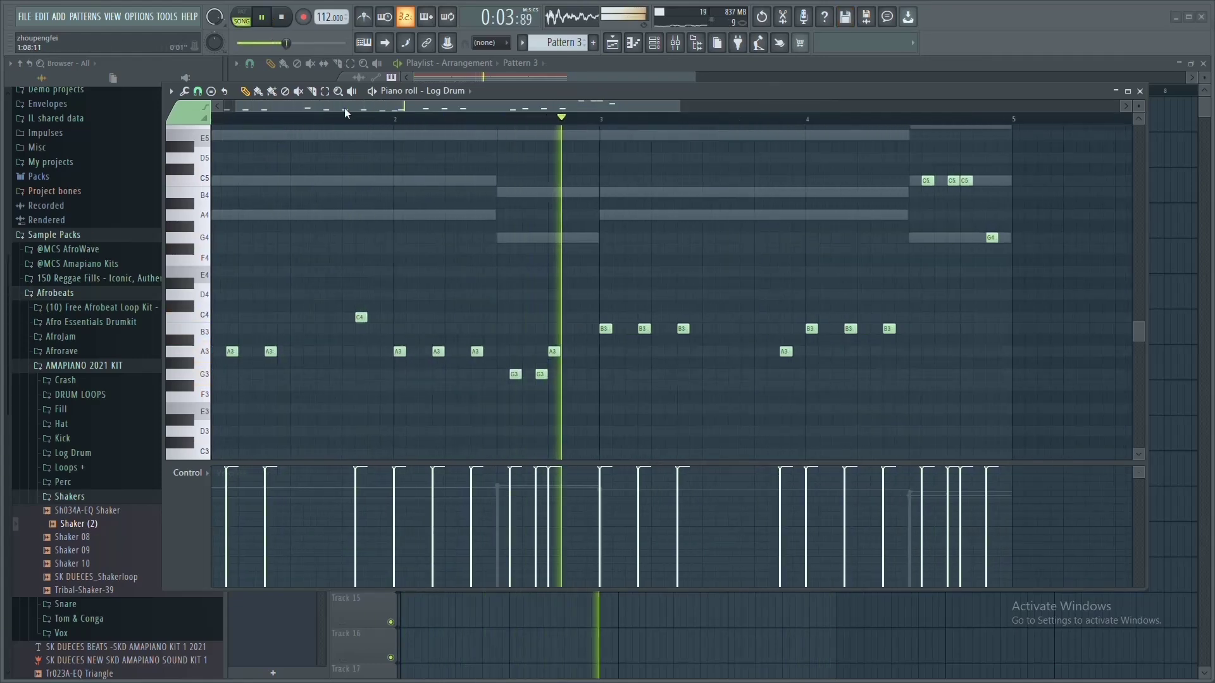
# Stop playback, open Fruity DX10 #2 and load the Jazz E.Piano preset.
pyautogui.press('space')
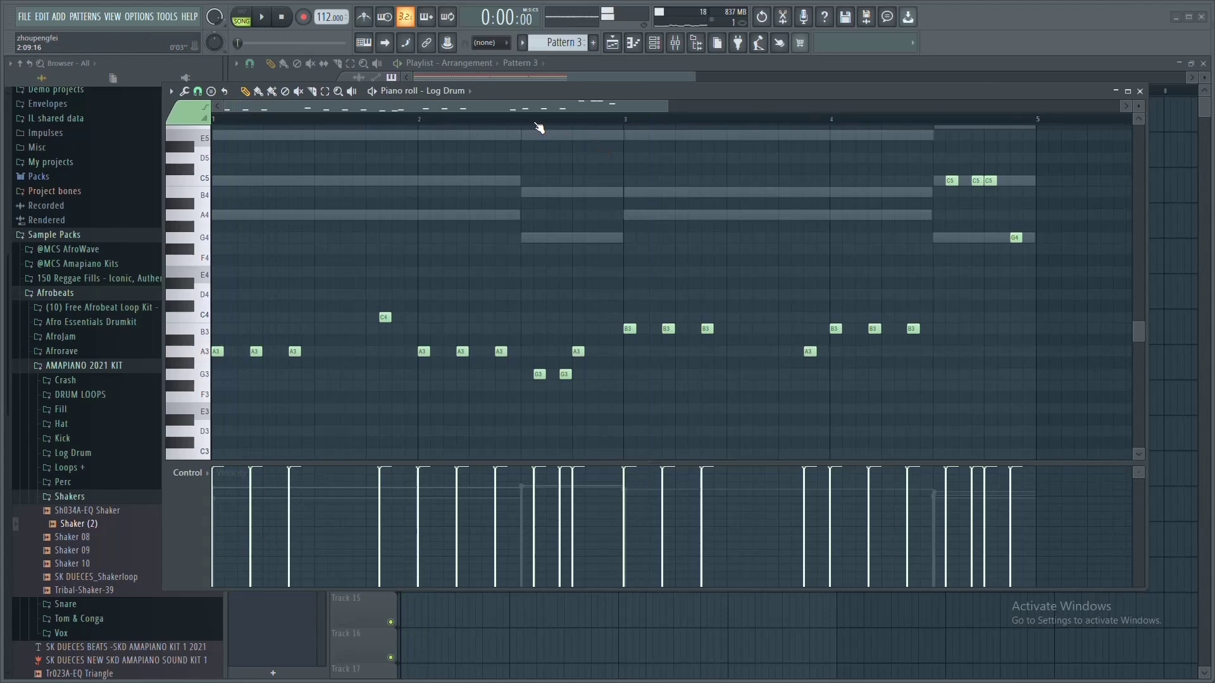
pyautogui.press('F7')
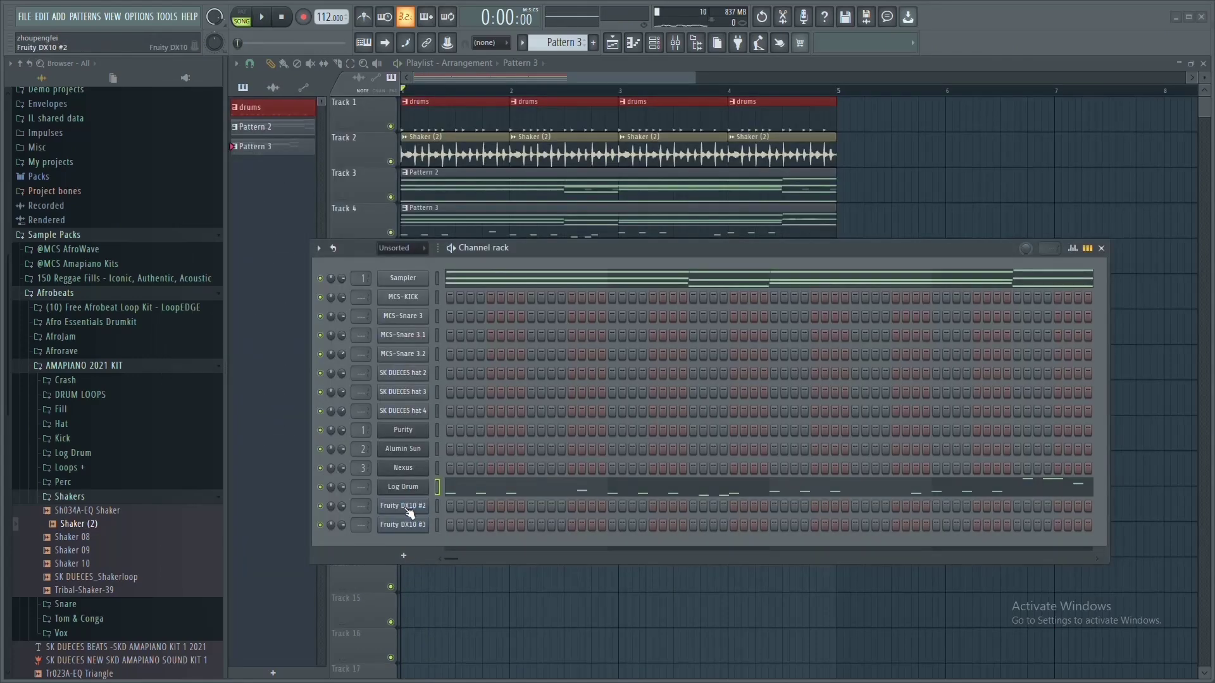
pyautogui.moveTo(558, 248); pyautogui.dragTo(704, 433)
pyautogui.moveTo(529, 254); pyautogui.dragTo(532, 147)
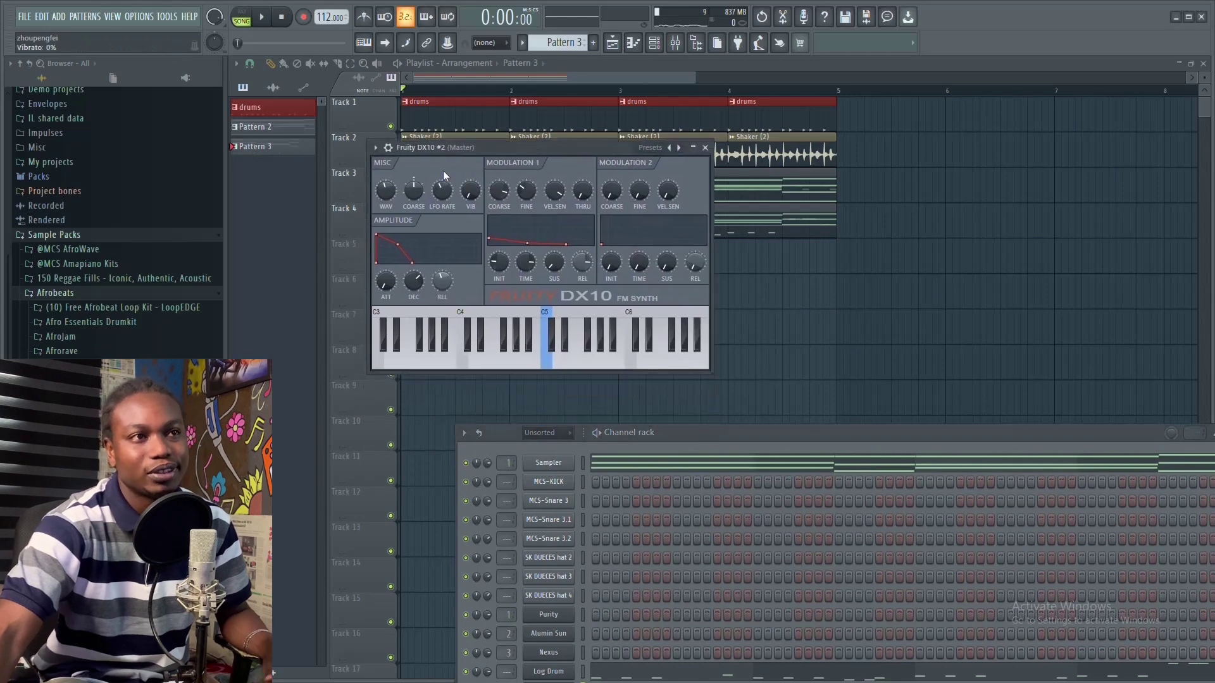
pyautogui.click(663, 150)
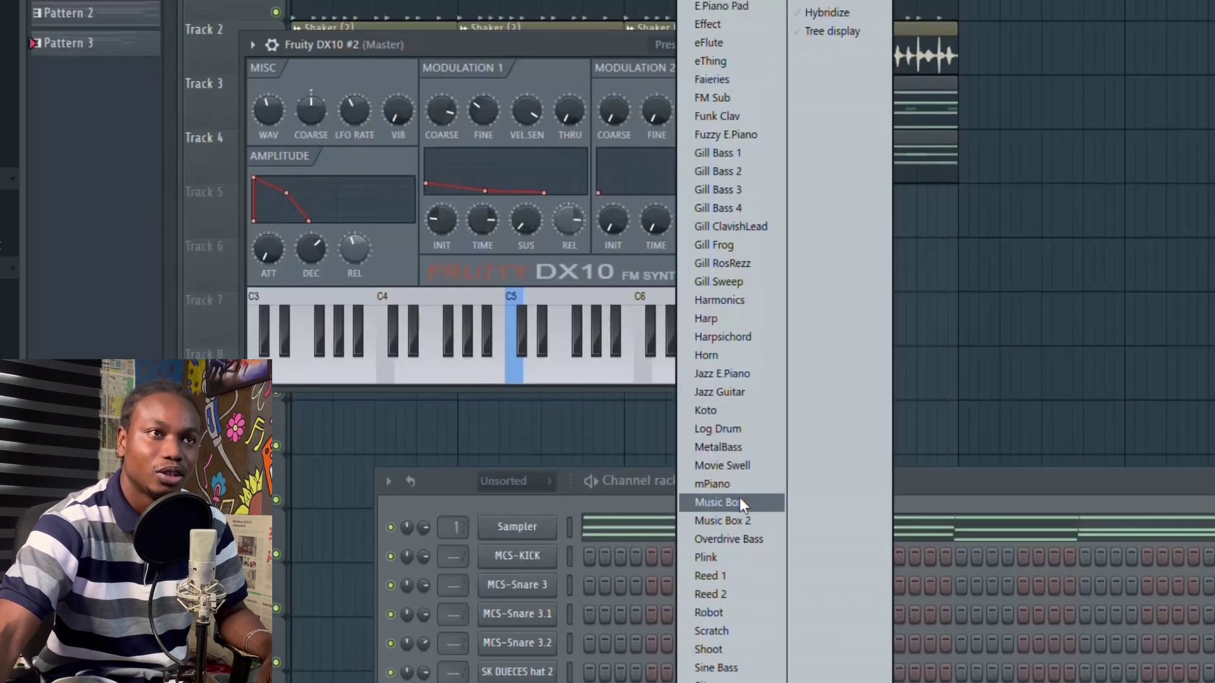
pyautogui.click(742, 374)
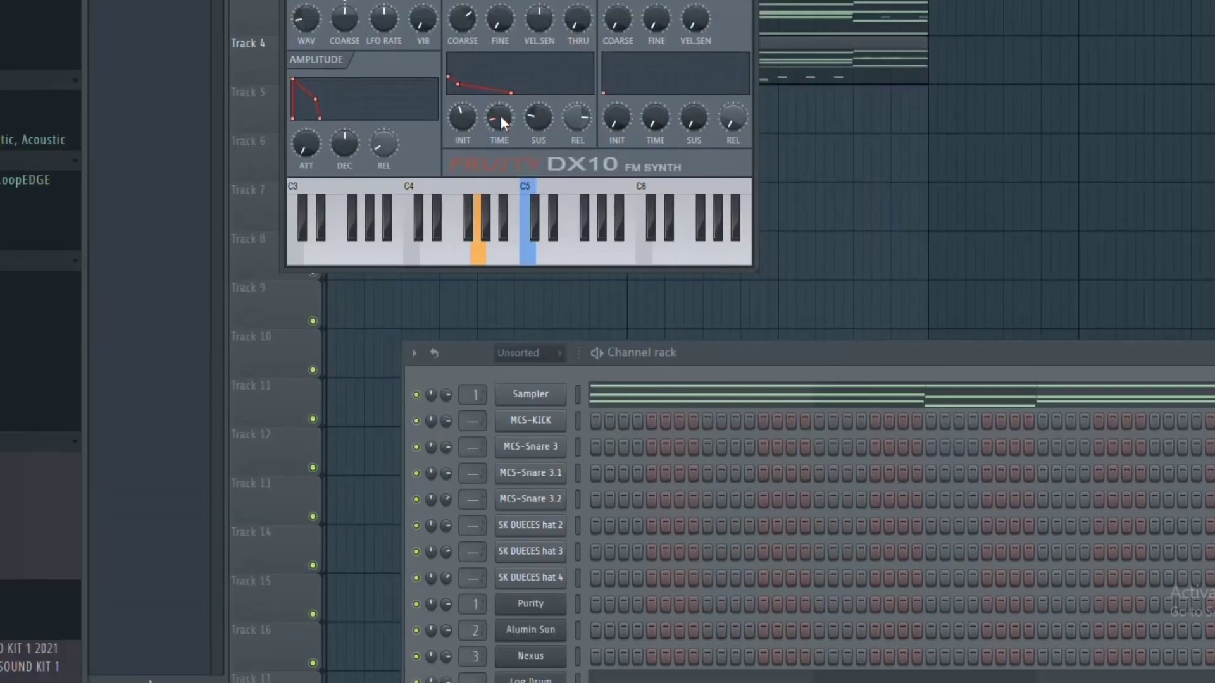
# Raise Jazz E.Piano's Modulation 1 initial level, turn its Modulation 1 sustain fully down, shorten the amplitude decay and close the synth.
pyautogui.moveTo(465, 119); pyautogui.dragTo(457, 82)
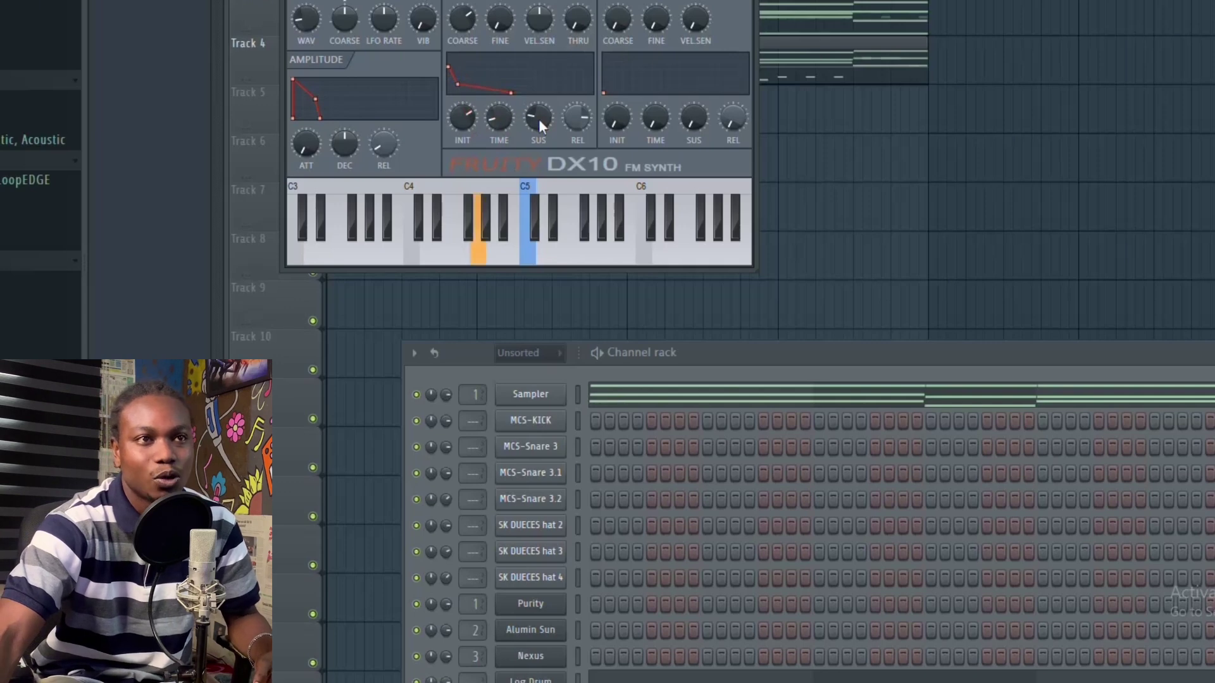
pyautogui.moveTo(538, 131); pyautogui.dragTo(545, 158)
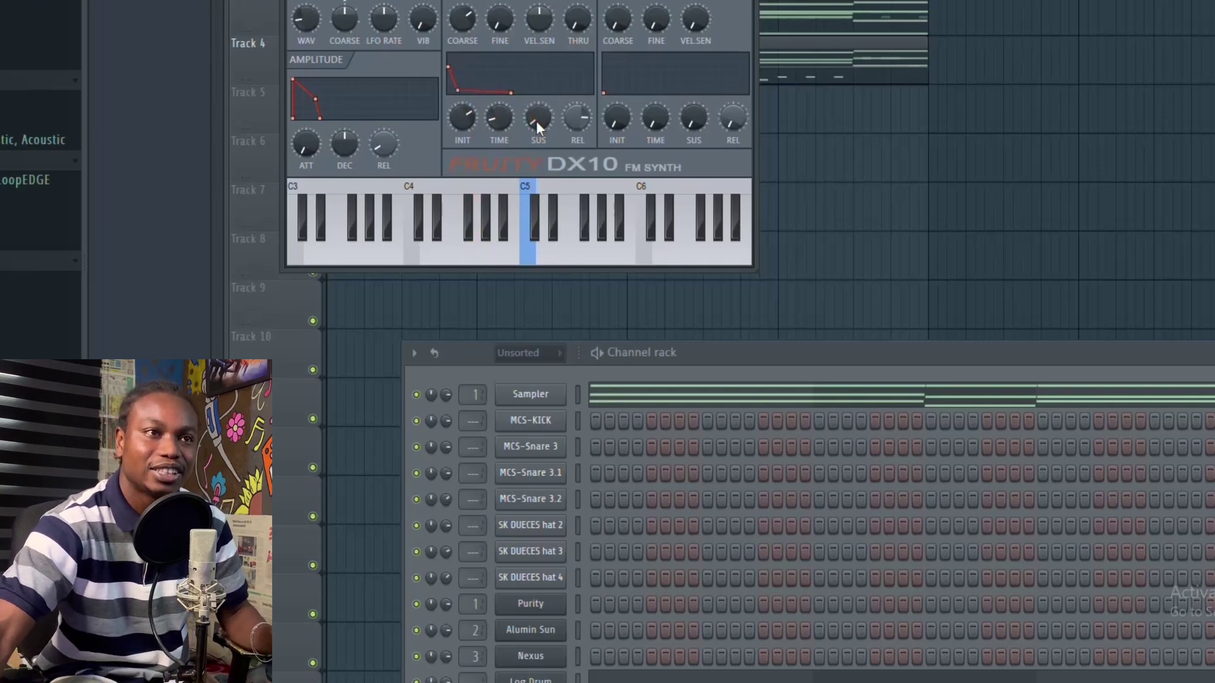
pyautogui.moveTo(351, 138); pyautogui.dragTo(343, 142)
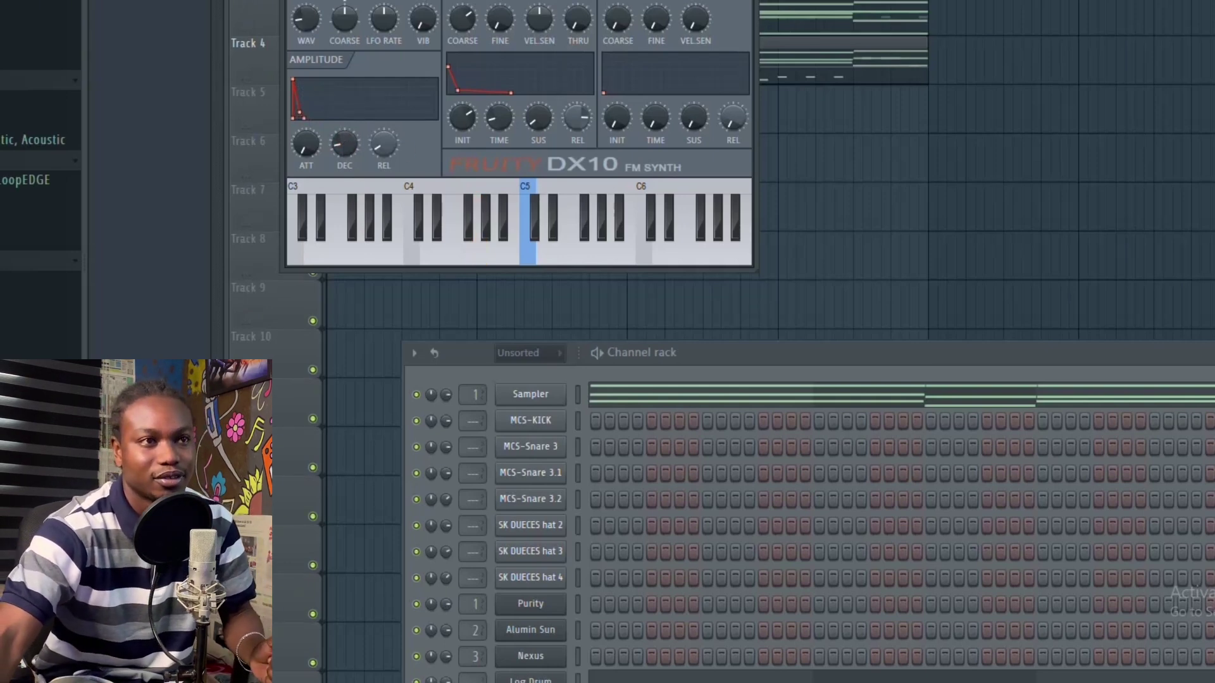
pyautogui.press('Escape')
# Copy the Log Drum channel's notes into the Jazz E.Piano channel.
pyautogui.moveTo(822, 358); pyautogui.dragTo(610, 2)
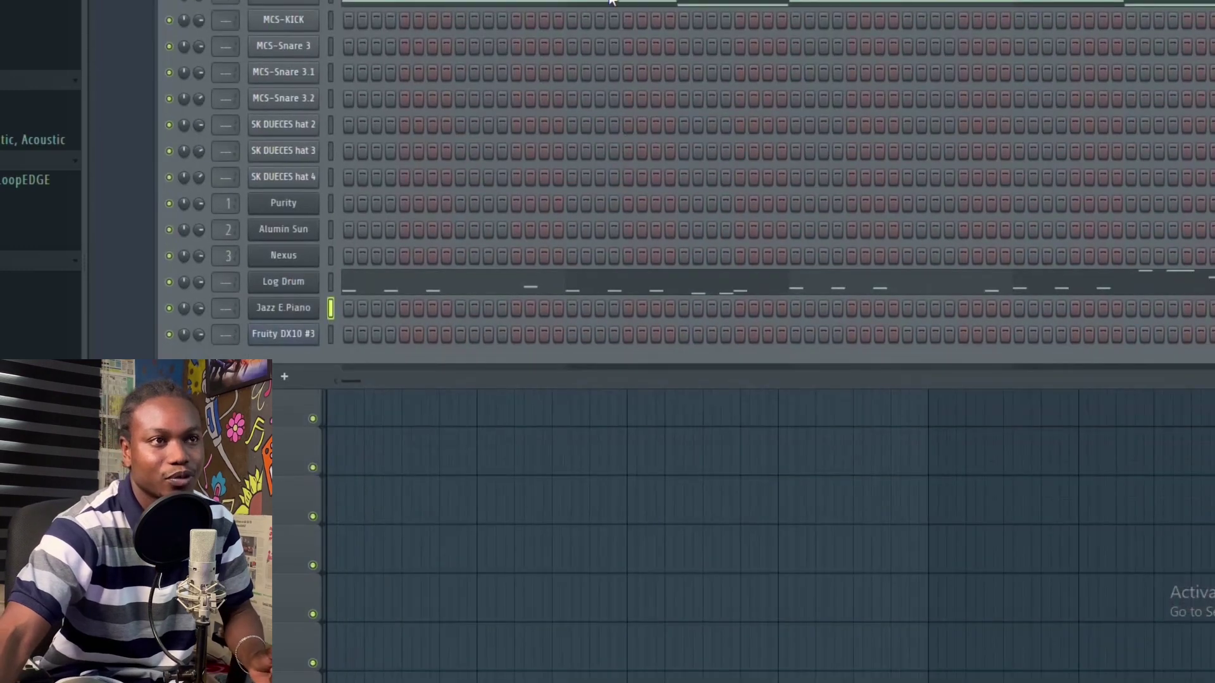
pyautogui.rightClick(298, 293)
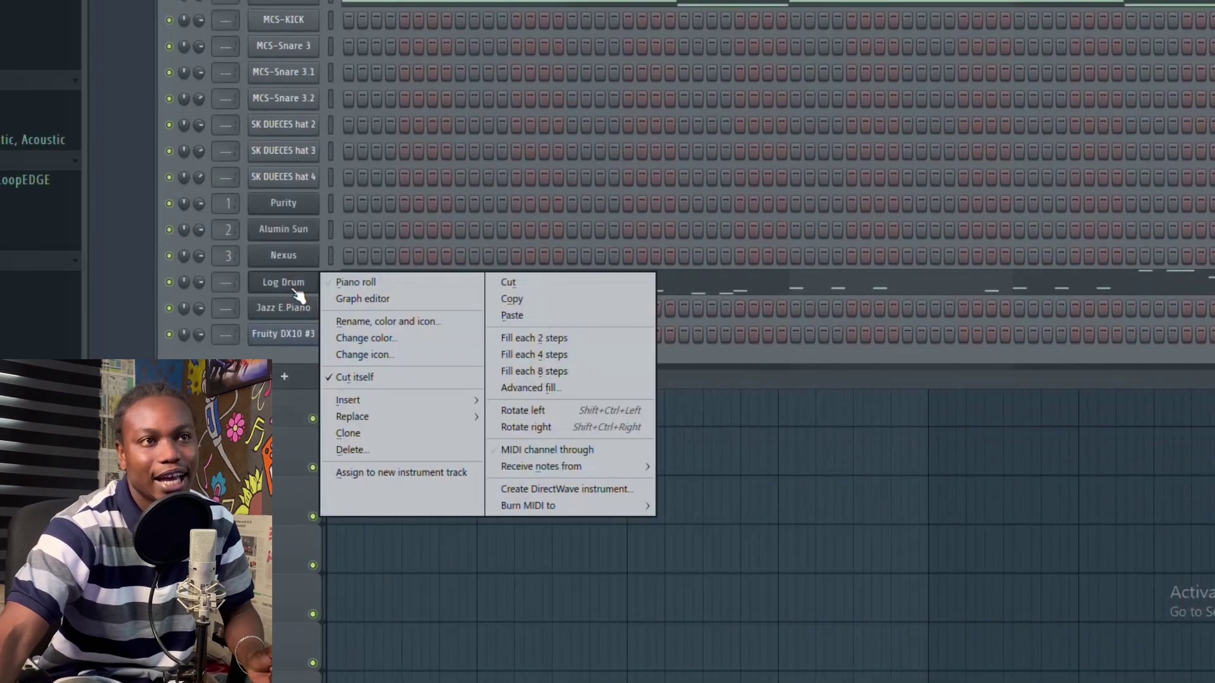
pyautogui.click(514, 305)
pyautogui.rightClick(285, 307)
pyautogui.click(522, 337)
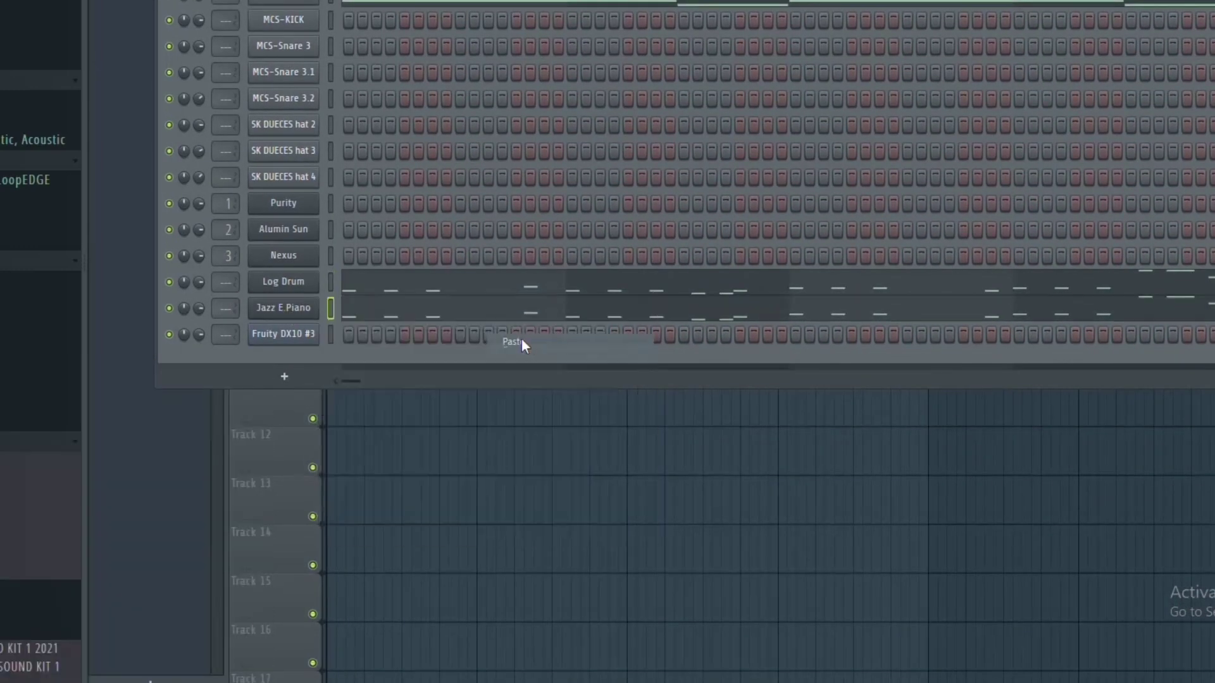
# Solo Log Drum and compare its playback with and without the Jazz E.Piano layer.
pyautogui.press('space')
pyautogui.press('space')
pyautogui.rightClick(172, 286)
pyautogui.click(160, 326)
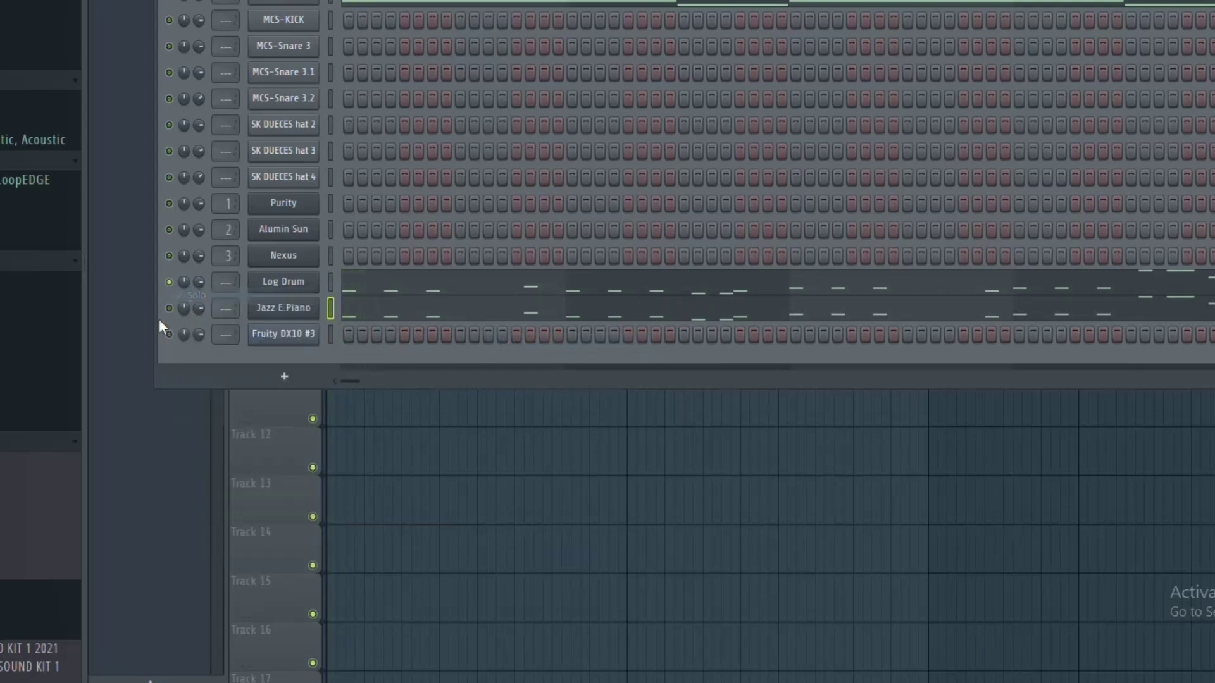
pyautogui.press('space')
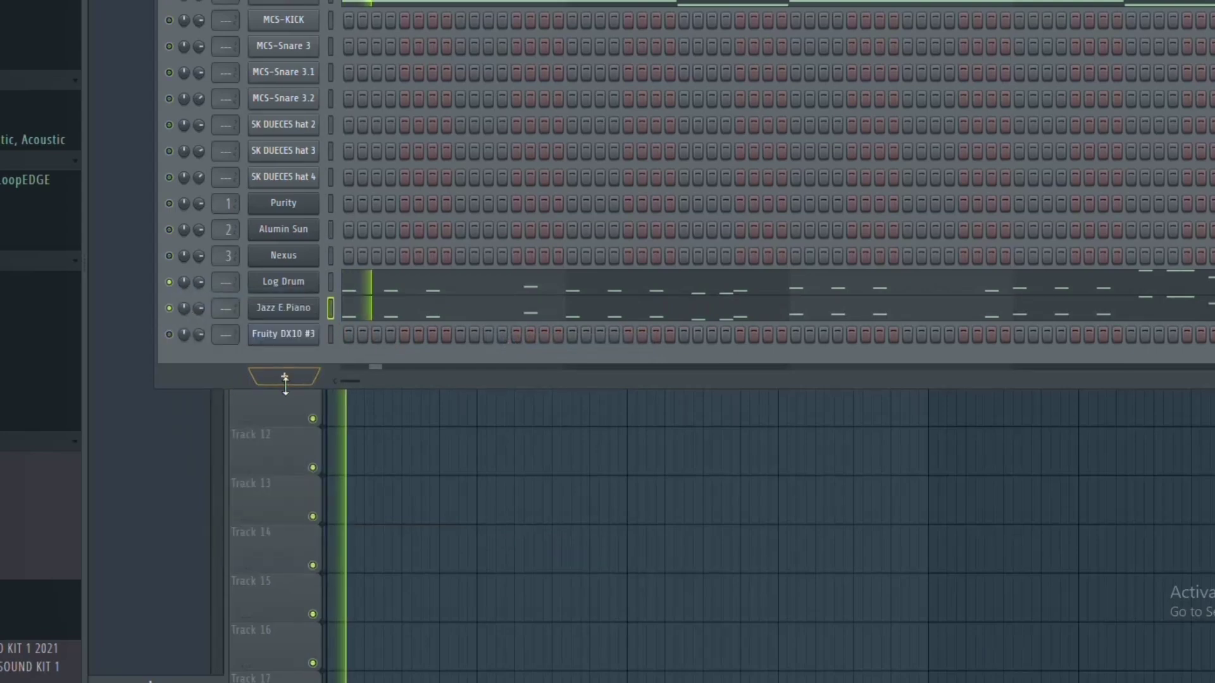
pyautogui.click(169, 308)
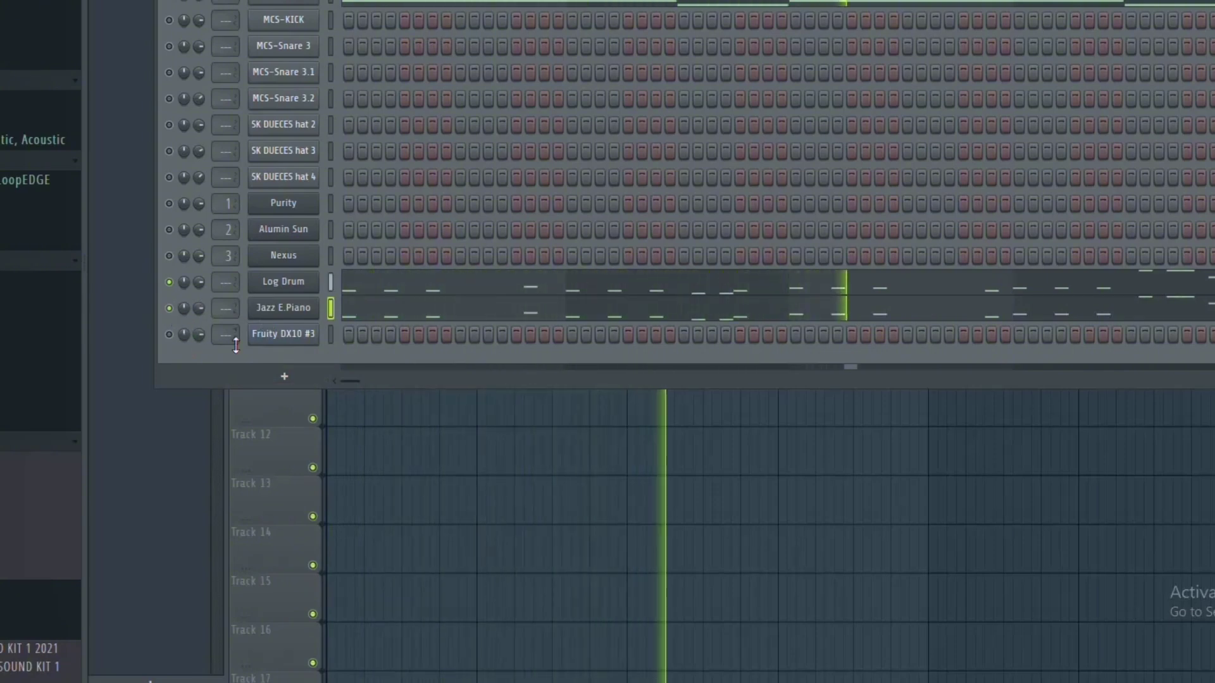
# Open Fruity DX10 #3 and load the FM Sub preset.
pyautogui.click(297, 334)
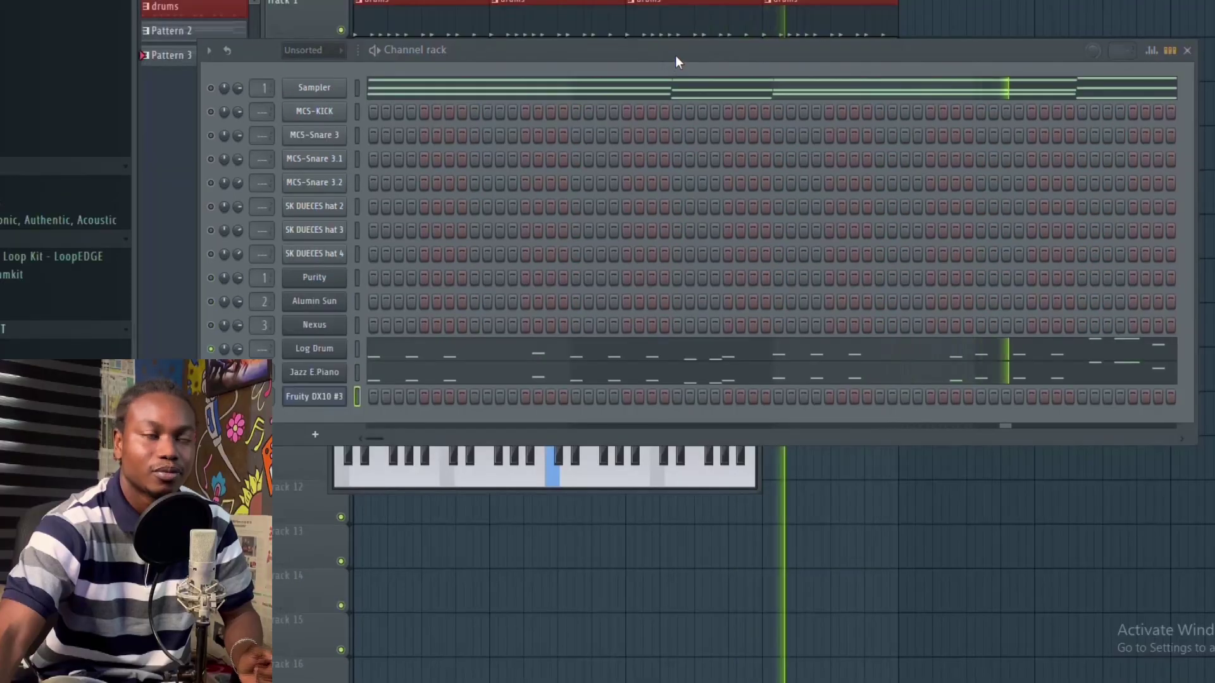
pyautogui.moveTo(674, 55); pyautogui.dragTo(652, 403)
pyautogui.moveTo(556, 209); pyautogui.dragTo(549, 38)
pyautogui.click(708, 30)
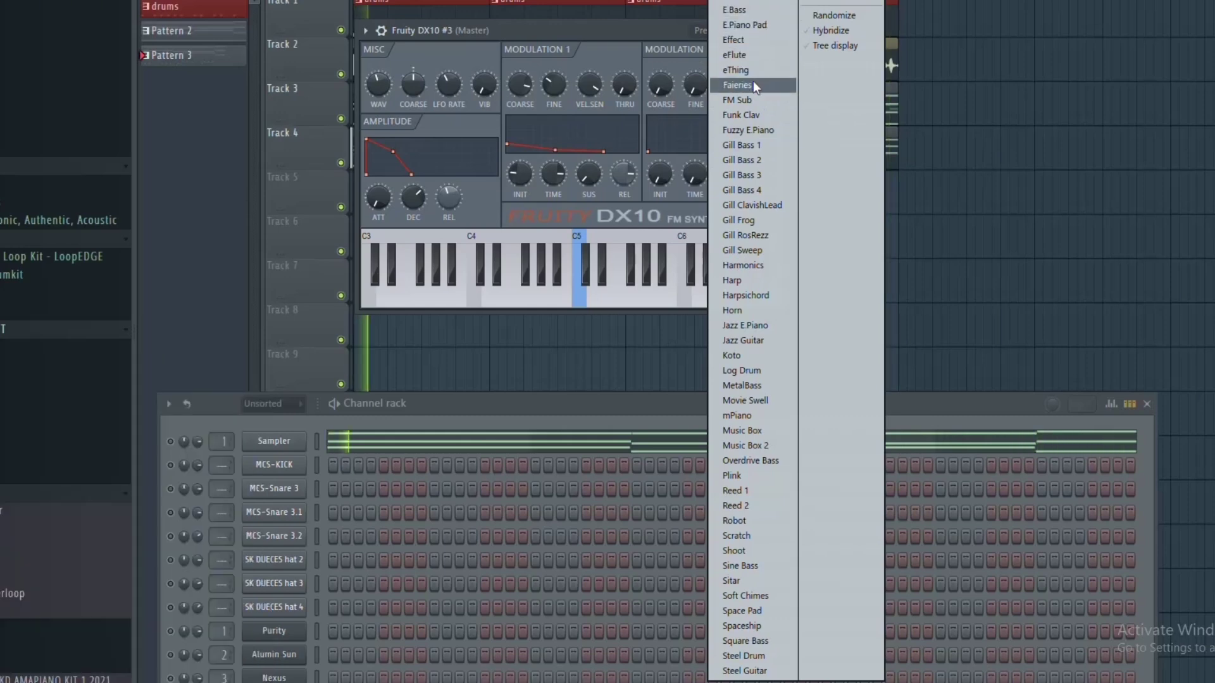
pyautogui.click(738, 100)
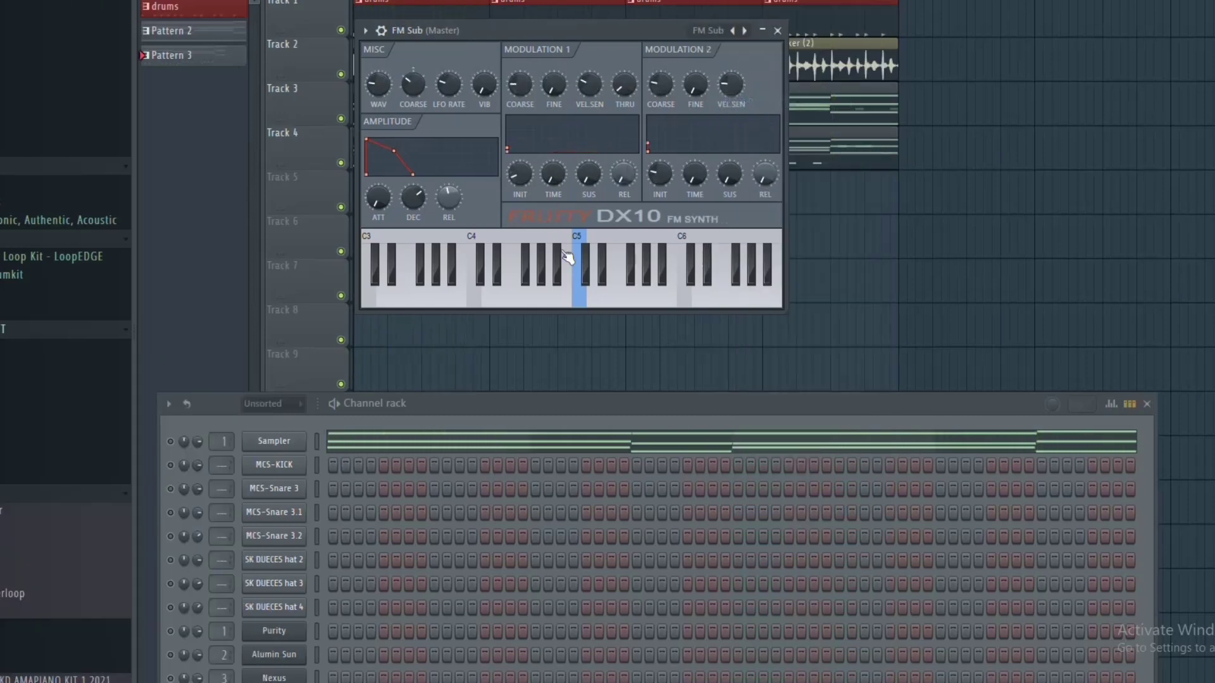
# Close the FM Sub synth, paste the Log Drum notes into the FM Sub channel and play the song.
pyautogui.moveTo(573, 401); pyautogui.dragTo(584, 279)
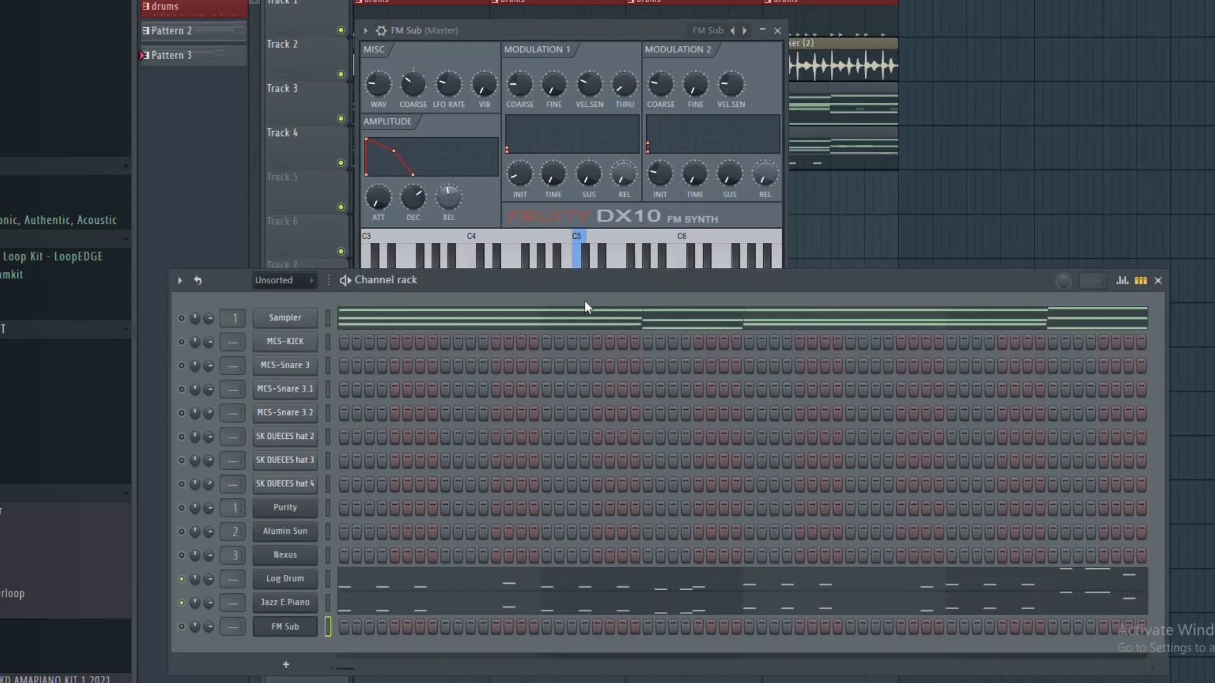
pyautogui.click(777, 31)
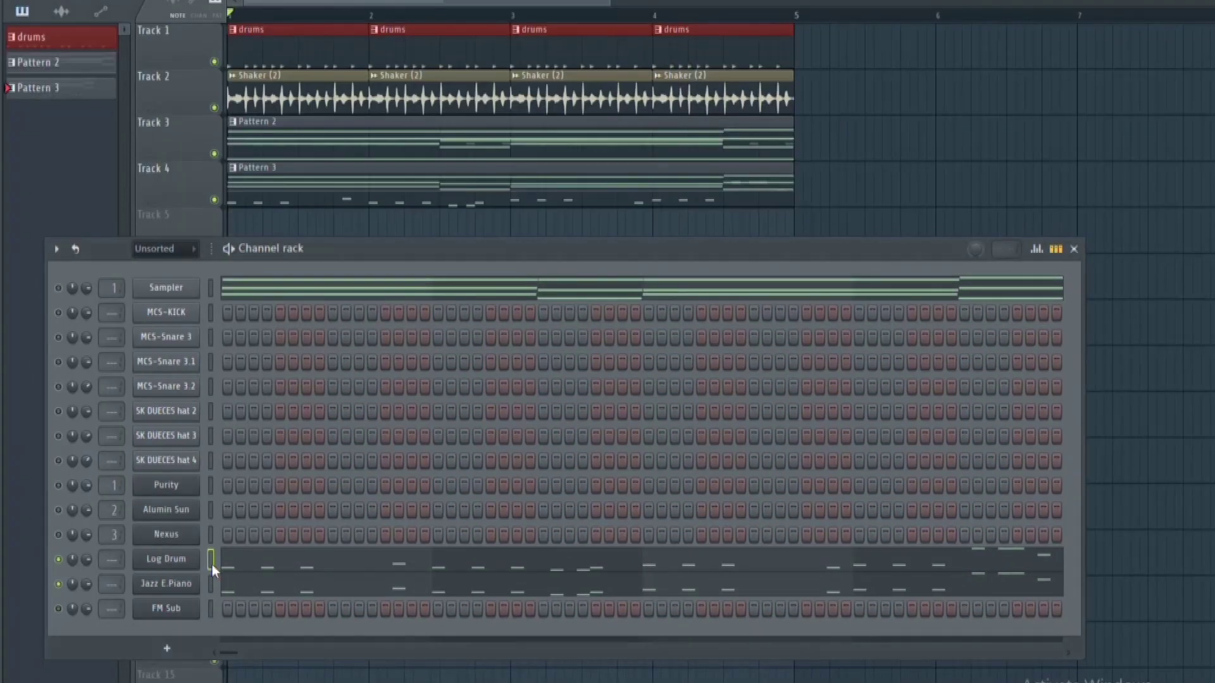
pyautogui.click(208, 610)
pyautogui.hotkey('ctrl', 'v')
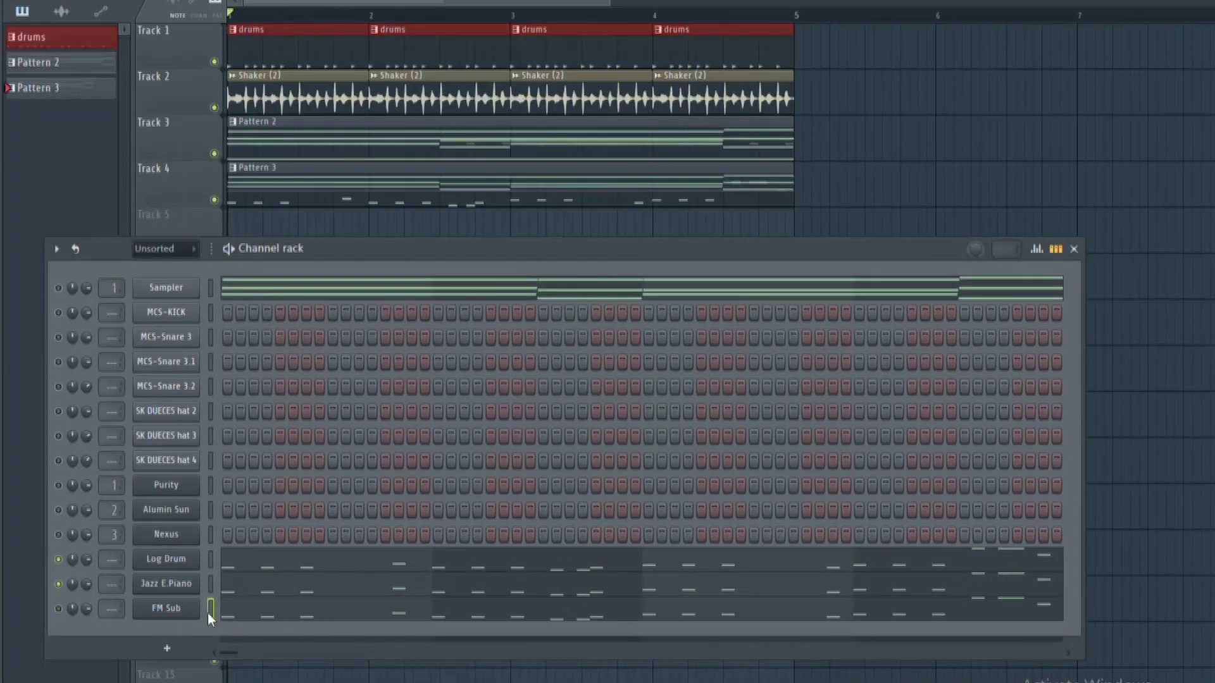
pyautogui.press('space')
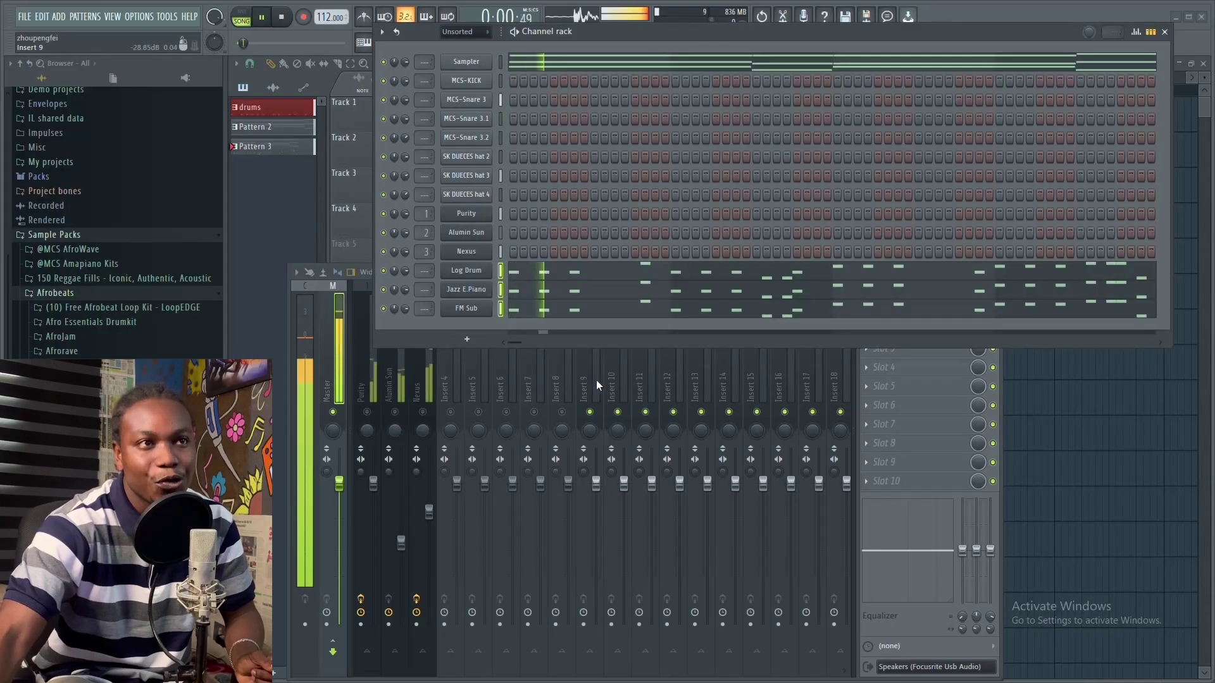
# Route the Log Drum, Jazz E.Piano and FM Sub channels to consecutive mixer tracks starting from Insert 9.
pyautogui.click(590, 390)
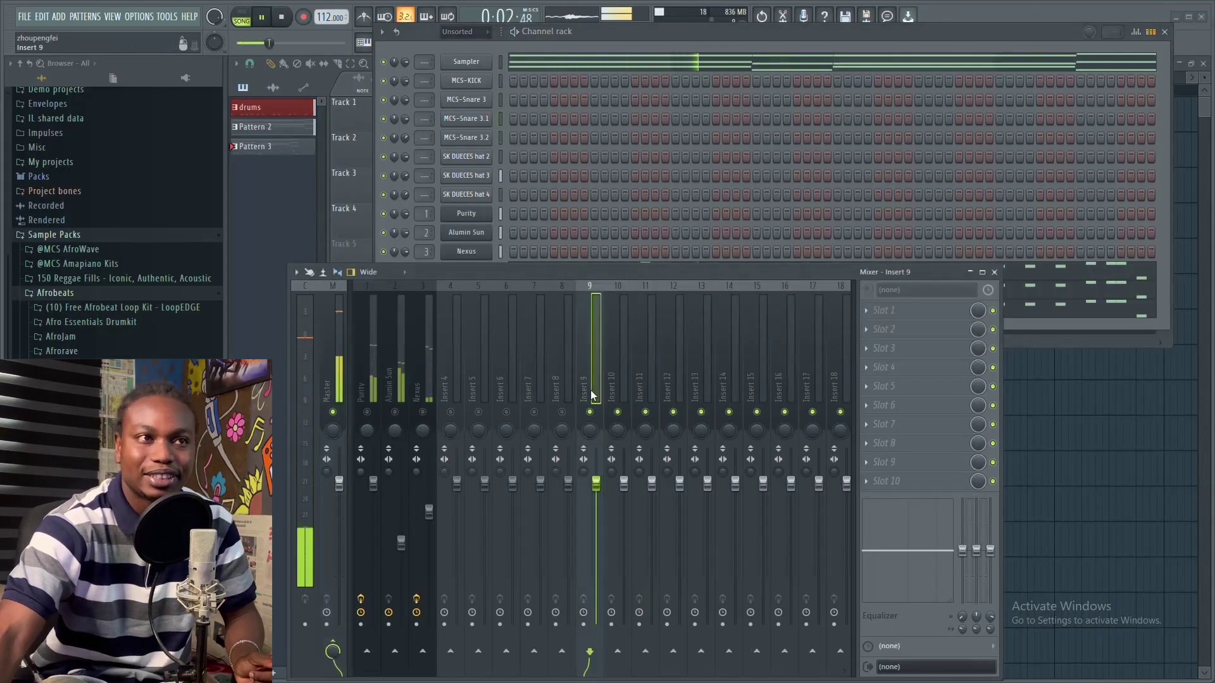
pyautogui.rightClick(590, 390)
pyautogui.moveTo(696, 413)
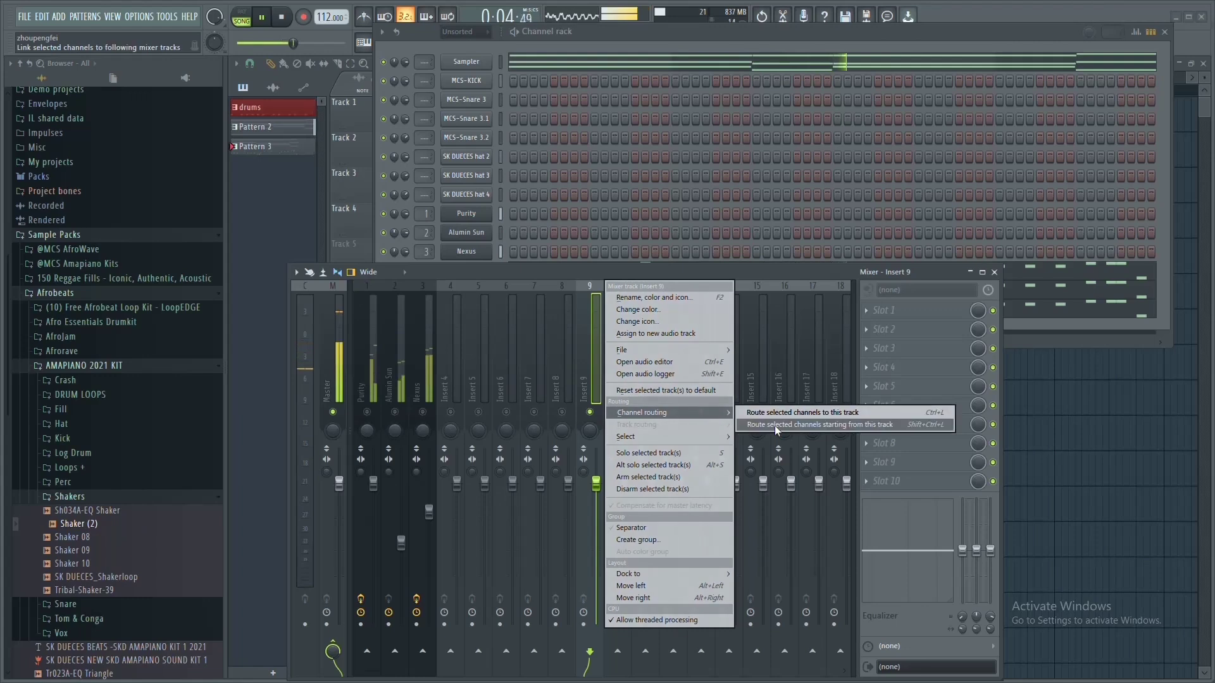
pyautogui.click(777, 427)
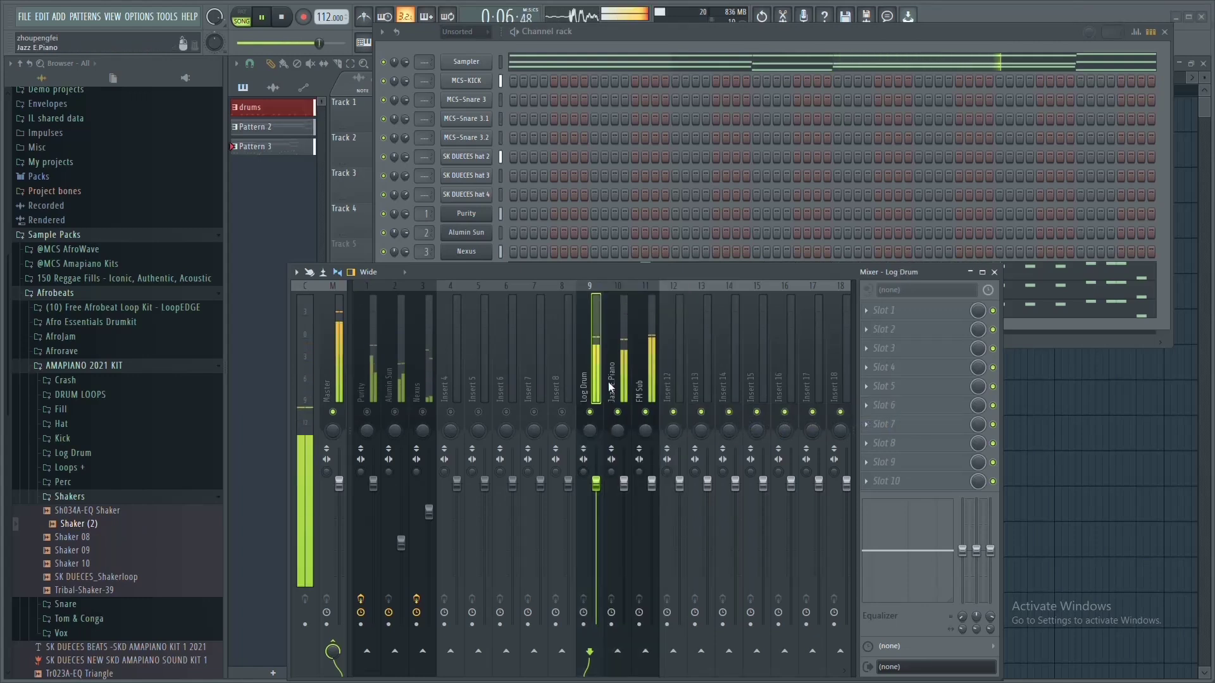
# Route the Log Drum, Jazz E.Piano and FM Sub mixer tracks together into Insert 12 and stop playback.
pyautogui.keyDown('shift'); pyautogui.click(639, 379); pyautogui.keyUp('shift')
pyautogui.rightClick(681, 652)
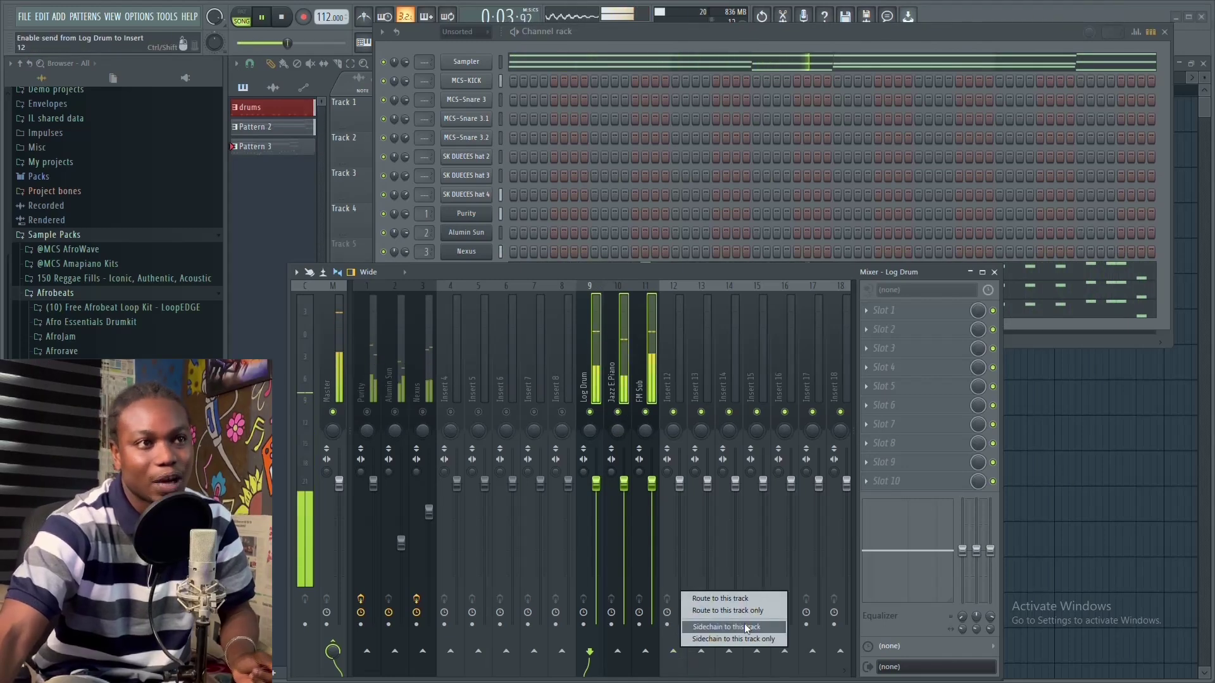
pyautogui.click(751, 601)
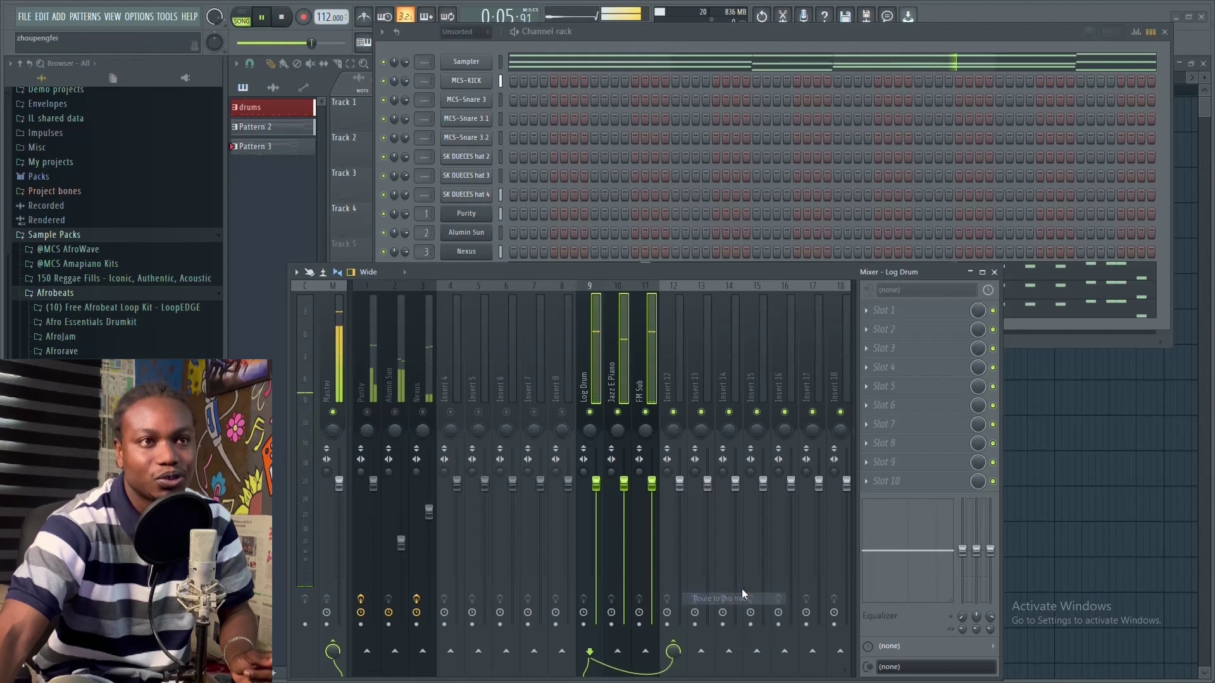
pyautogui.press('space')
# Rename Insert 12 as "log drum", colour it red and play the song through it.
pyautogui.rightClick(672, 367)
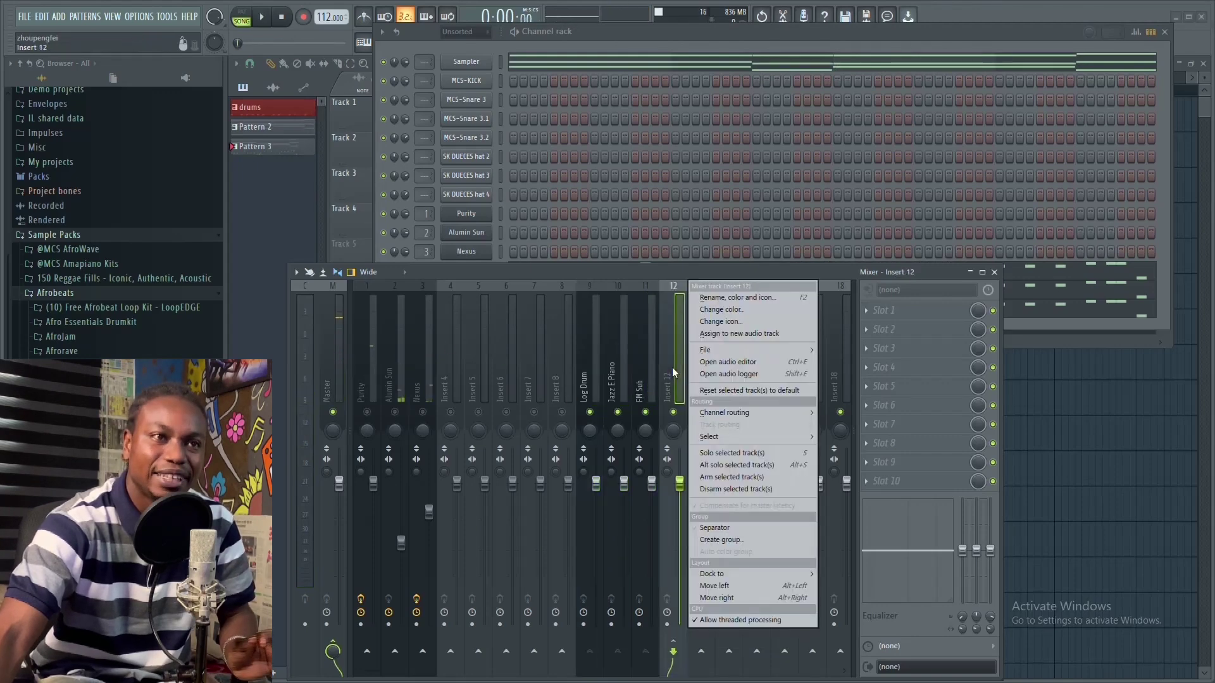
pyautogui.click(746, 295)
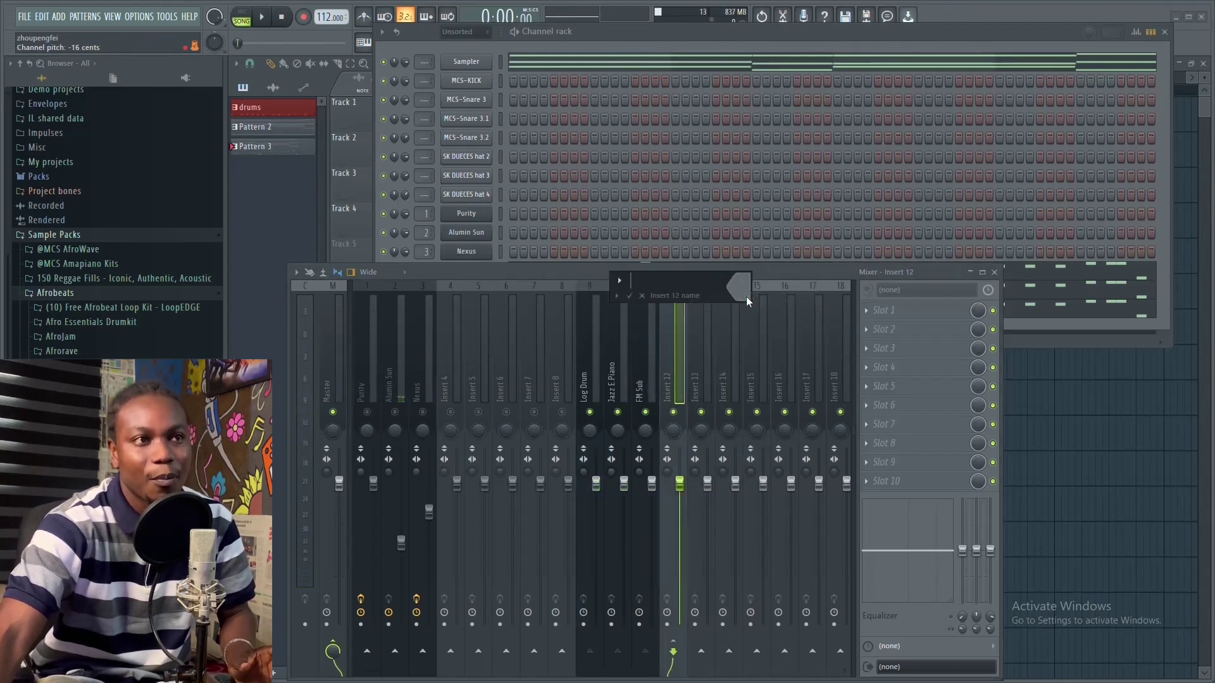
pyautogui.write('log drum')
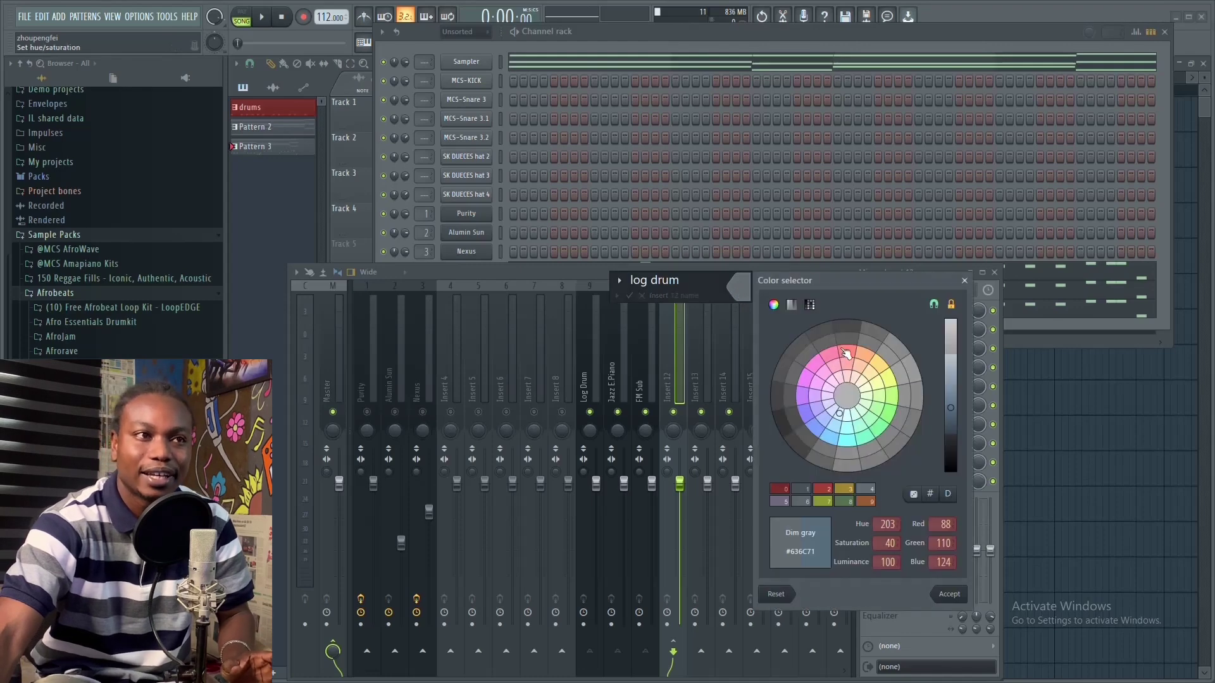
pyautogui.click(846, 352)
pyautogui.click(950, 595)
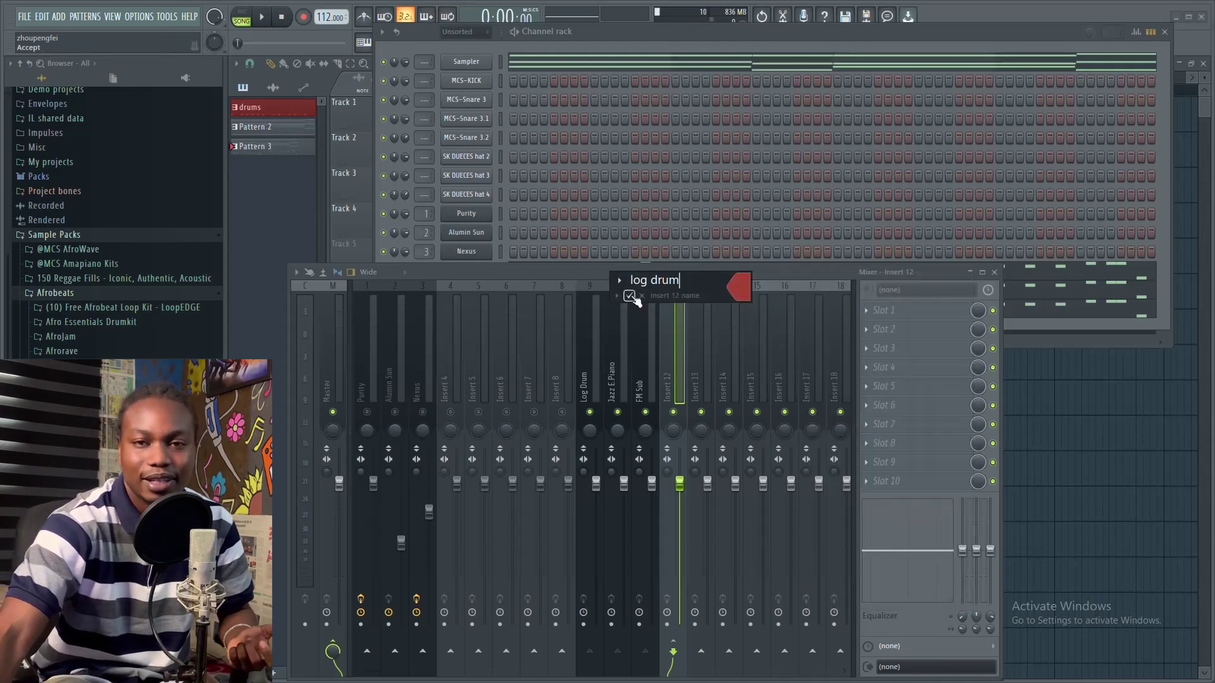
pyautogui.click(630, 296)
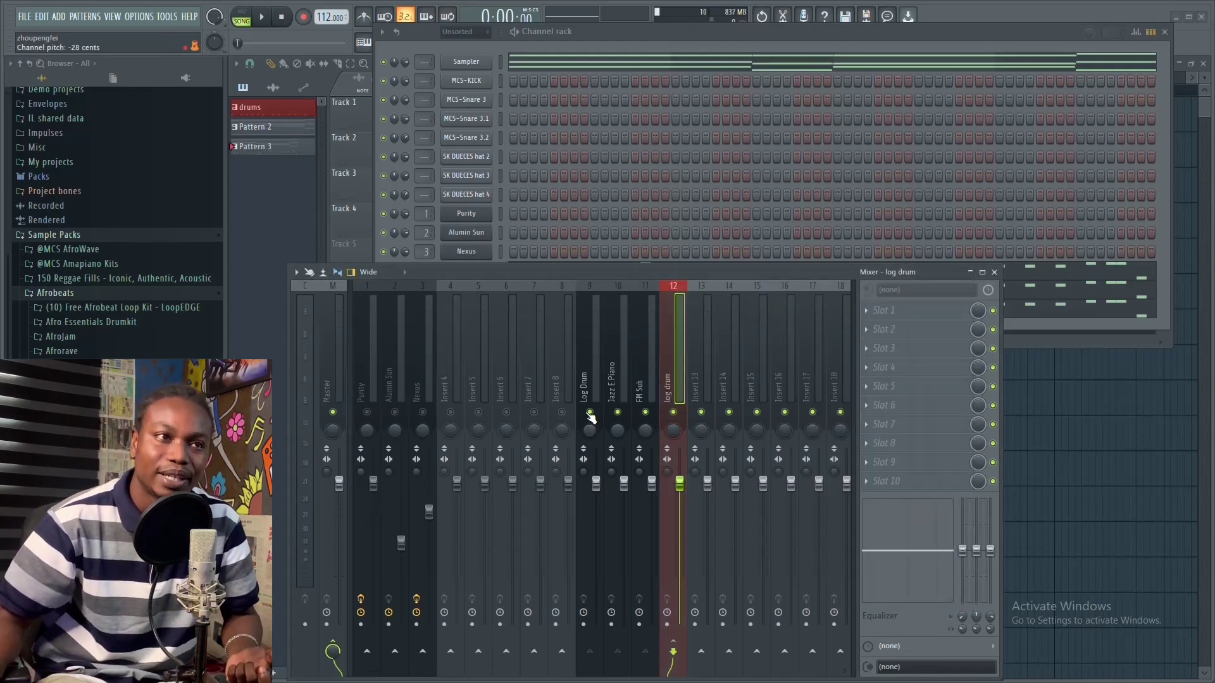
pyautogui.press('space')
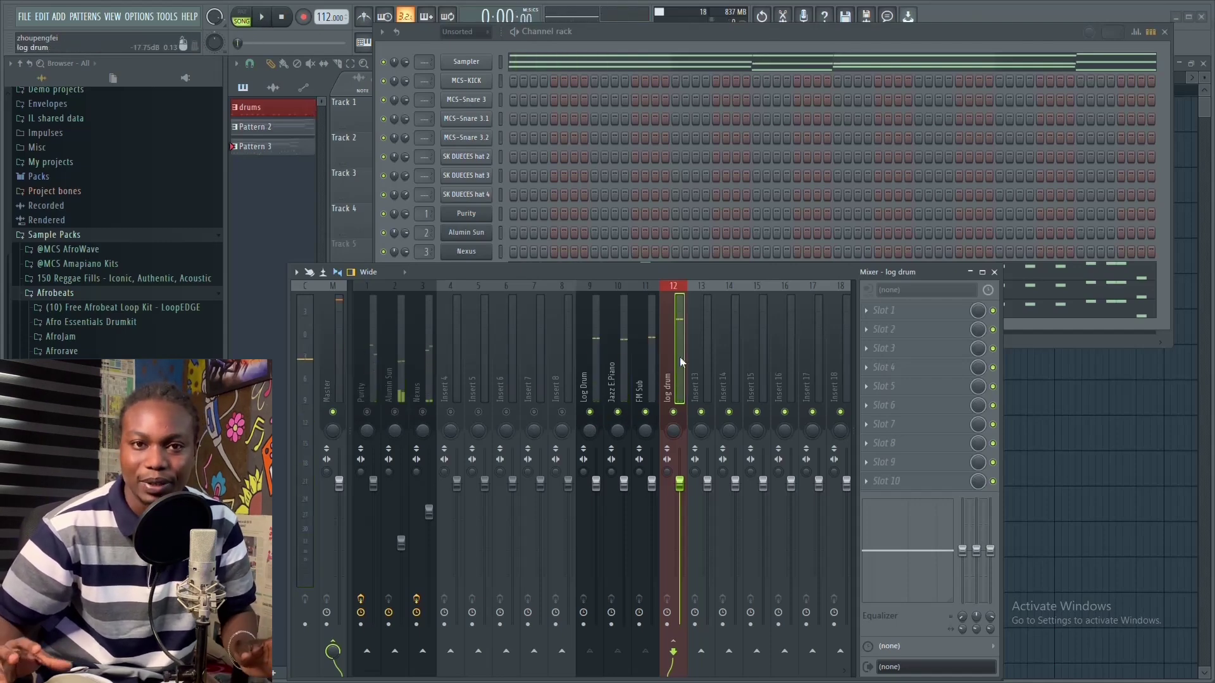
# Route the seven drum channels from MCS-KICK to SK DUECES hat 4 to consecutive mixer tracks starting from Insert 15.
pyautogui.moveTo(503, 81); pyautogui.dragTo(501, 168)
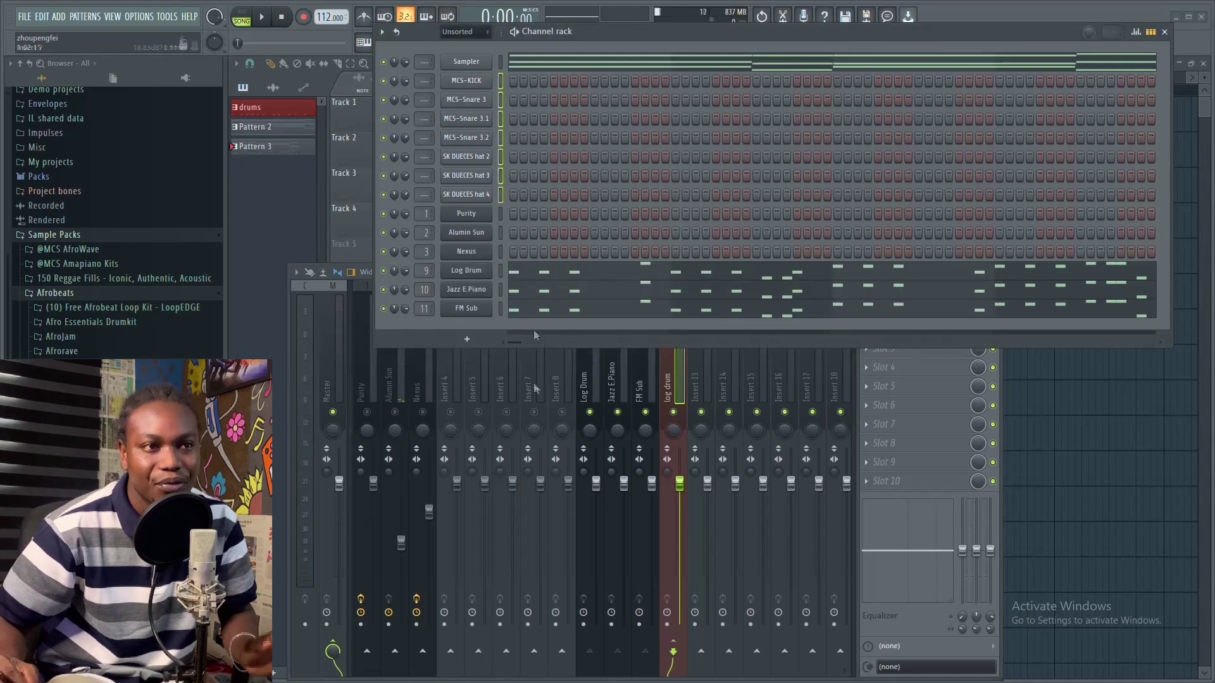
pyautogui.click(665, 379)
pyautogui.rightClick(662, 382)
pyautogui.moveTo(753, 412)
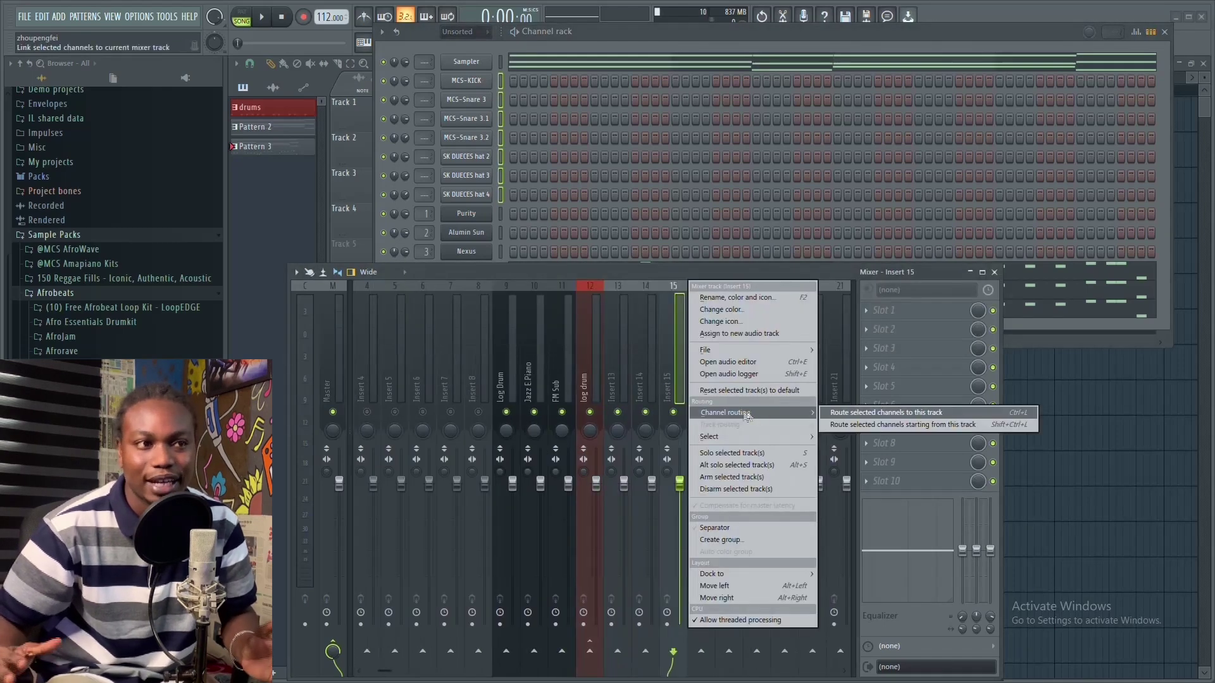
pyautogui.click(862, 425)
# Sidechain the "log drum" mixer track to the MCS-KICK mixer track.
pyautogui.moveTo(604, 271); pyautogui.dragTo(590, 186)
pyautogui.click(493, 309)
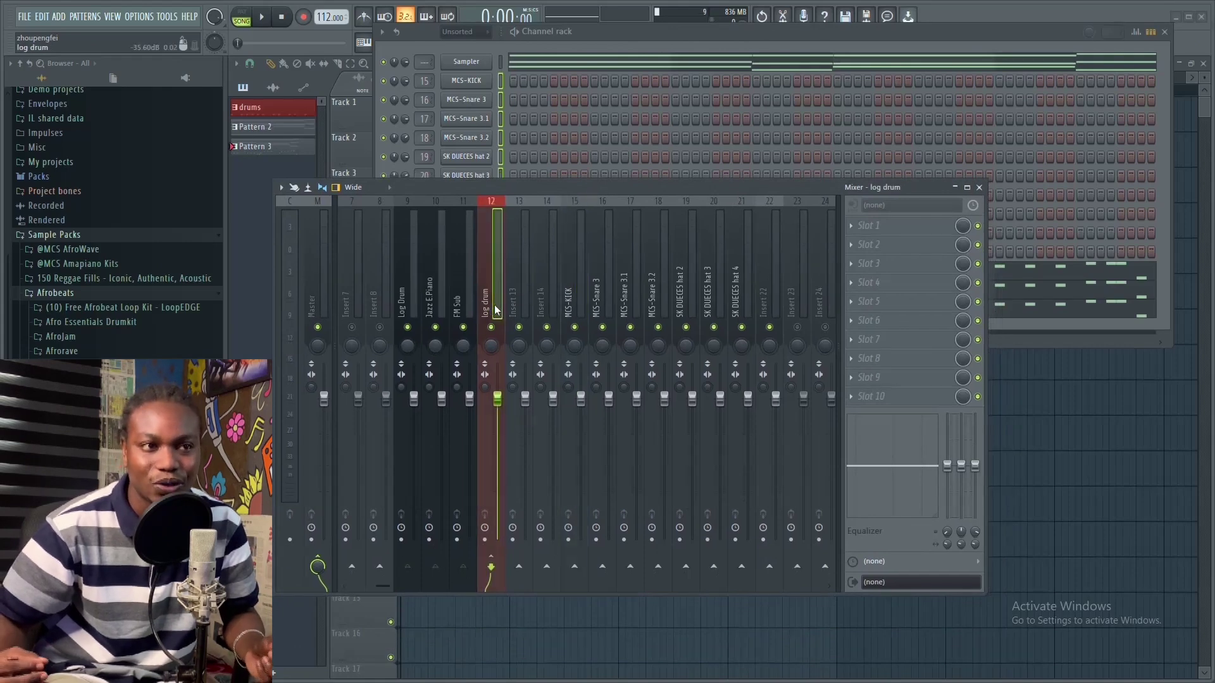
pyautogui.rightClick(574, 568)
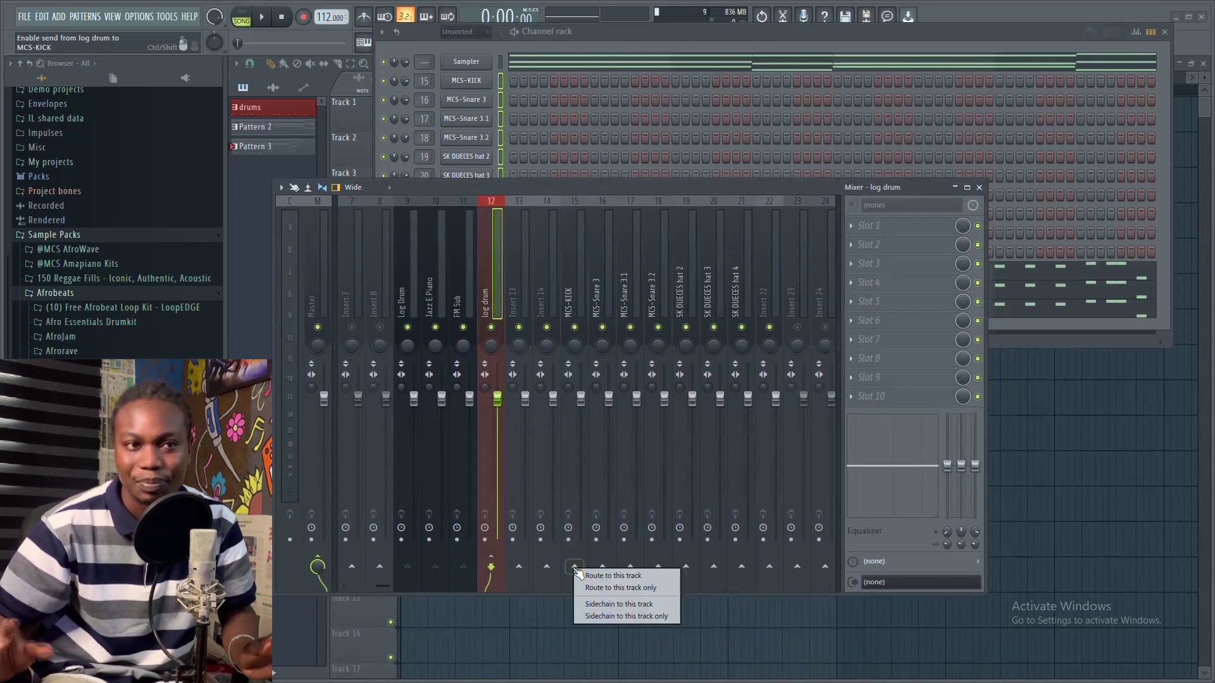
pyautogui.click(605, 603)
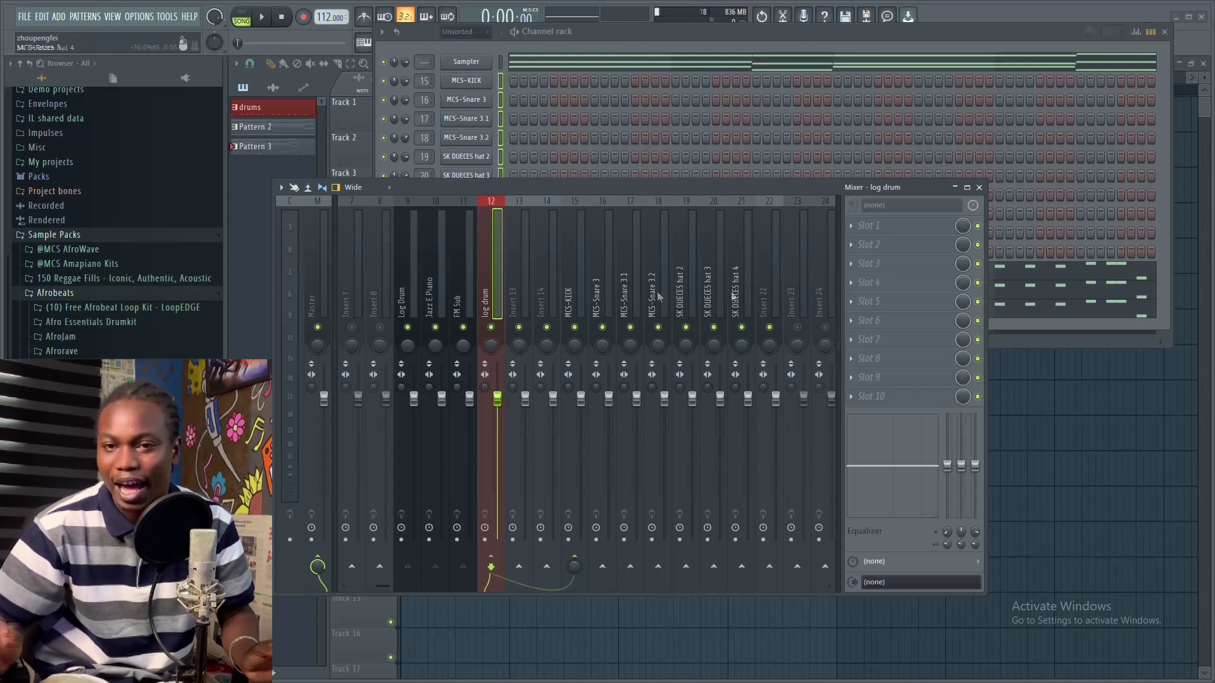
# Load Fruity Limiter in the first effect slot of the MCS-KICK mixer track and arrange the windows so both stay accessible.
pyautogui.click(568, 298)
pyautogui.click(871, 226)
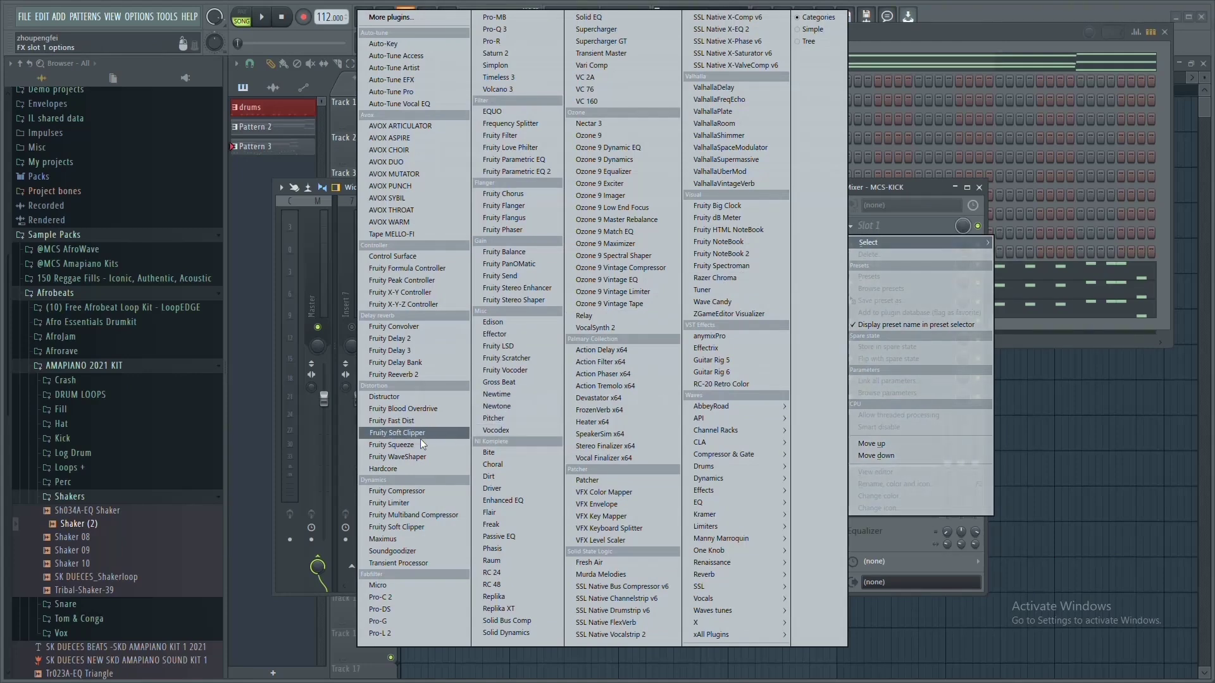
pyautogui.click(415, 503)
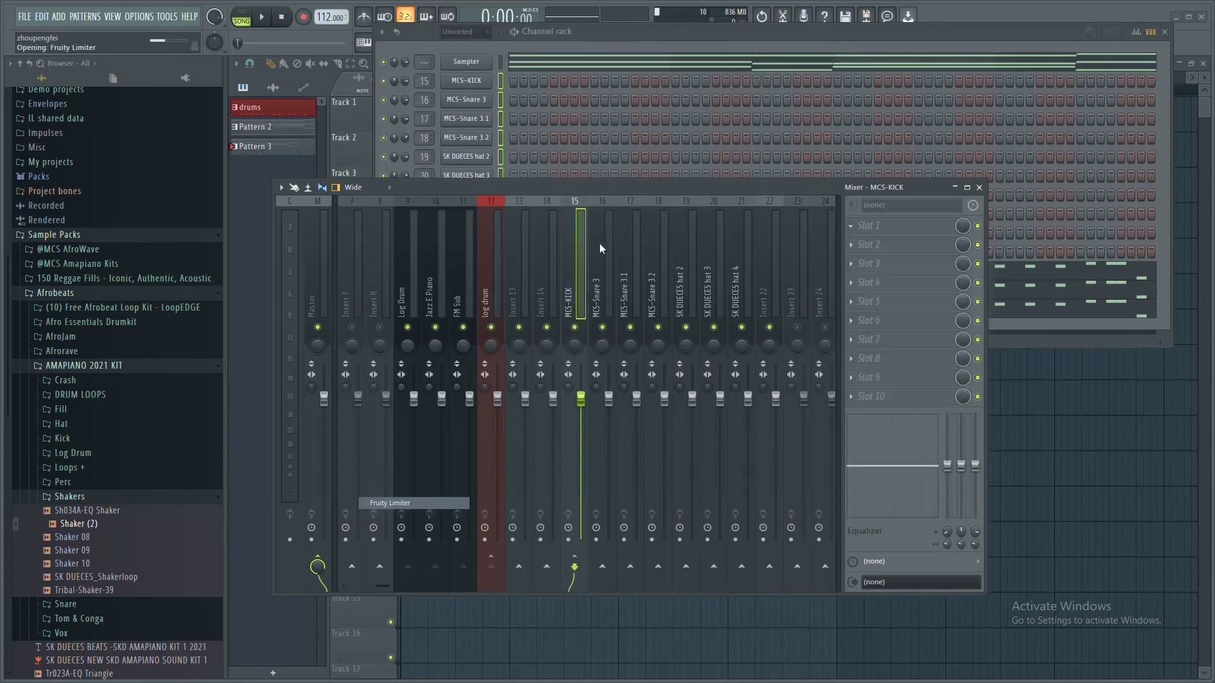
pyautogui.moveTo(607, 193); pyautogui.dragTo(602, 274)
pyautogui.click(1166, 33)
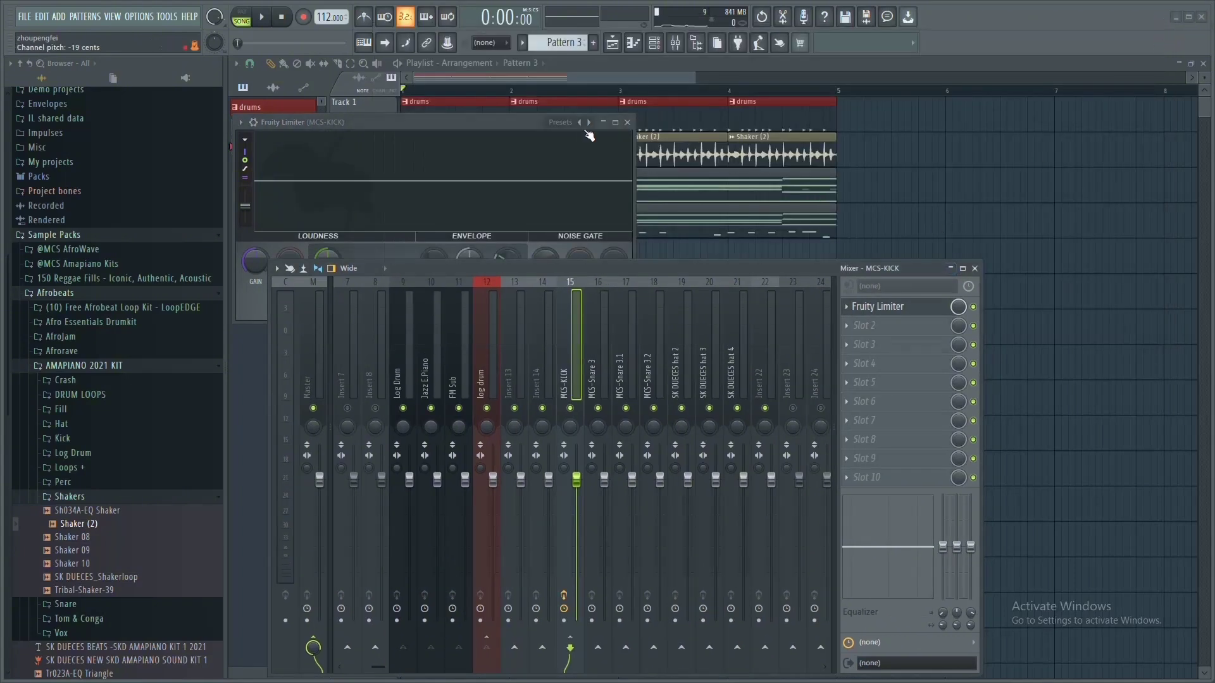
pyautogui.moveTo(516, 127); pyautogui.dragTo(643, 80)
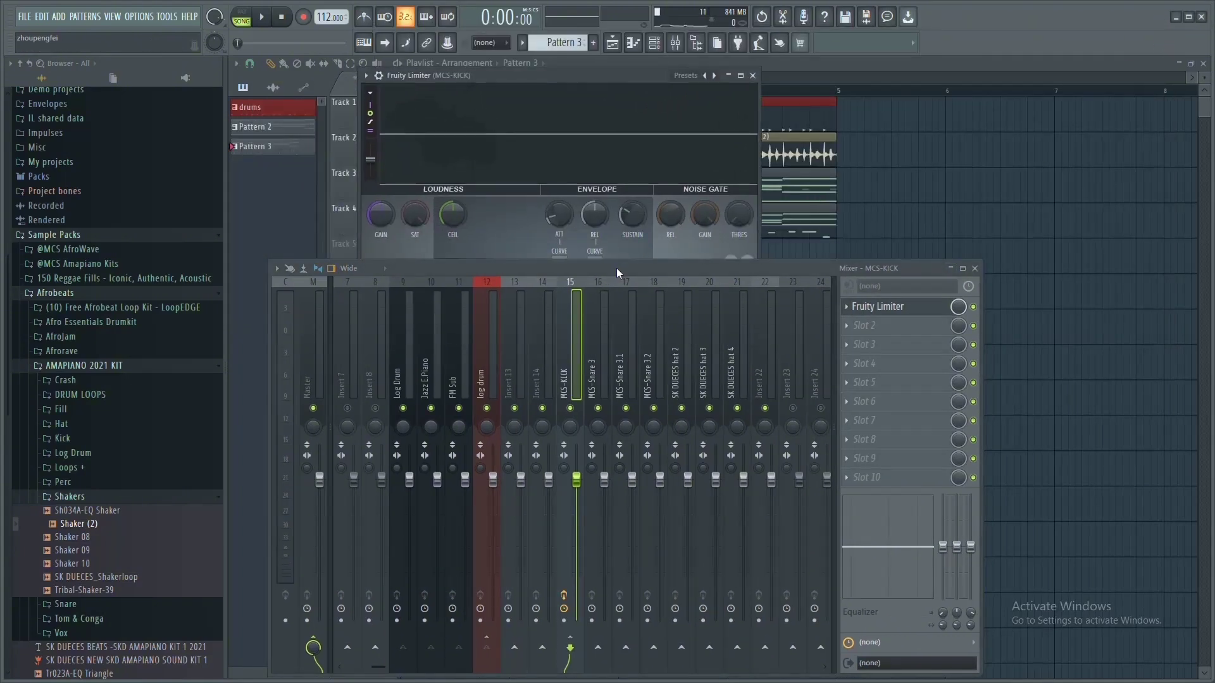
pyautogui.moveTo(617, 267); pyautogui.dragTo(598, 367)
# Set the limiter to compressor mode with sidechain input 1, lower its threshold, and raise the knee and ratio while the song plays.
pyautogui.click(472, 265)
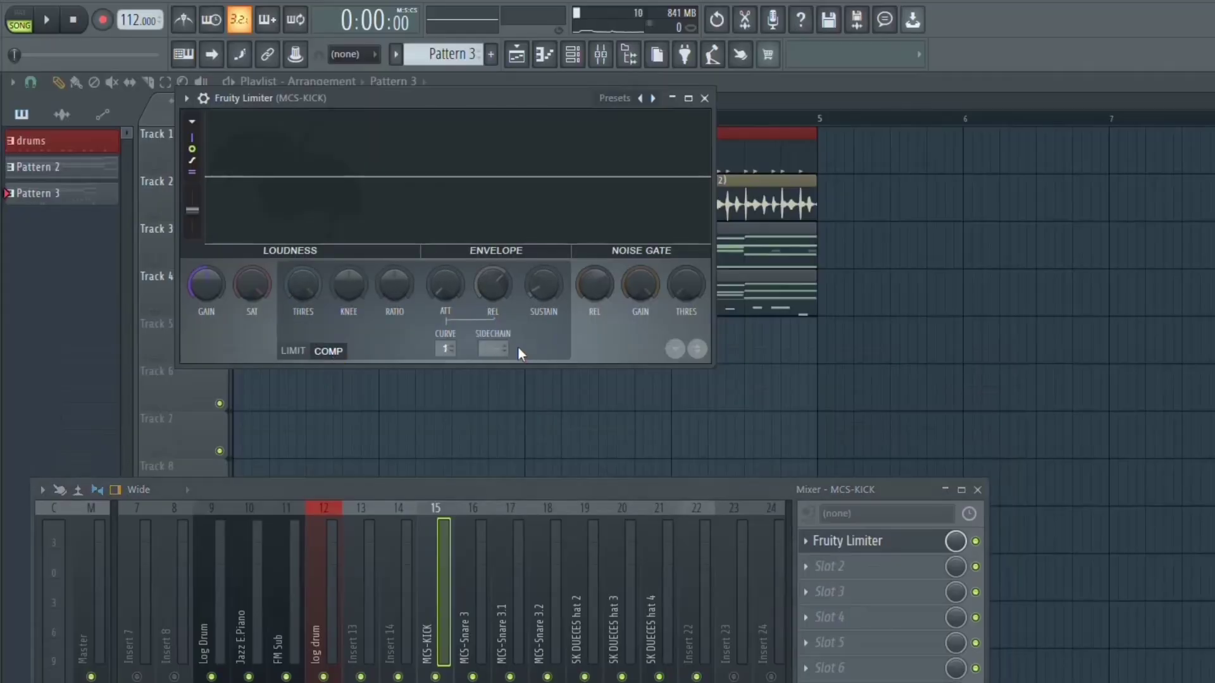
pyautogui.click(524, 374)
pyautogui.moveTo(303, 288); pyautogui.dragTo(325, 382)
pyautogui.press('space')
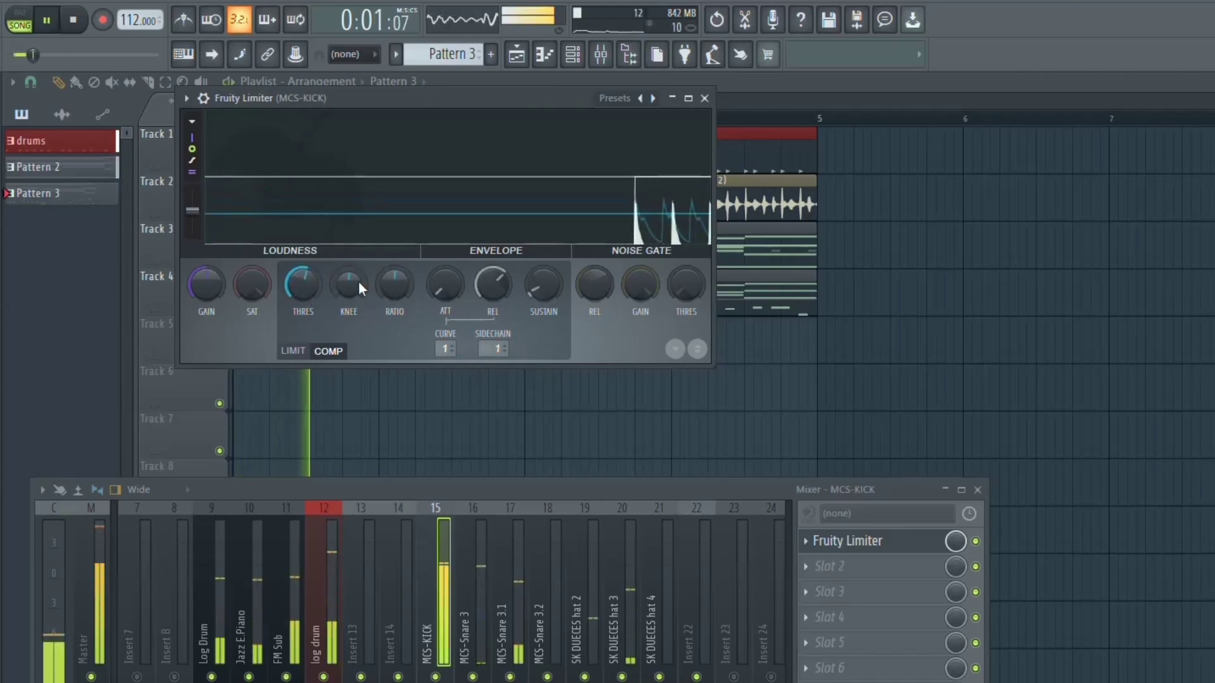
pyautogui.moveTo(299, 289); pyautogui.dragTo(352, 199)
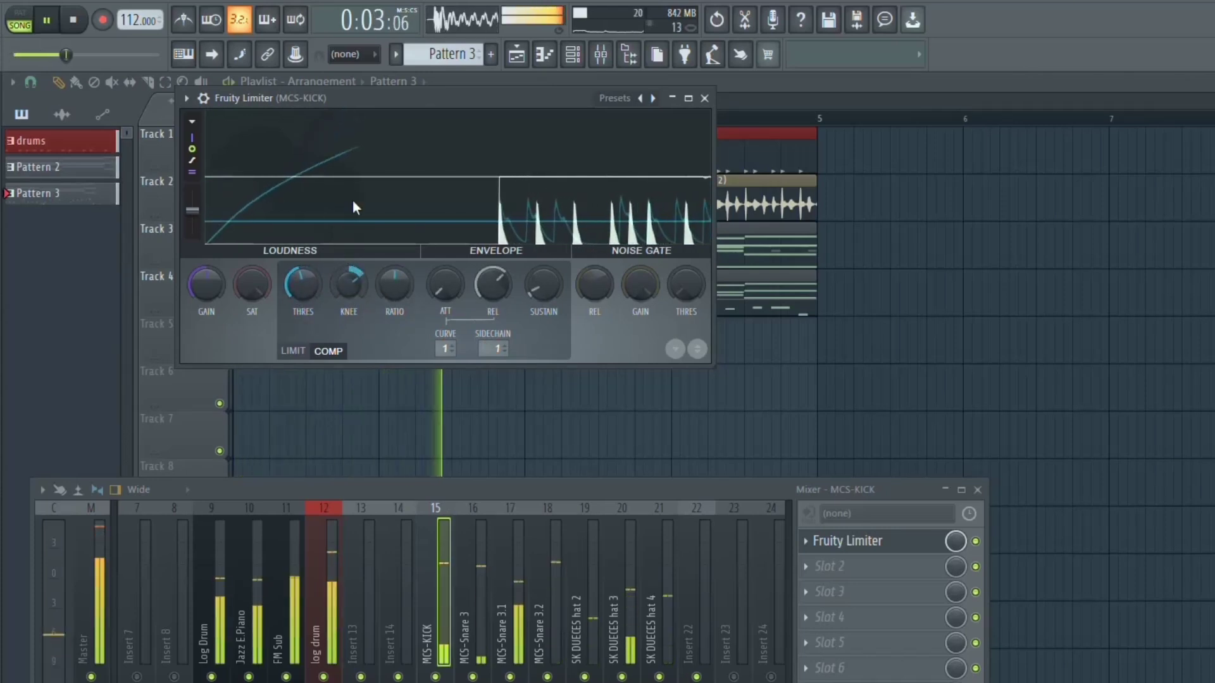
pyautogui.moveTo(396, 280); pyautogui.dragTo(390, 171)
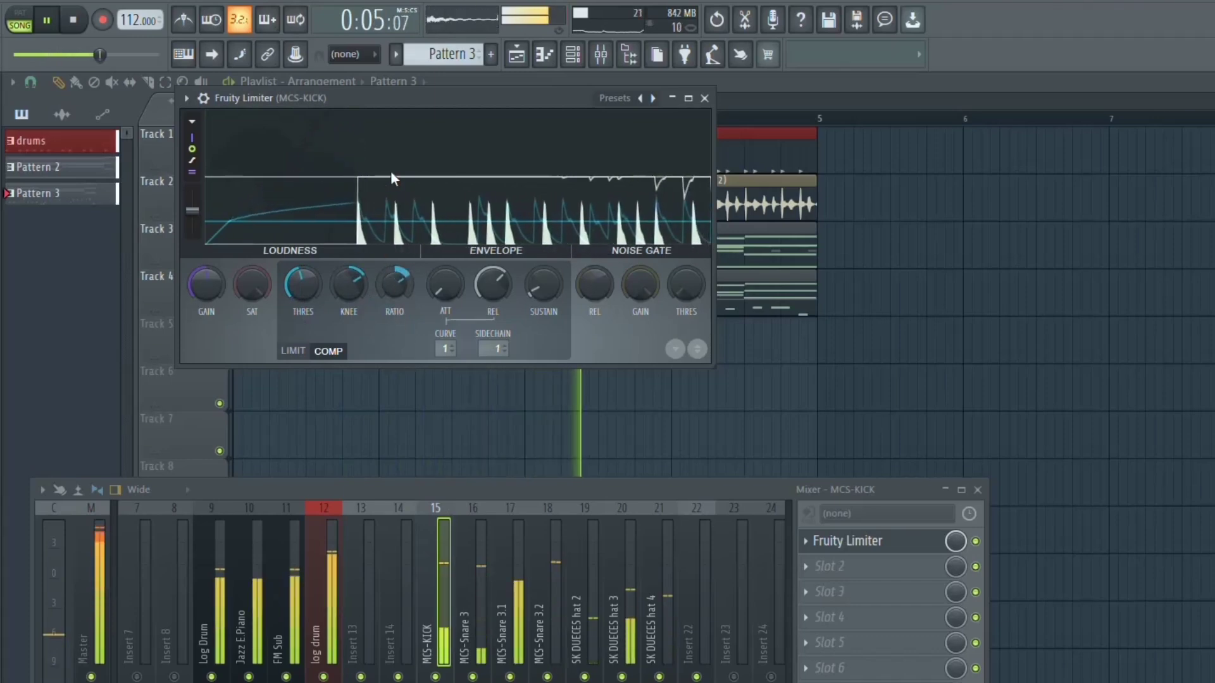
pyautogui.moveTo(300, 282)
pyautogui.mouseDown()
pyautogui.moveTo(293, 310)
pyautogui.moveTo(301, 282)
pyautogui.mouseUp()
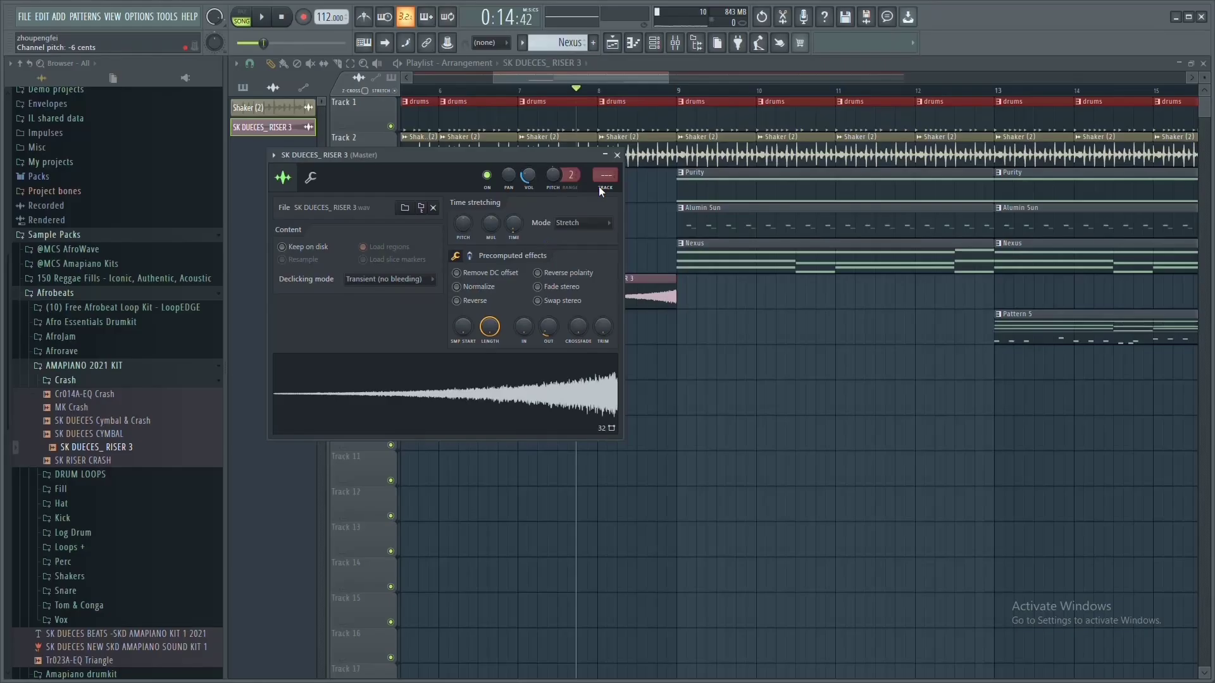
# Close the riser sample's settings and delete the Nexus and Alumin Sun clips at bar 9 while the song plays.
pyautogui.press('space')
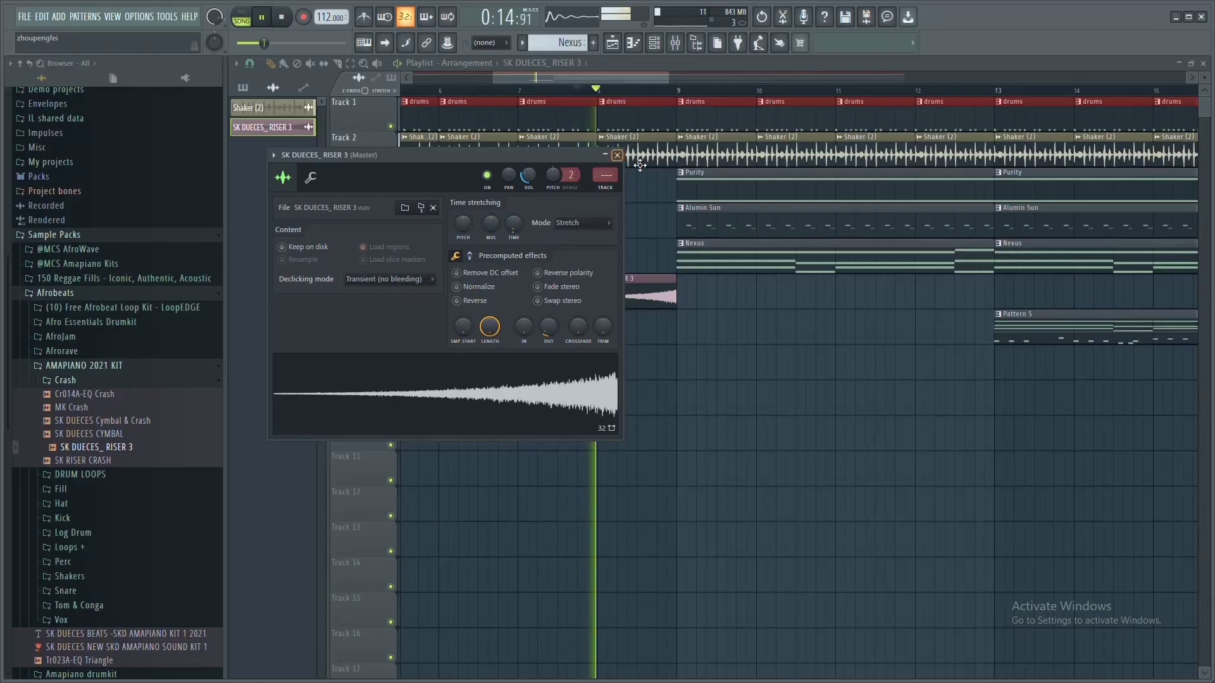
pyautogui.click(617, 155)
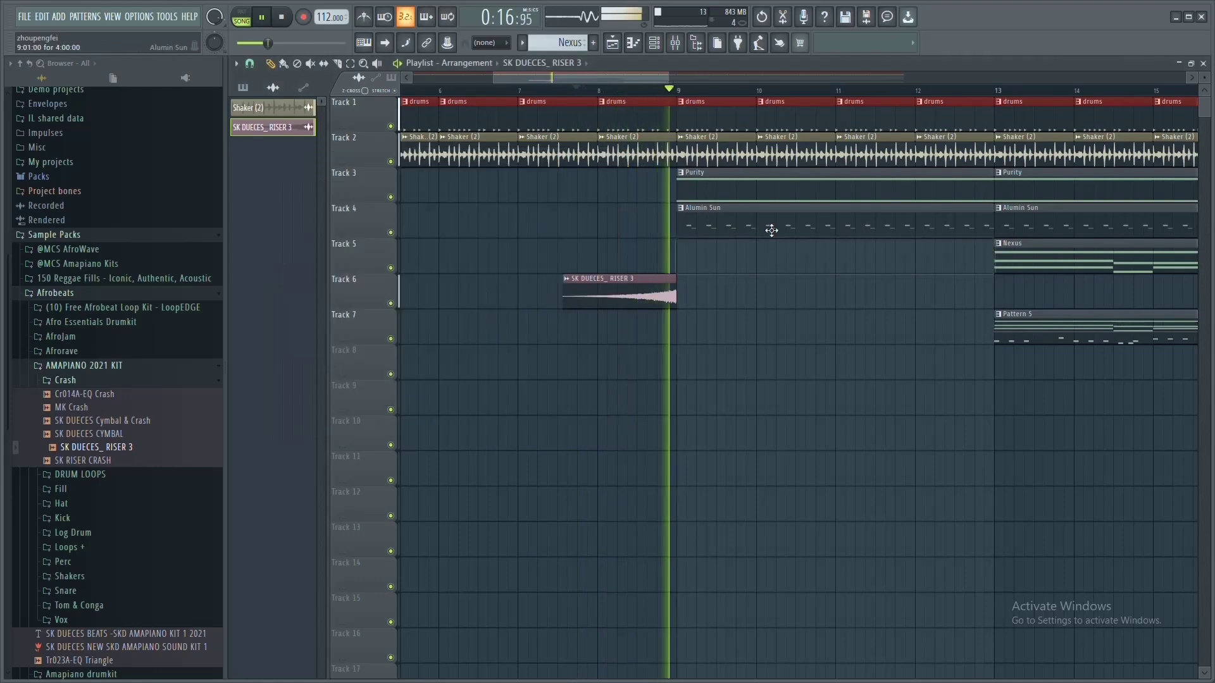
pyautogui.scroll(-2, 753, 95)
pyautogui.scroll(-4, 753, 95)
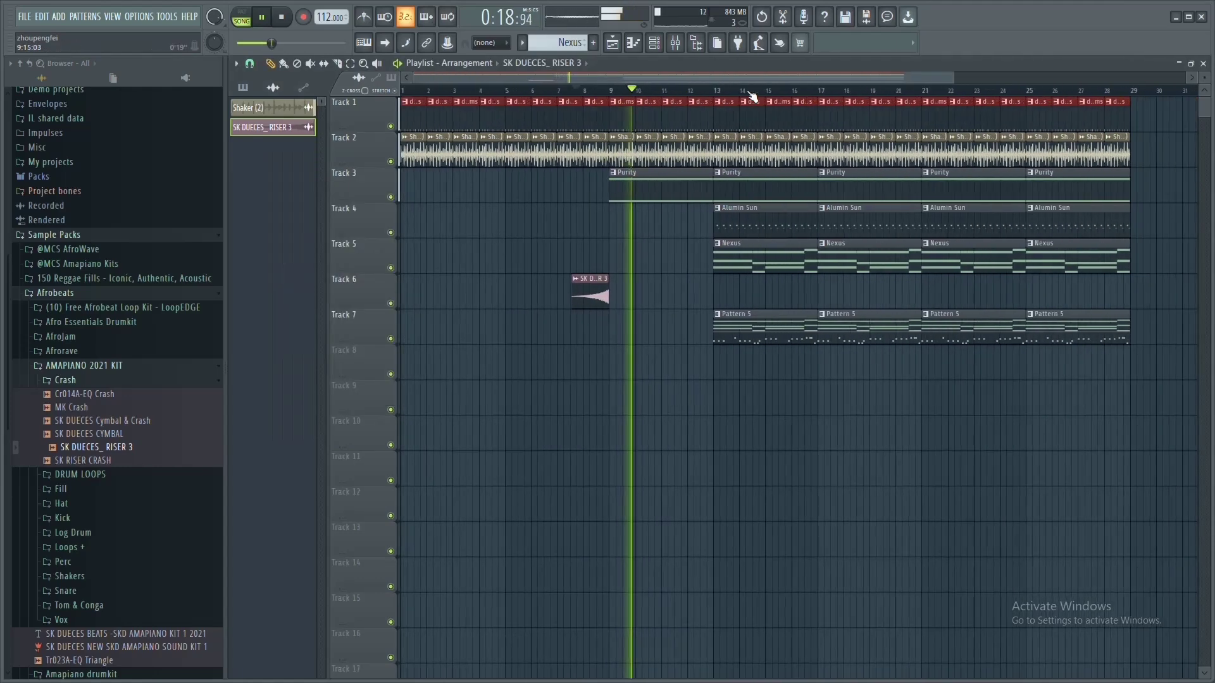
pyautogui.rightClick(676, 263)
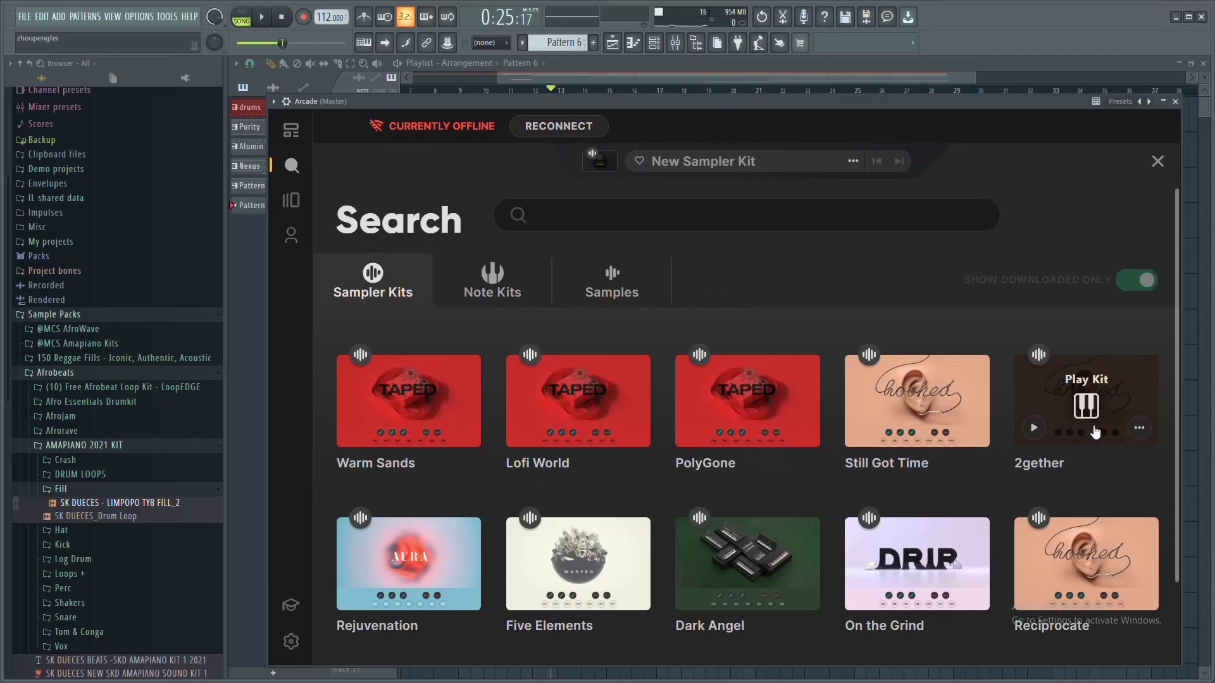
# Load the 2gether sampler kit in Arcade and close the Arcade piano roll.
pyautogui.click(1096, 432)
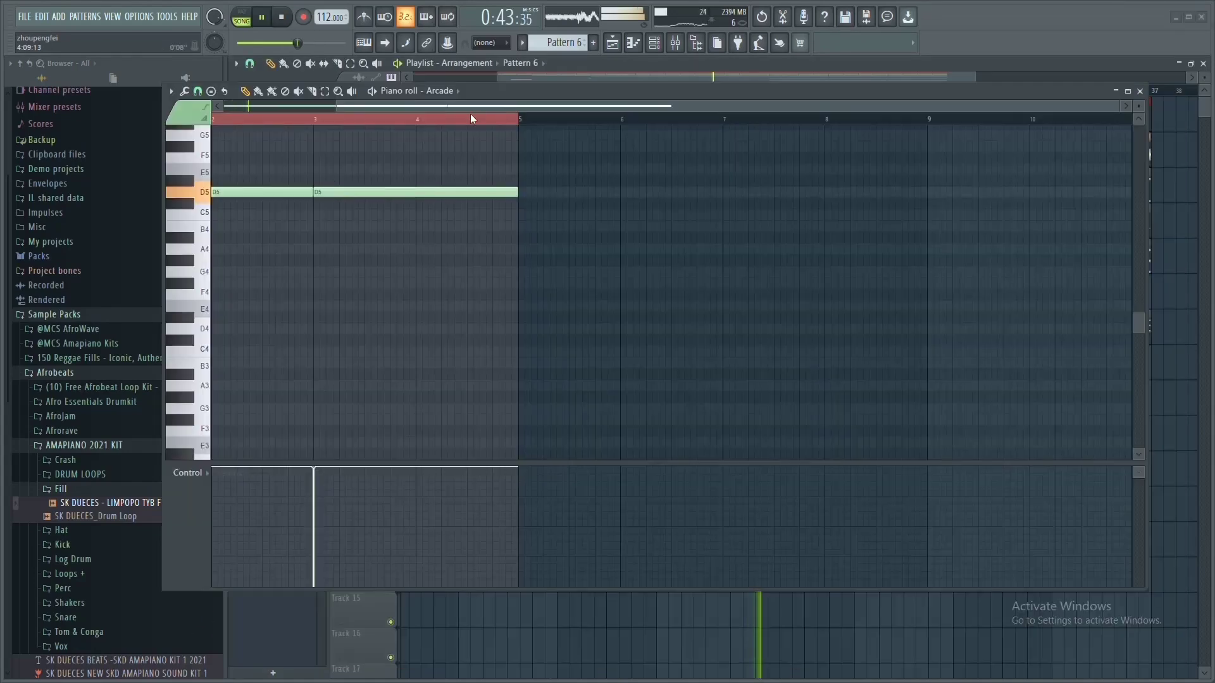
pyautogui.click(1140, 92)
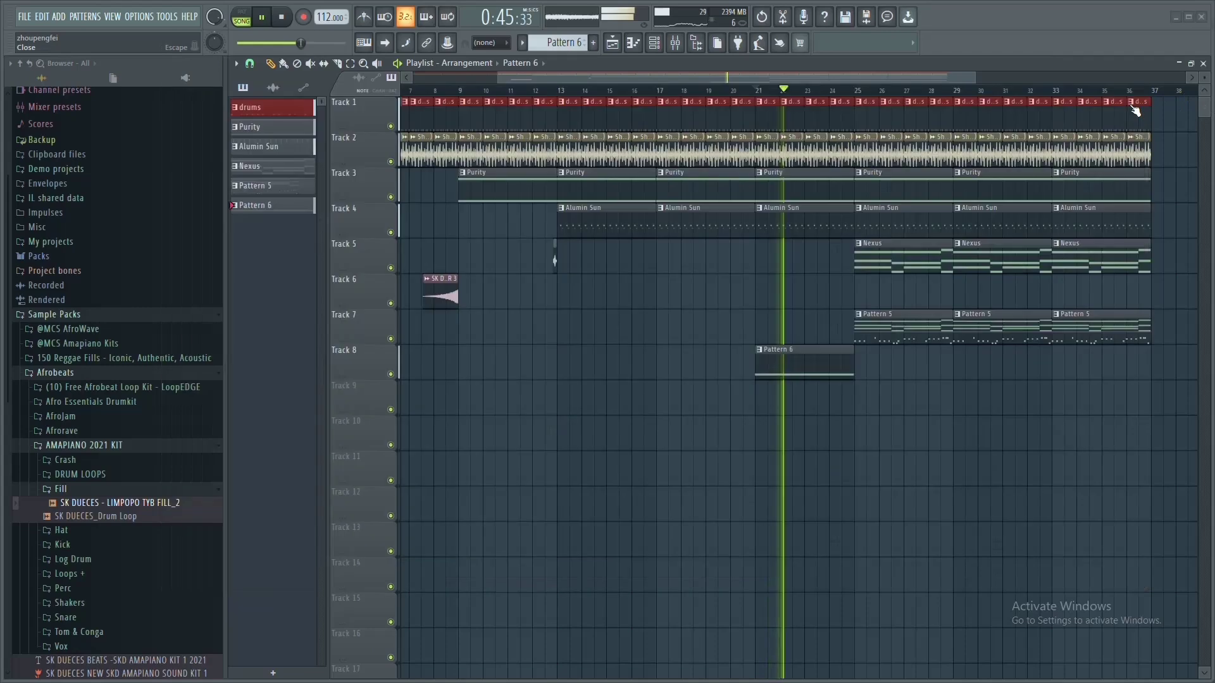
# Delete the Pattern 5 and Nexus clips starting at bar 25 and toggle playback.
pyautogui.scroll(-3, 873, 95)
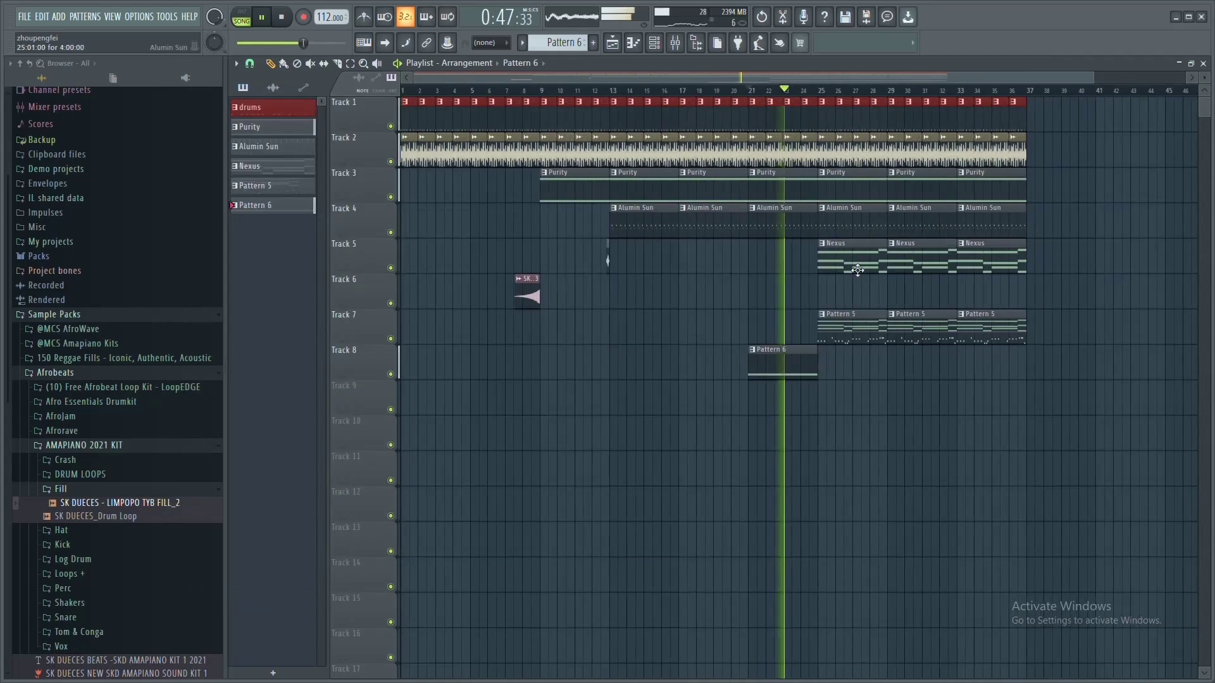
pyautogui.rightClick(849, 332)
pyautogui.rightClick(849, 266)
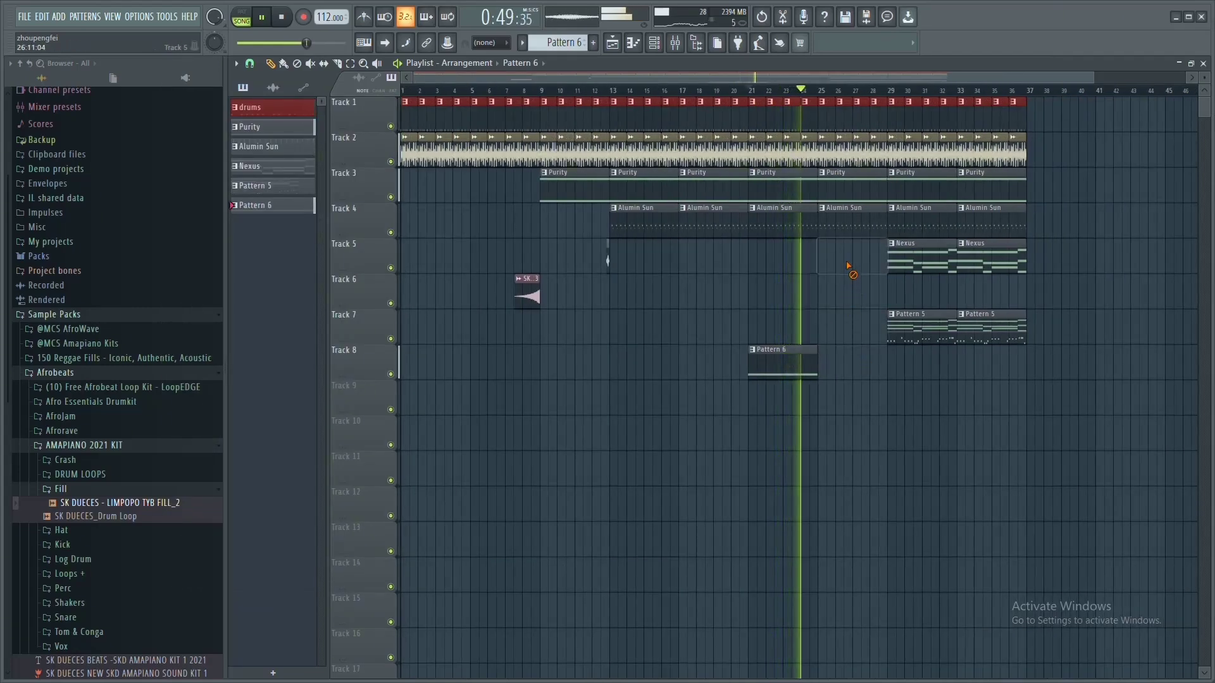
pyautogui.press('space')
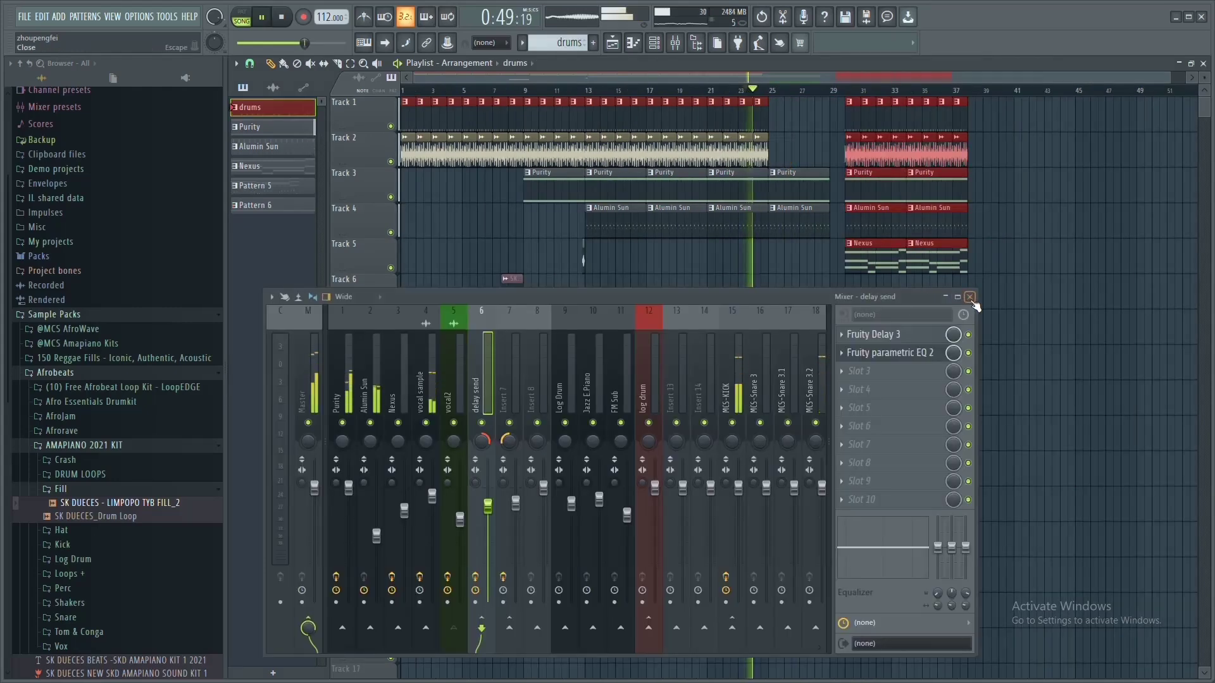
# Close the mixer and add a Battery 4 instrument channel for Pattern 7.
pyautogui.click(971, 297)
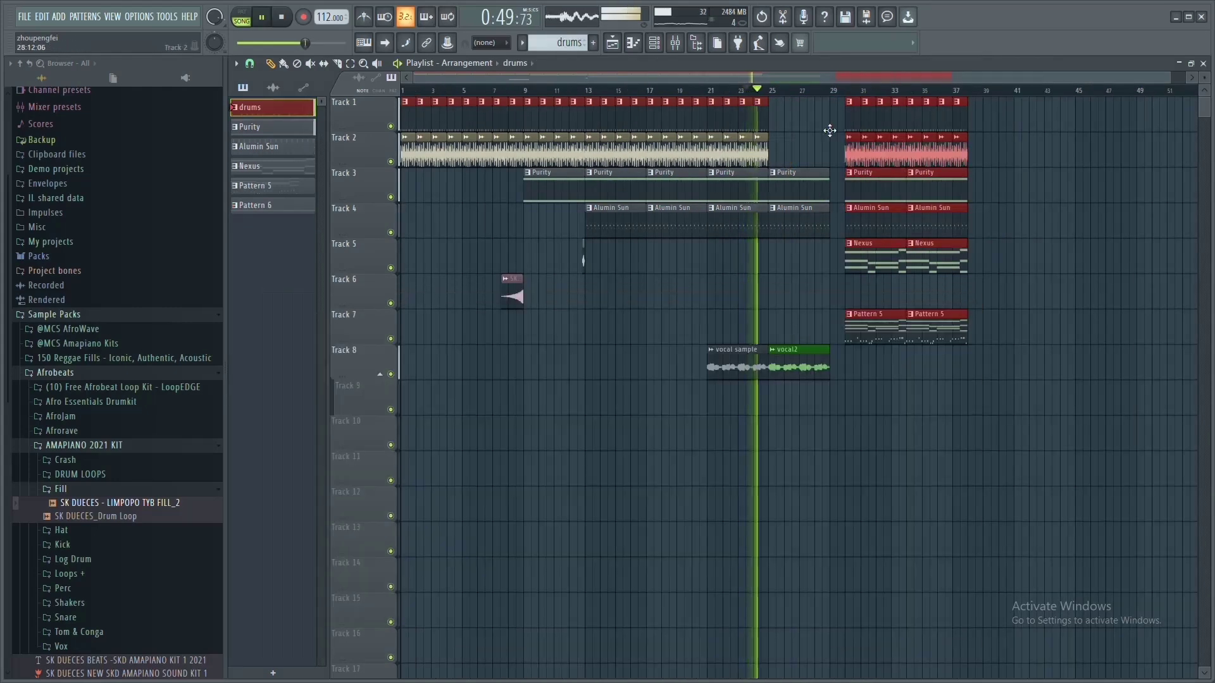
pyautogui.scroll(-2, 551, 45)
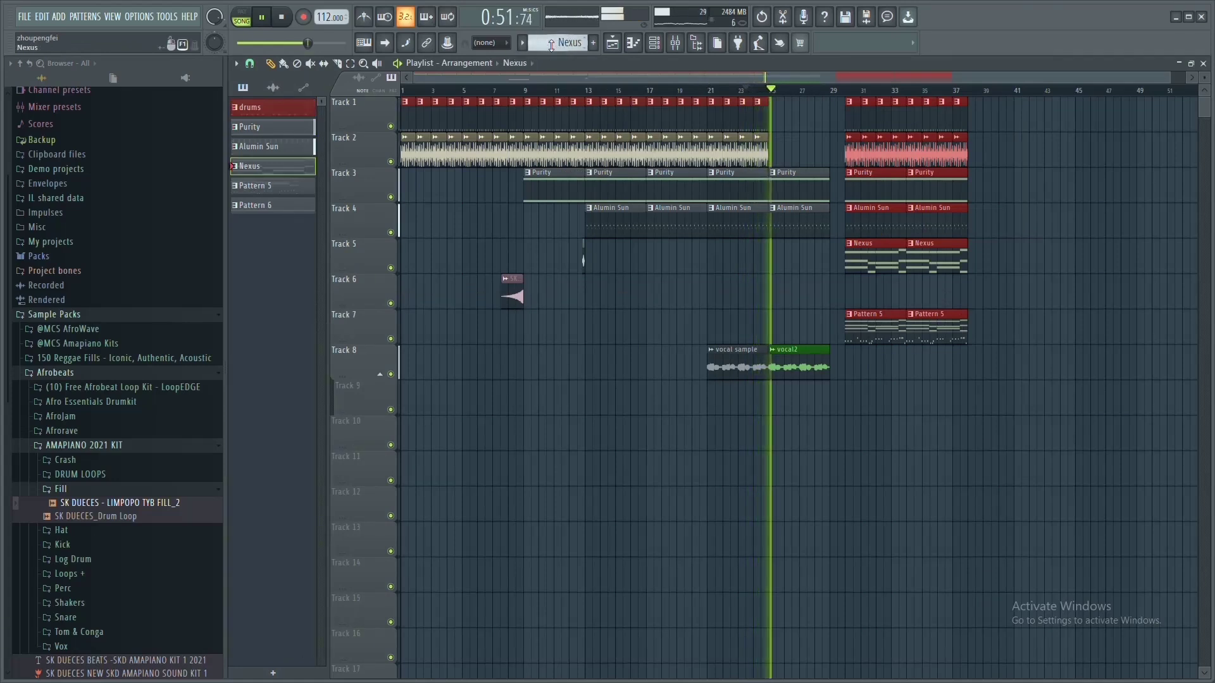
pyautogui.scroll(-2, 551, 45)
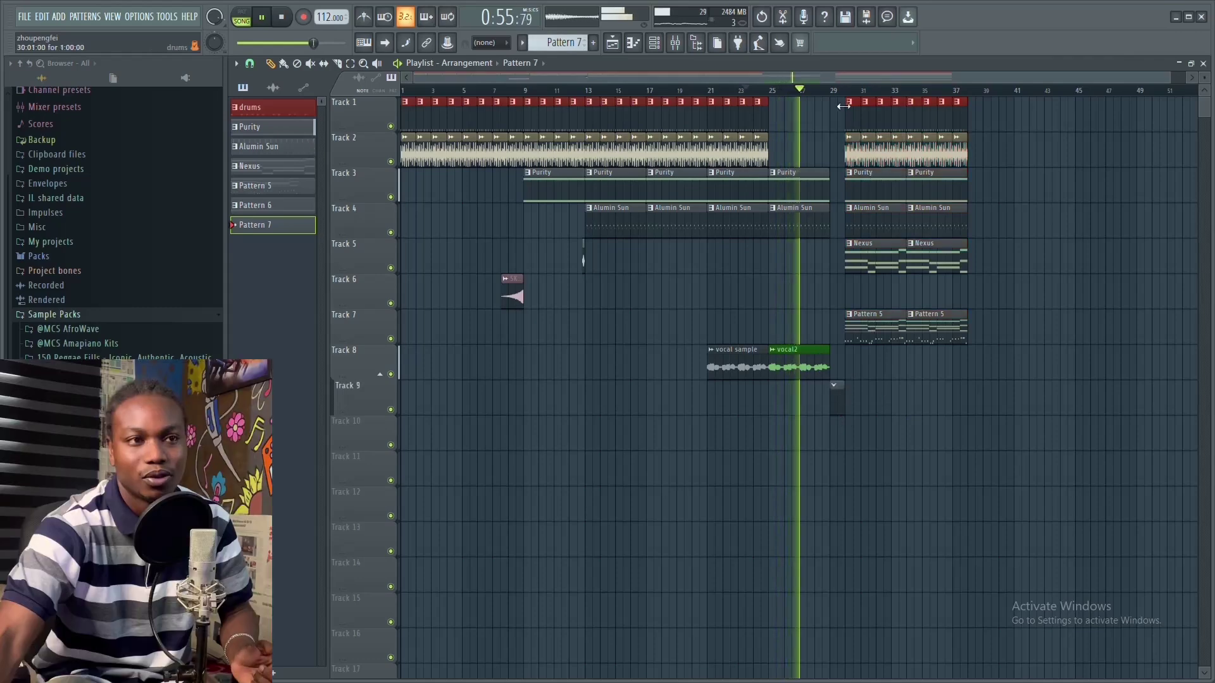
pyautogui.scroll(5, 847, 91)
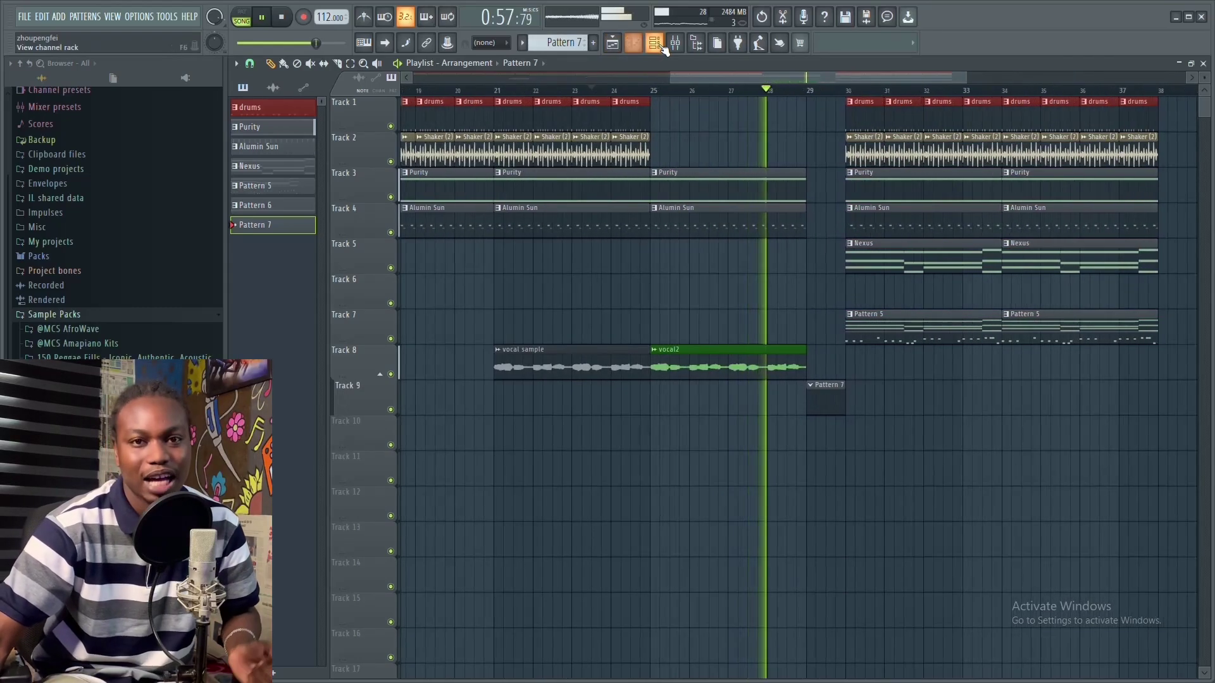
pyautogui.click(655, 43)
pyautogui.click(462, 362)
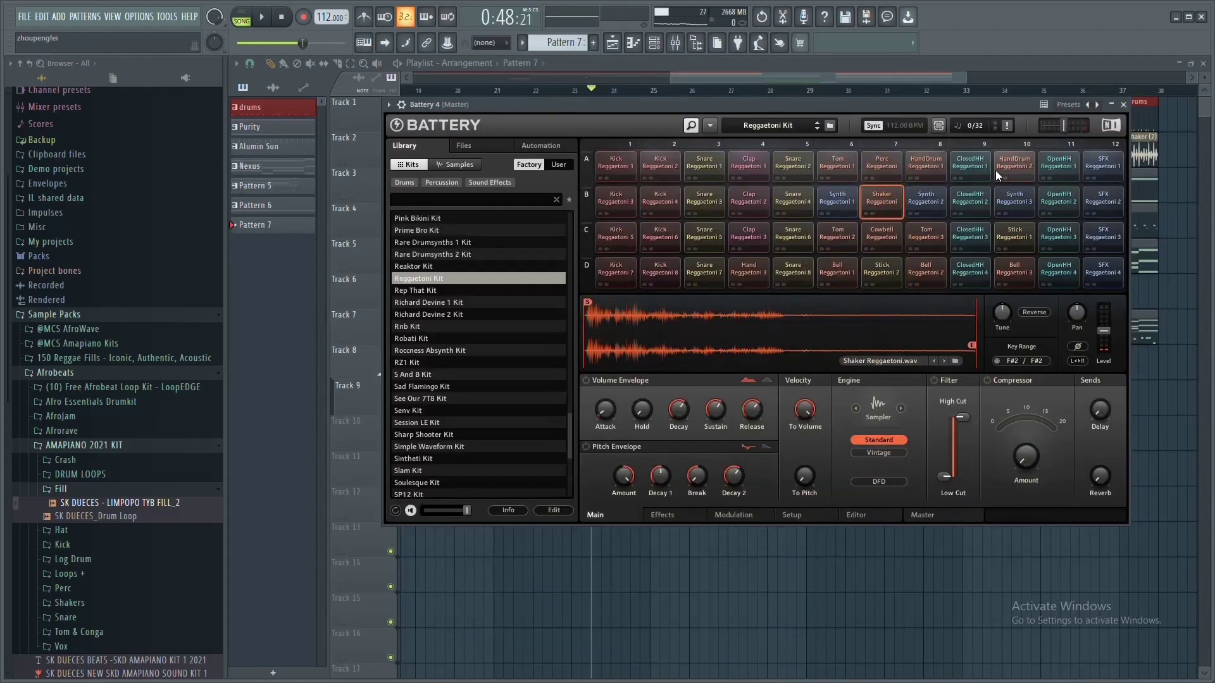
# Audition the hand drum, open and closed hi-hat, and synth cells of Battery 4's Reggaetoni Kit.
pyautogui.click(1006, 168)
pyautogui.click(1059, 165)
pyautogui.click(1053, 199)
pyautogui.click(1015, 199)
pyautogui.click(970, 199)
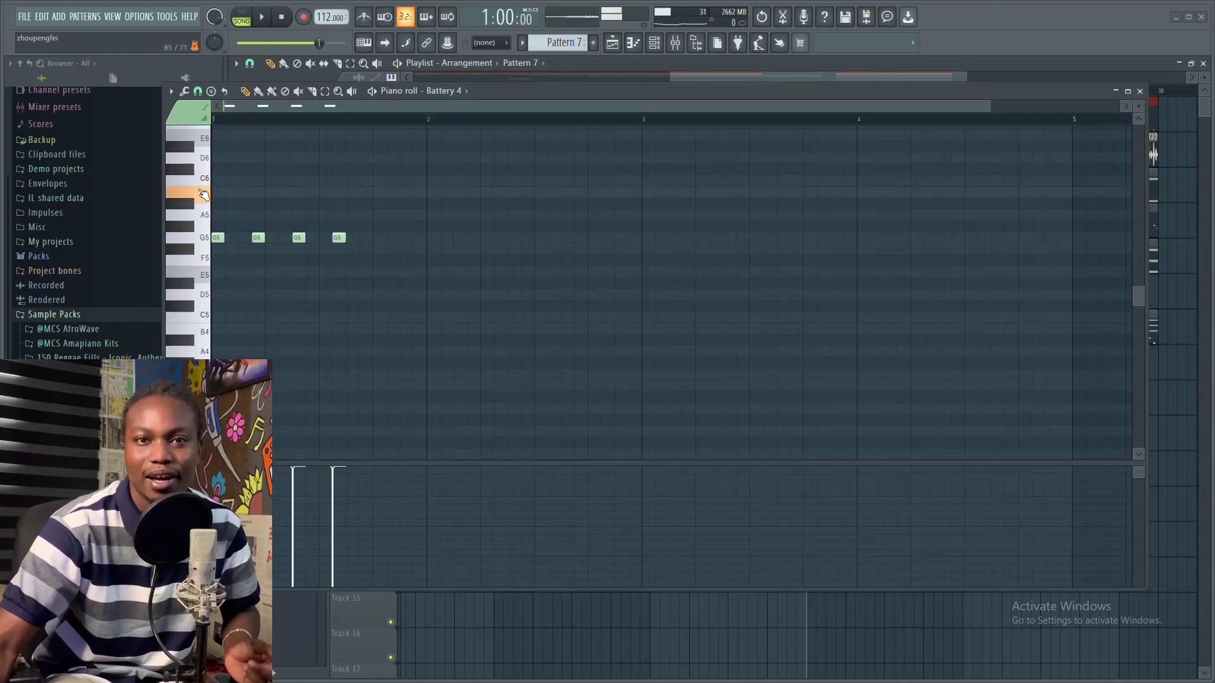
# Play back the Battery 4 fill in Pattern 7.
pyautogui.press('space')
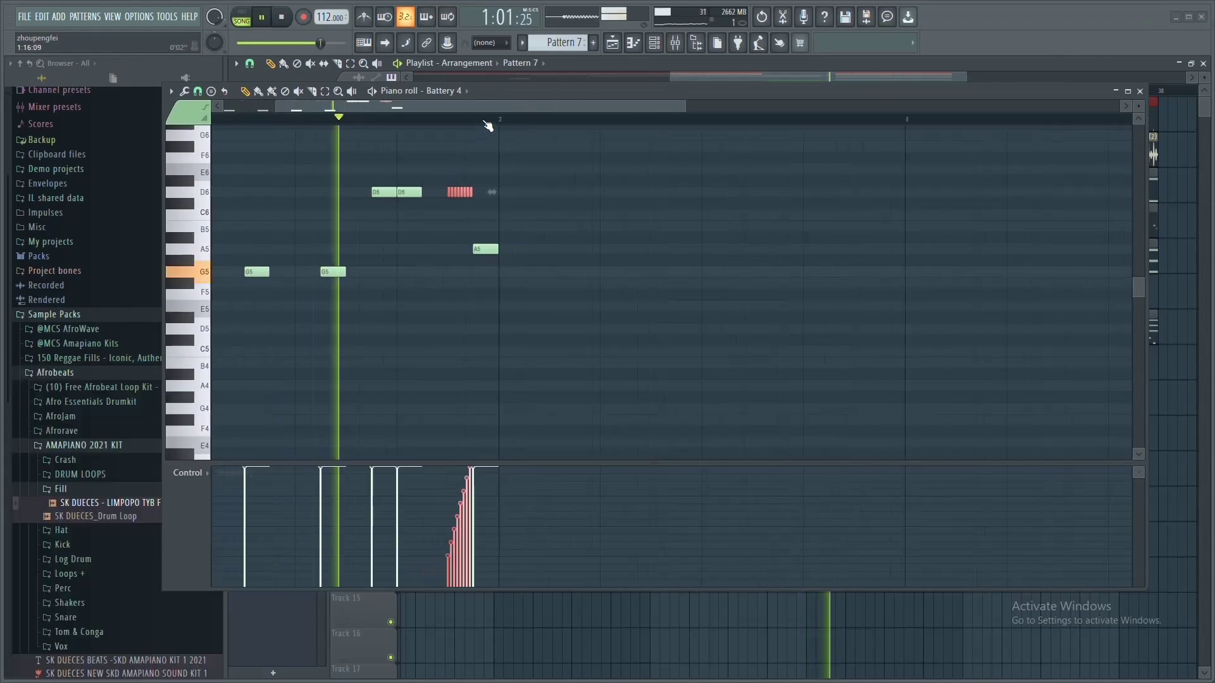
pyautogui.scroll(-2, 491, 125)
pyautogui.press('space')
# Play the Whistle pattern, add an A4 note after the C5 notes in its first bar, and close the piano roll.
pyautogui.press('space')
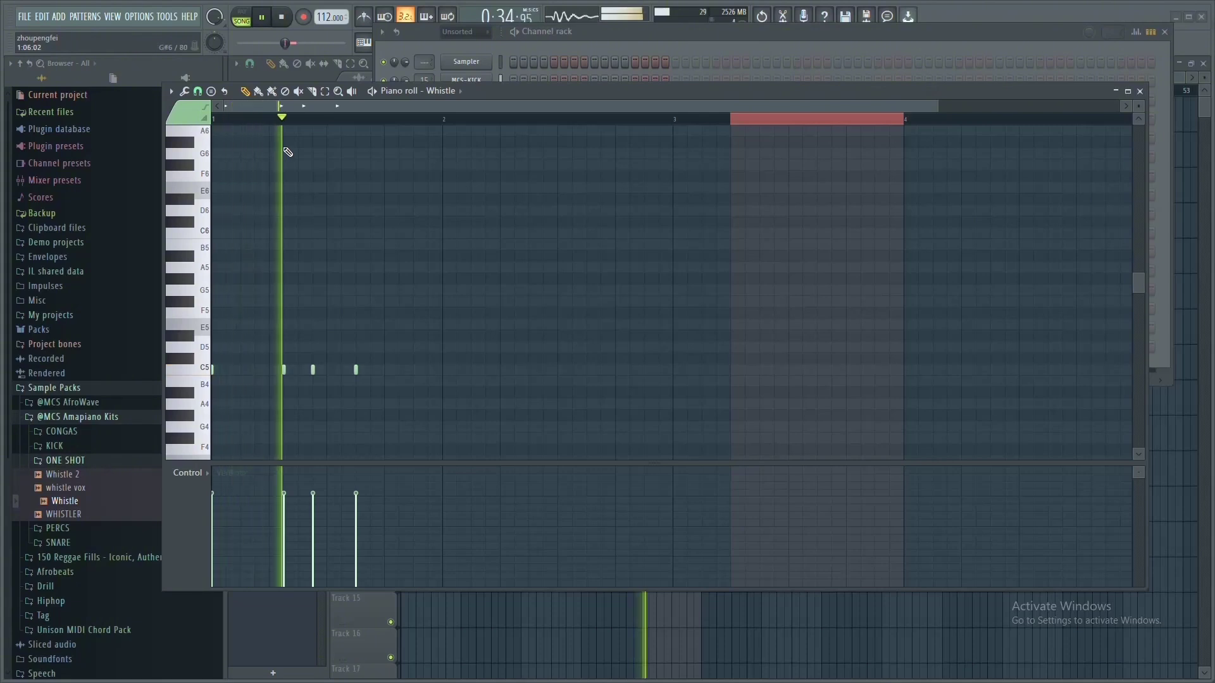
pyautogui.press('space')
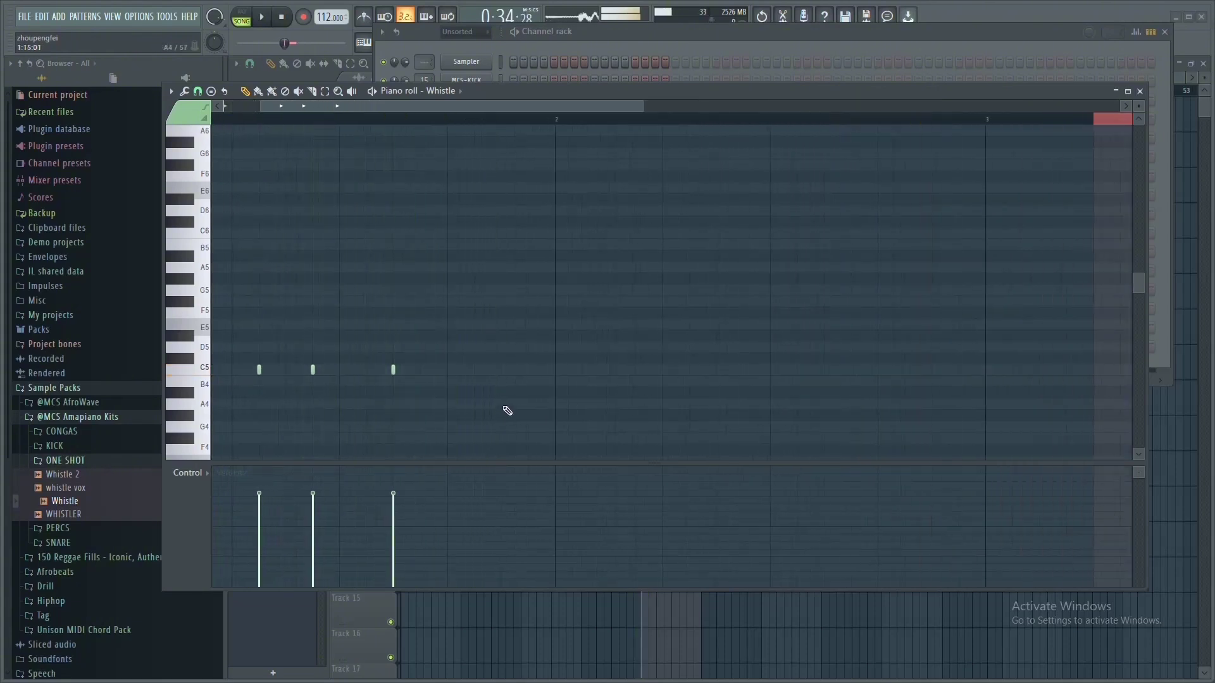
pyautogui.scroll(-2, 508, 120)
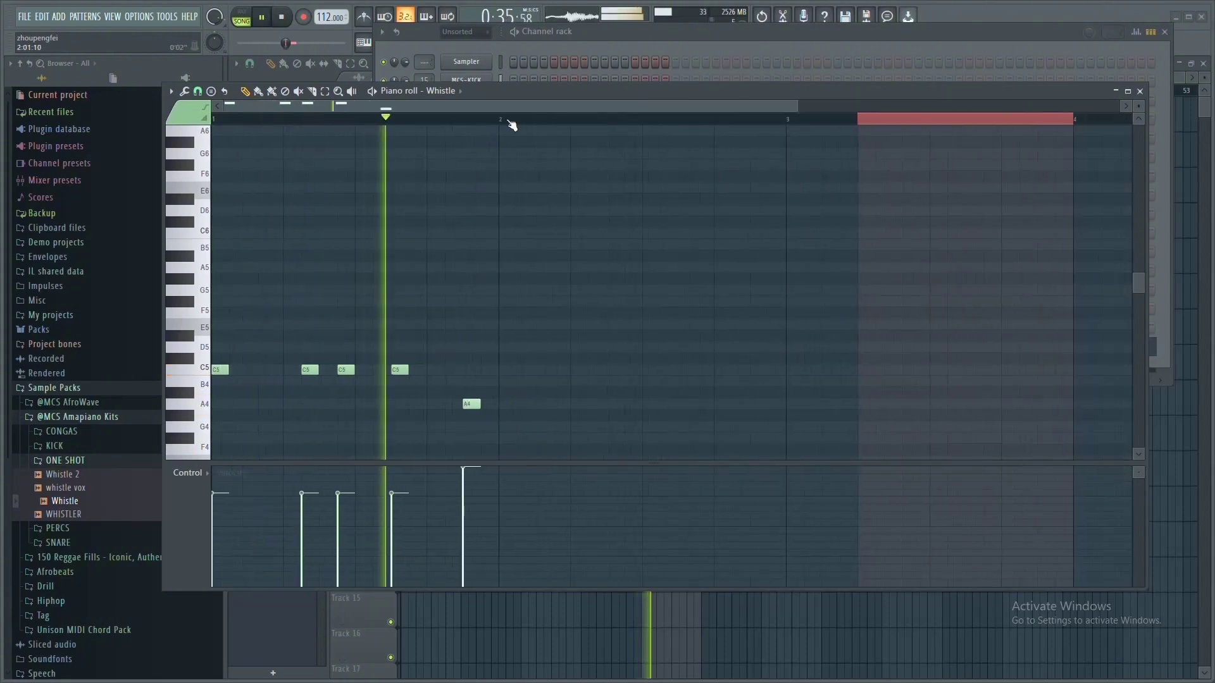
pyautogui.press('space')
pyautogui.press('F7')
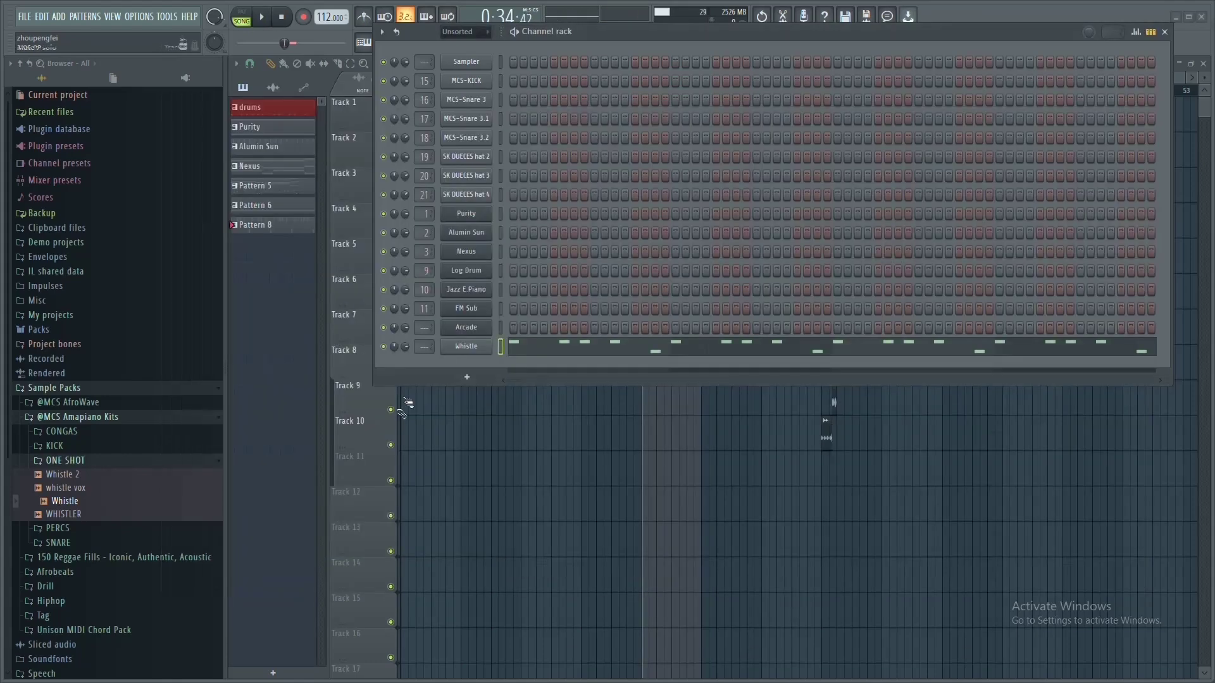
# Route the Whistle channel to mixer Insert 8 and load Fruity Reeverb 2 in its first effect slot.
pyautogui.press('F9')
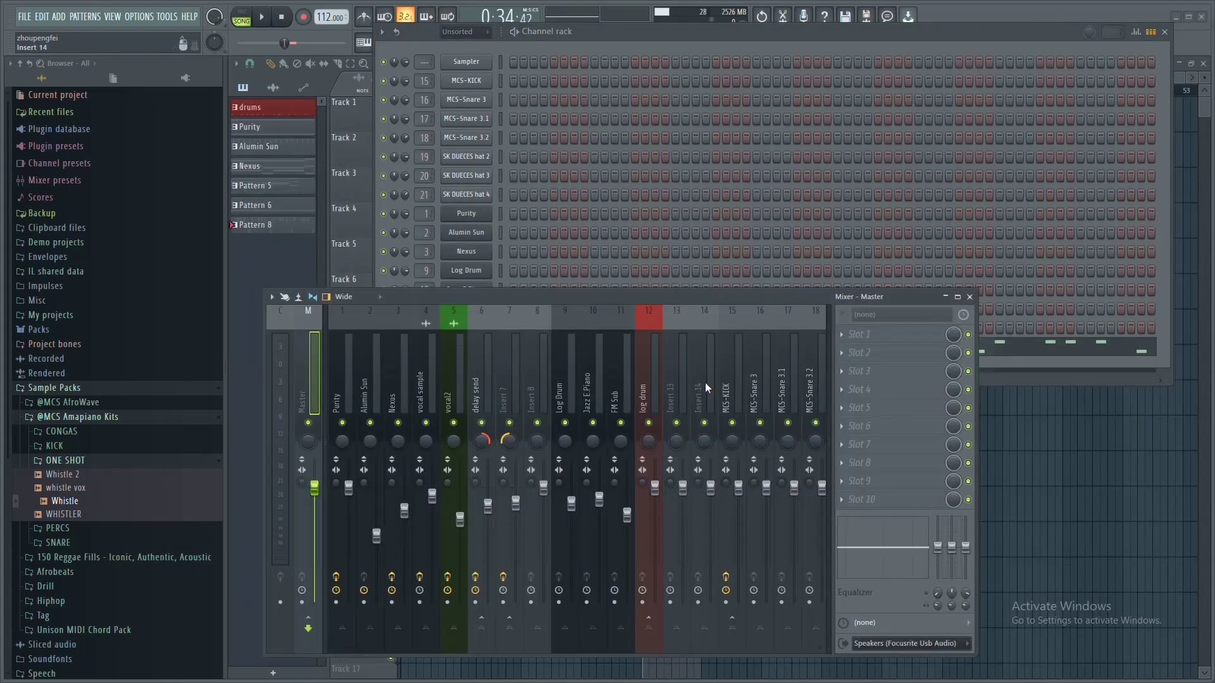
pyautogui.click(539, 397)
pyautogui.hotkey('ctrl', 'l')
pyautogui.click(859, 338)
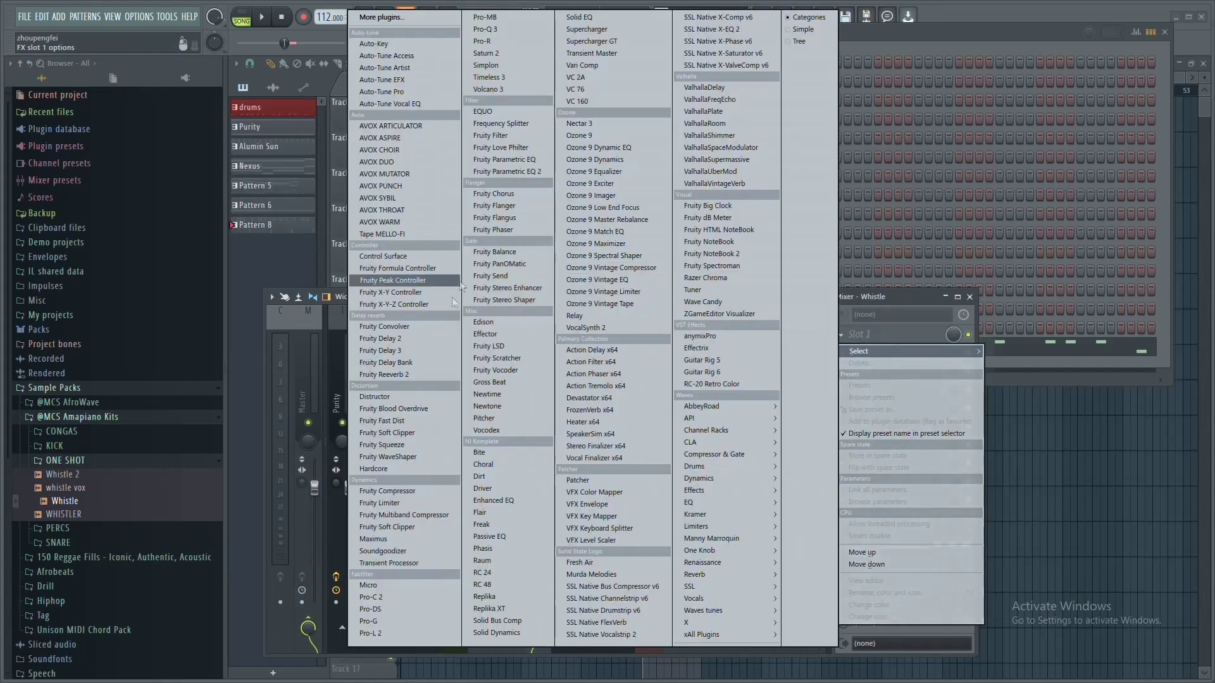
pyautogui.click(385, 374)
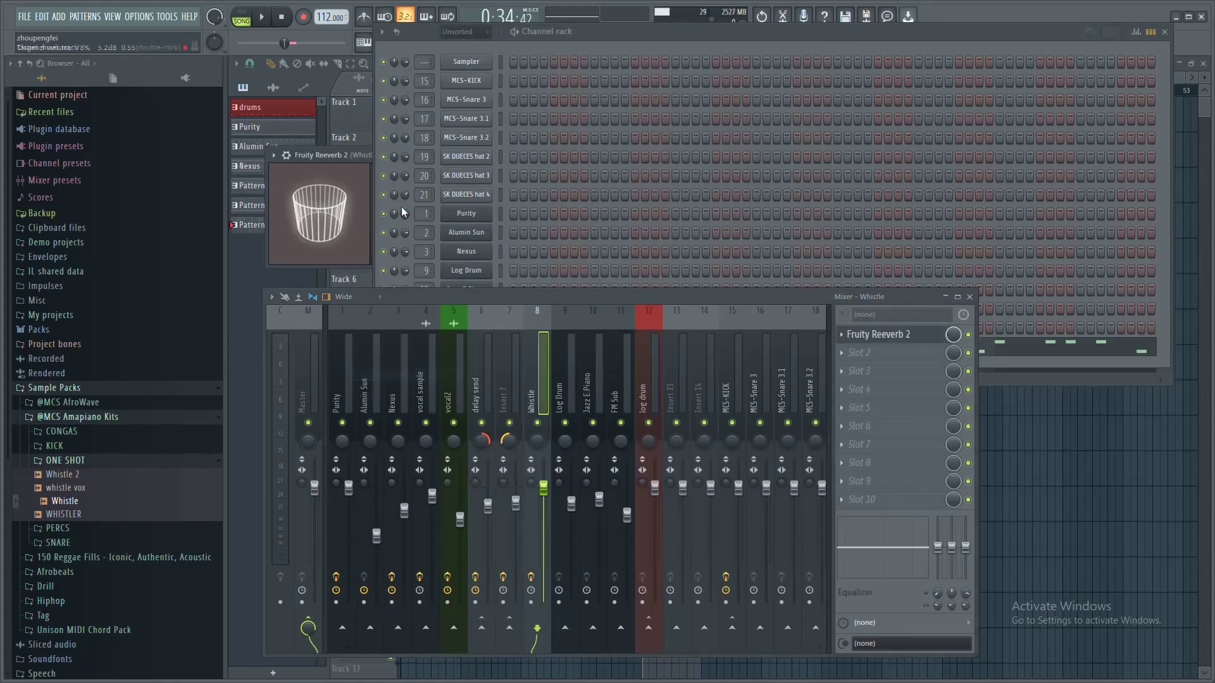
# Write a four-bar rhythm of repeated A5 notes for Life Droplet in Pattern 9, add extra notes at the end of bar 4, and close the piano roll.
pyautogui.click(1166, 36)
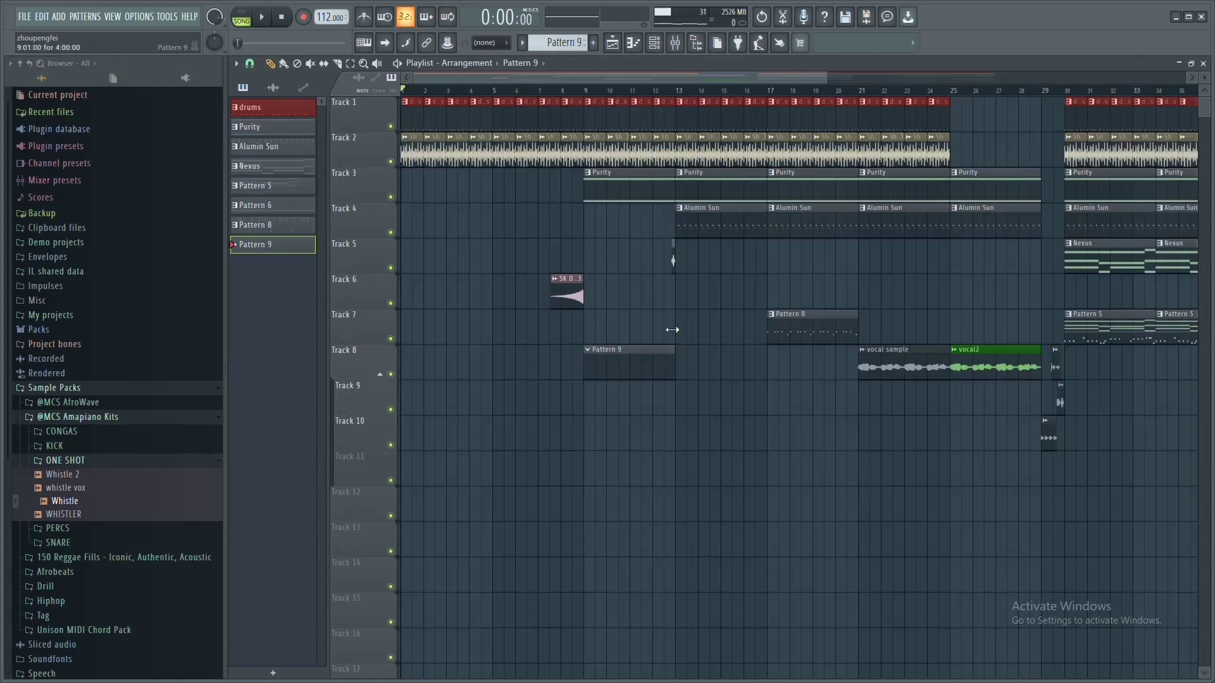
pyautogui.click(654, 43)
pyautogui.click(466, 396)
pyautogui.click(481, 514)
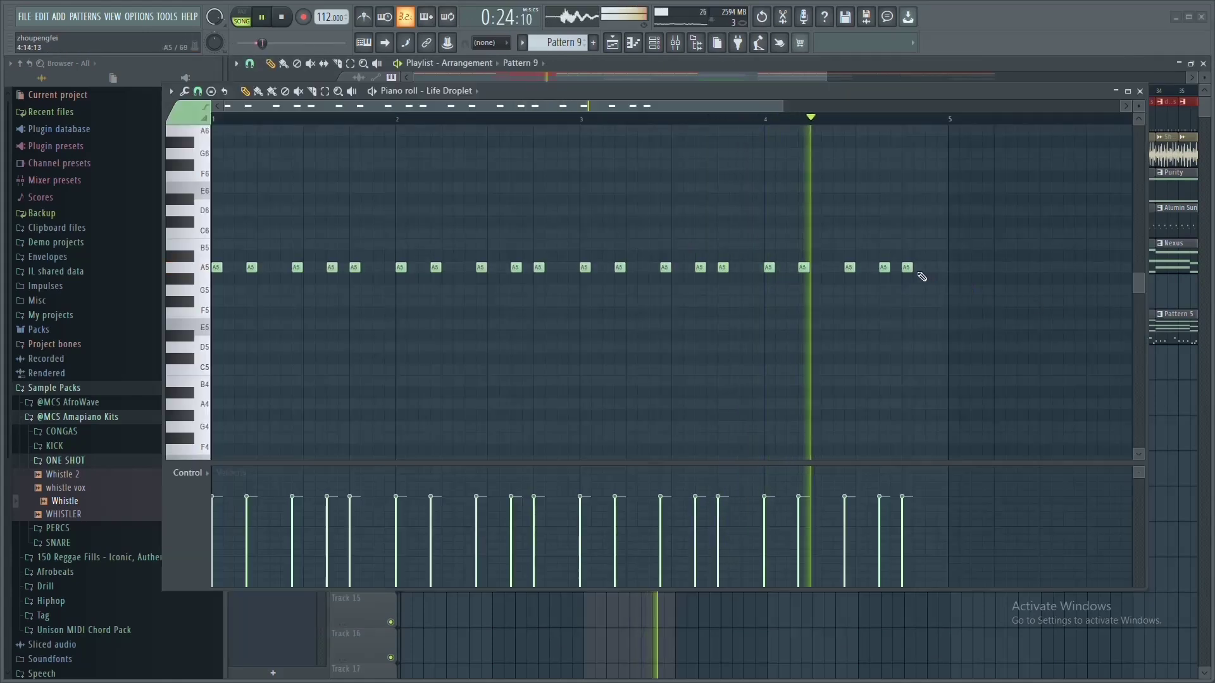
pyautogui.press('space')
pyautogui.click(948, 268)
pyautogui.scroll(-1, 913, 127)
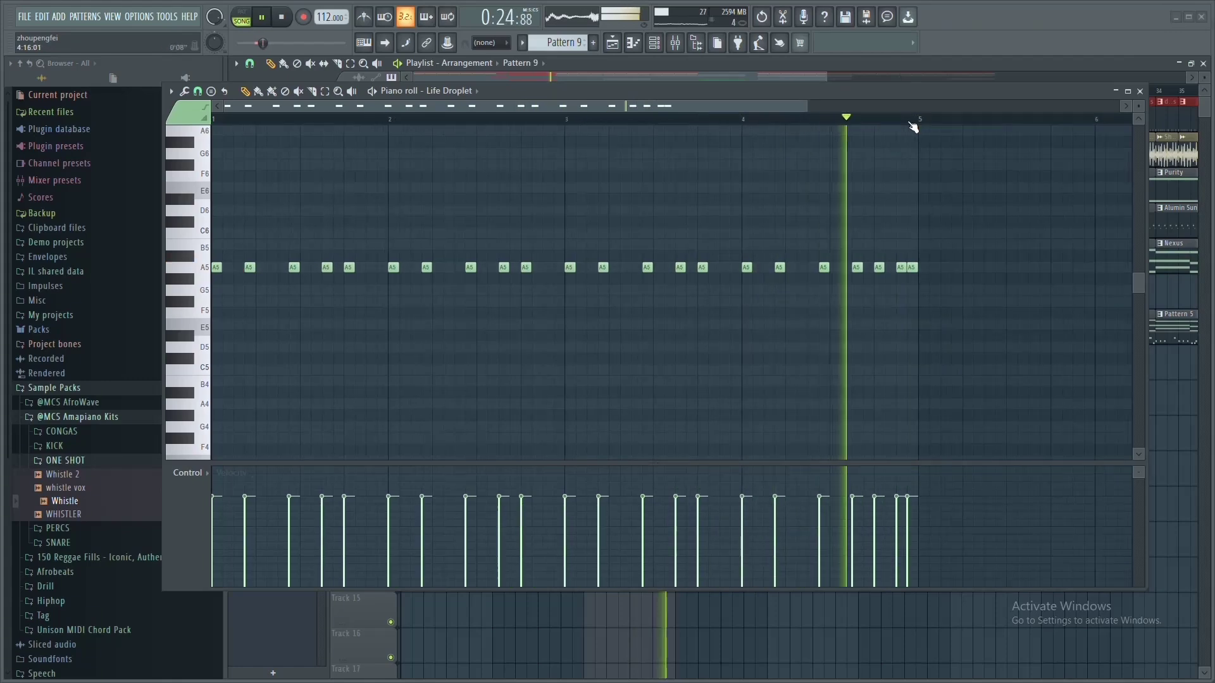
pyautogui.scroll(-2, 913, 126)
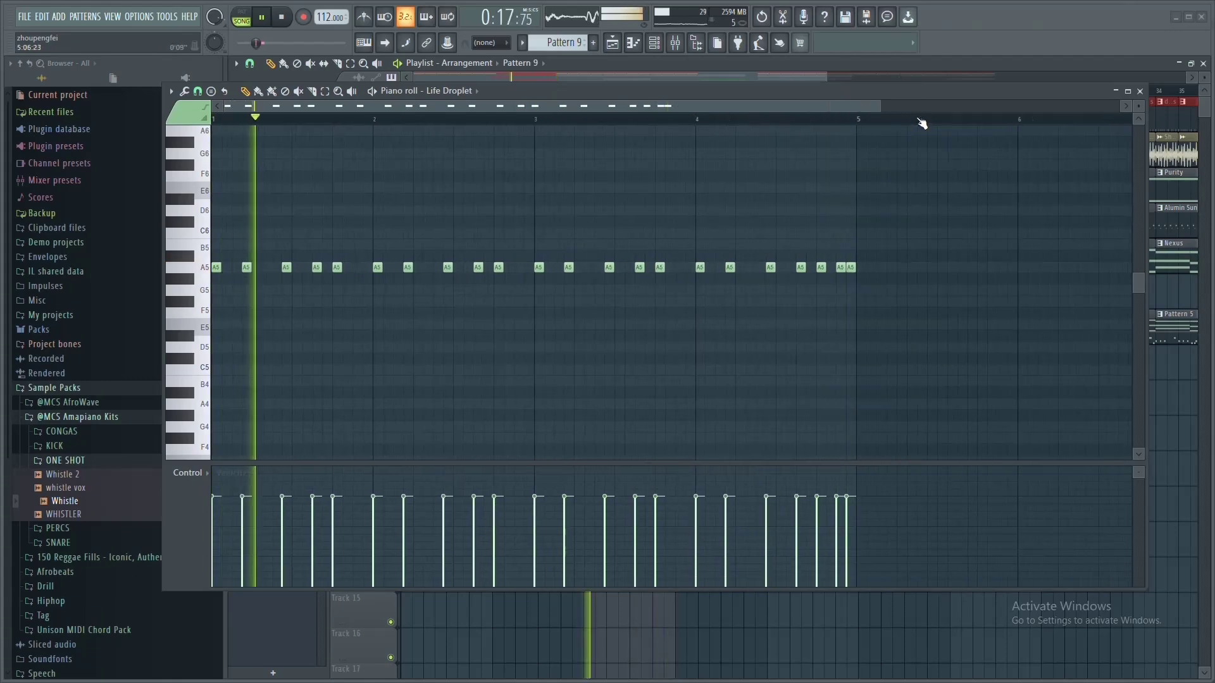
pyautogui.click(1157, 104)
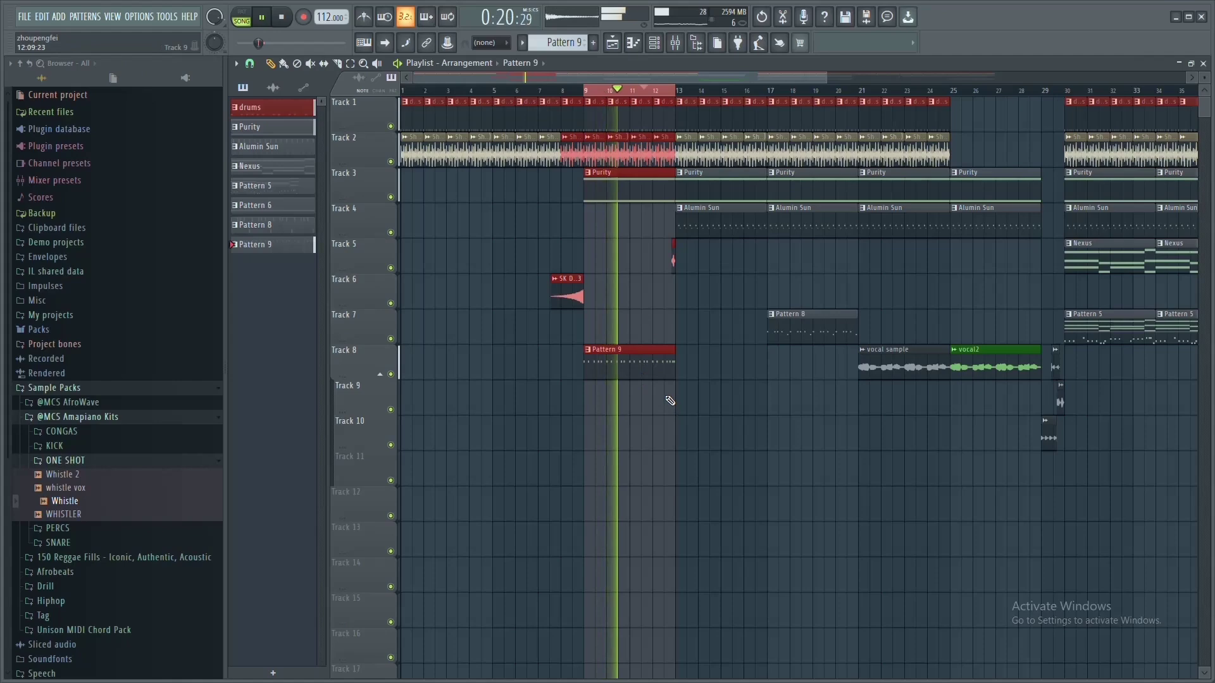
# Stop the looped section, move the song position to bar 7 and play back the arrangement.
pyautogui.press('space')
pyautogui.click(545, 92)
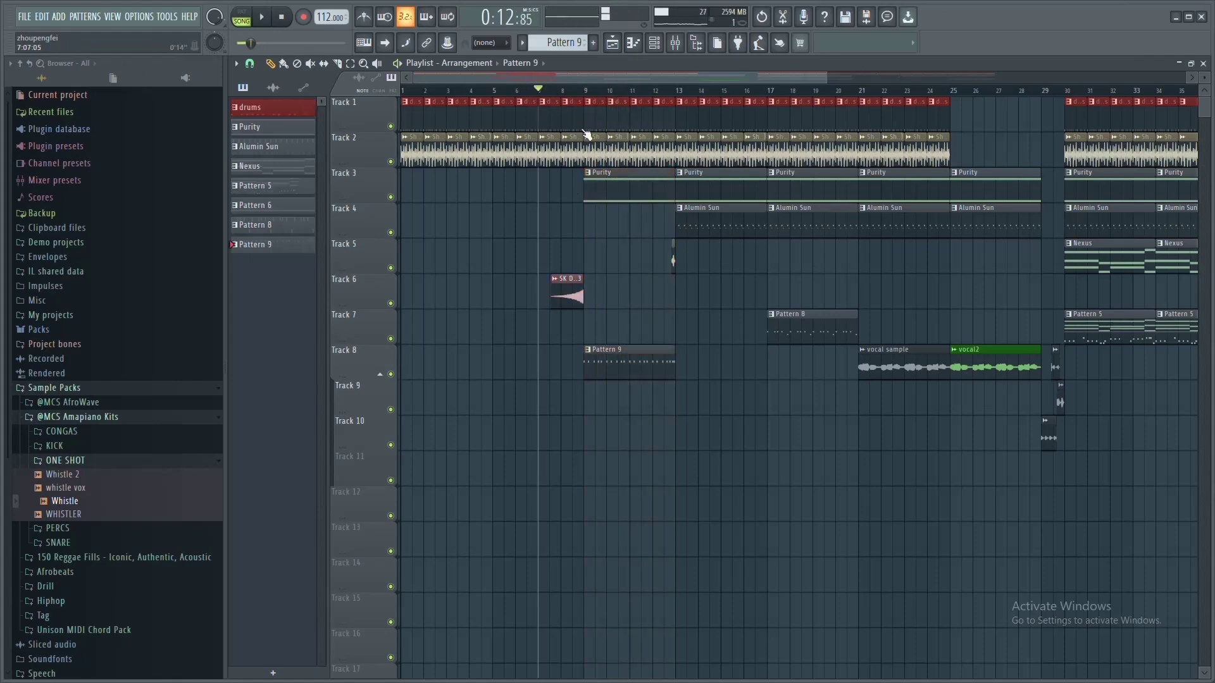
pyautogui.click(261, 18)
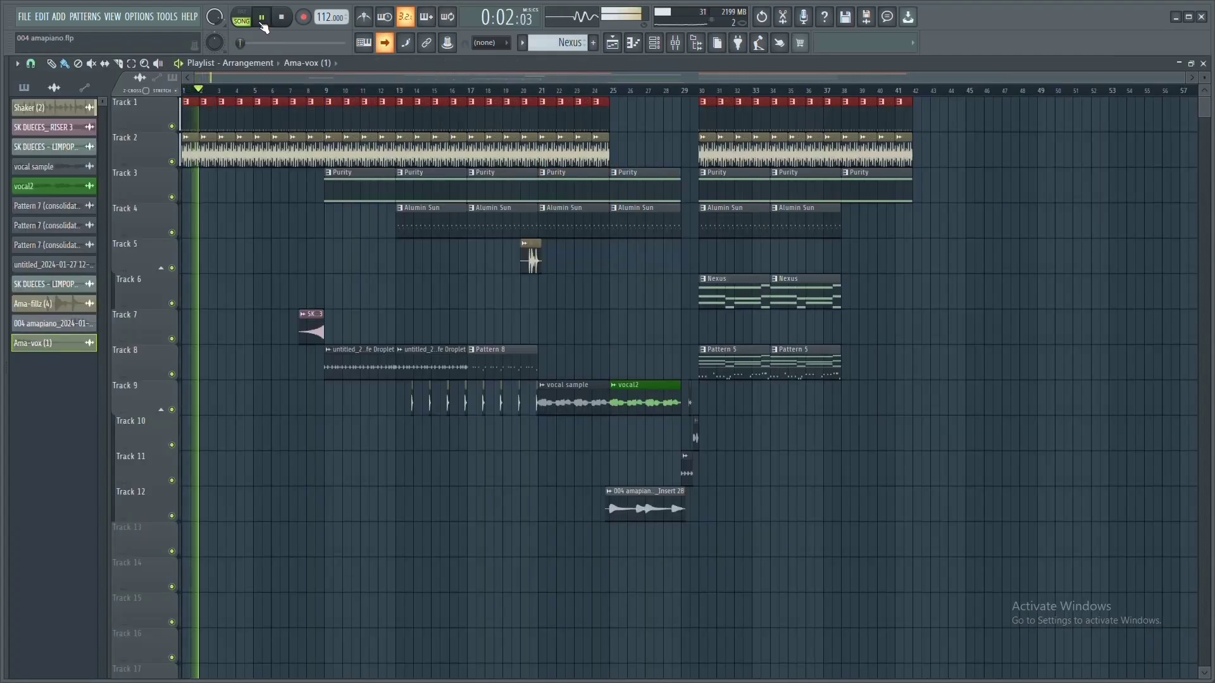